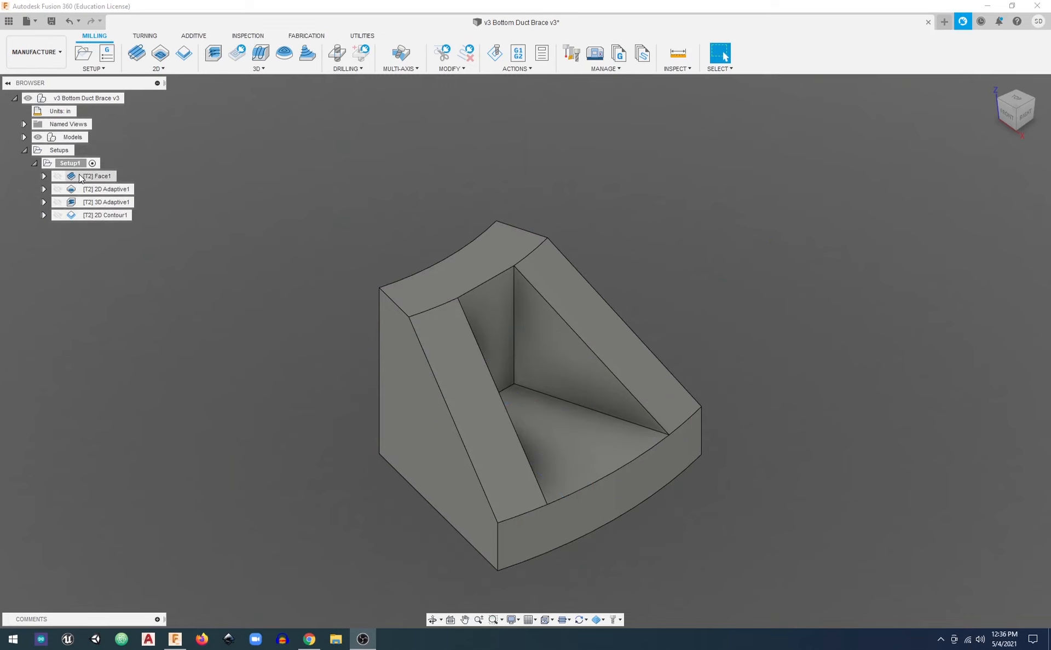
Examine the Face1 and 2D Adaptive1 toolpaths on the duct brace from several viewing angles
mouse_move(91, 179)
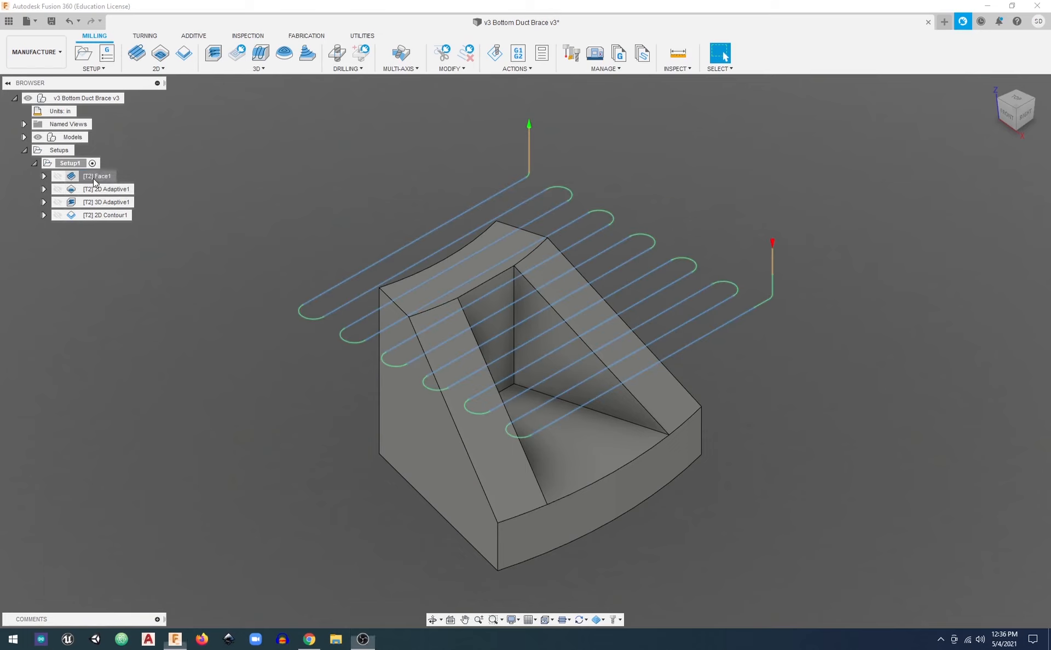
click(93, 178)
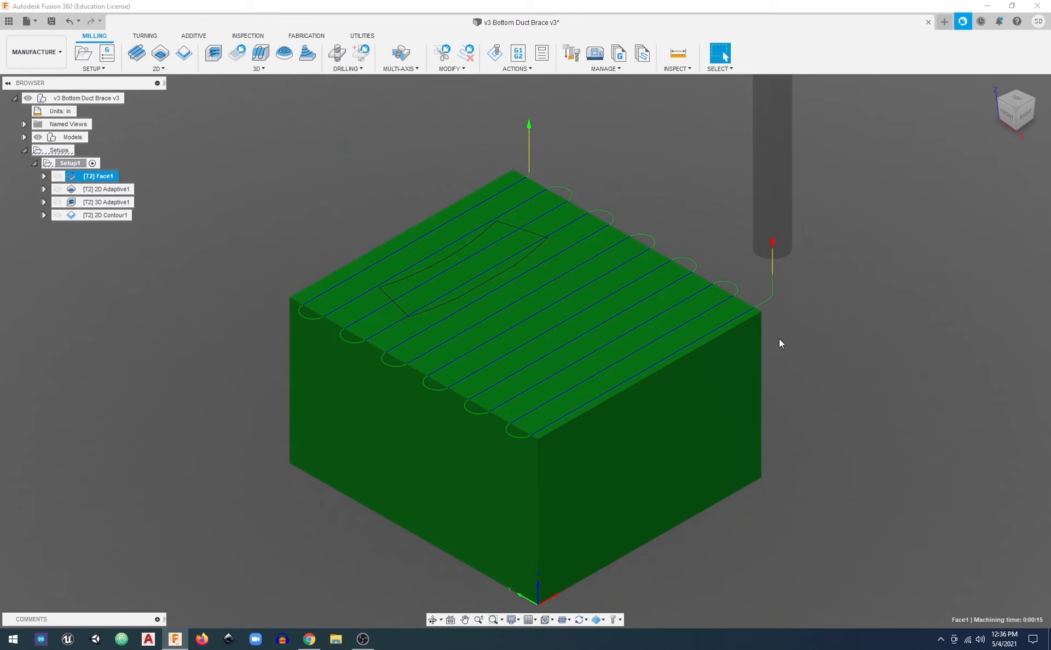
shift+middle_drag(780, 338, 750, 301)
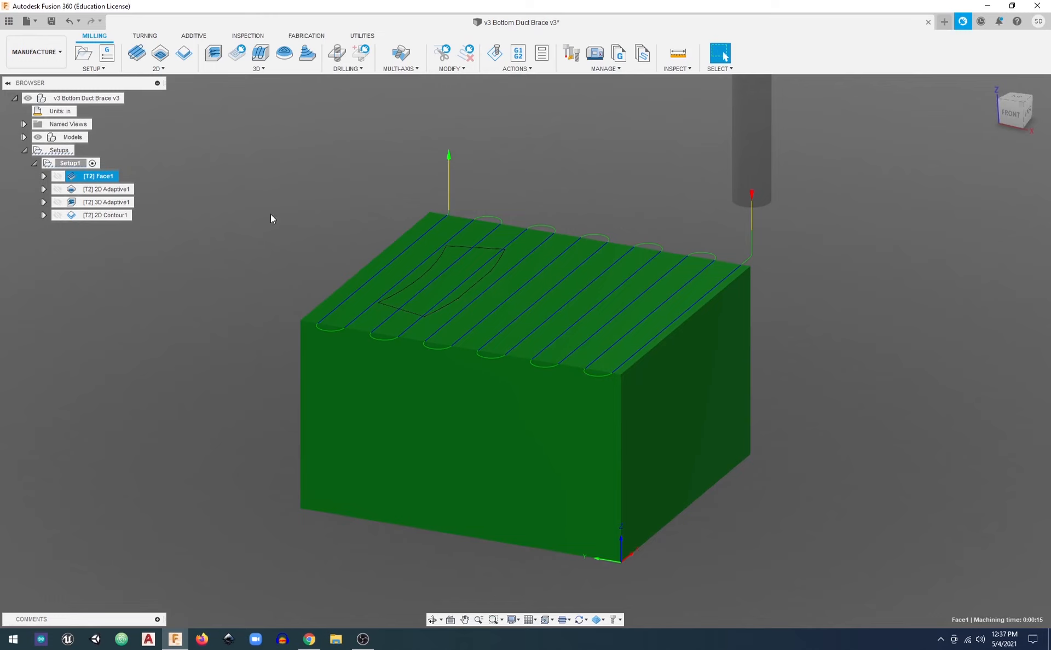
click(101, 190)
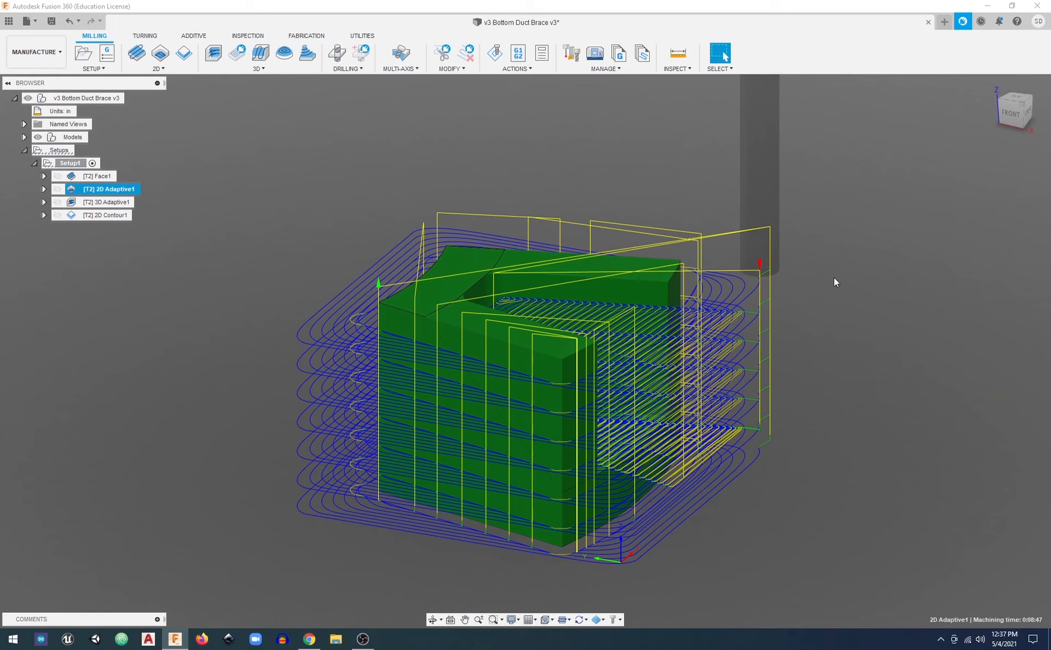
click(1023, 108)
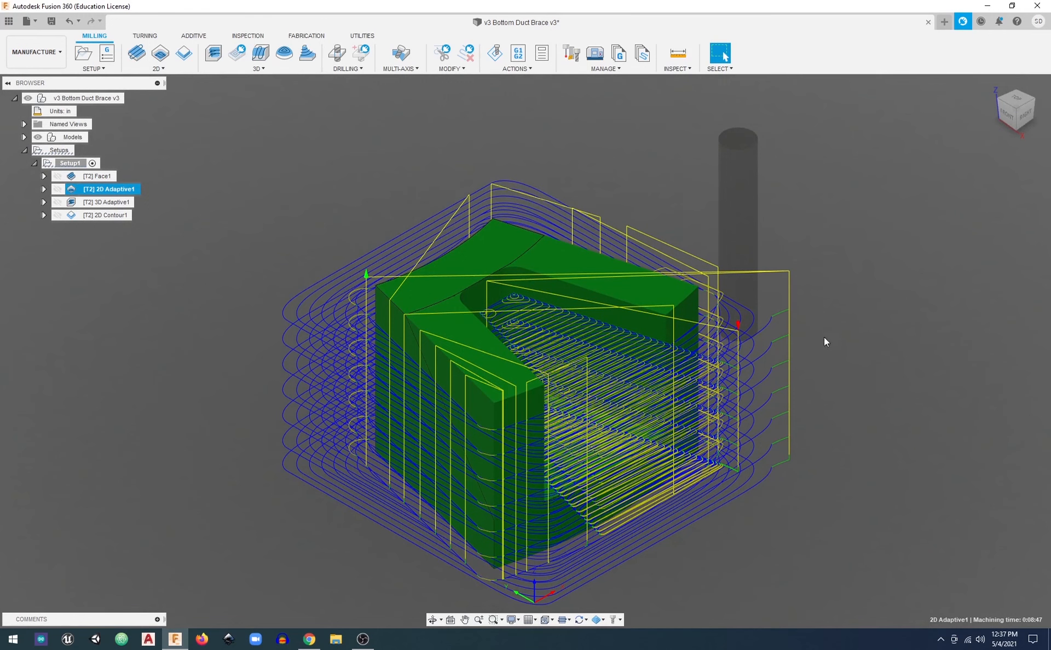
shift+middle_drag(798, 390, 764, 383)
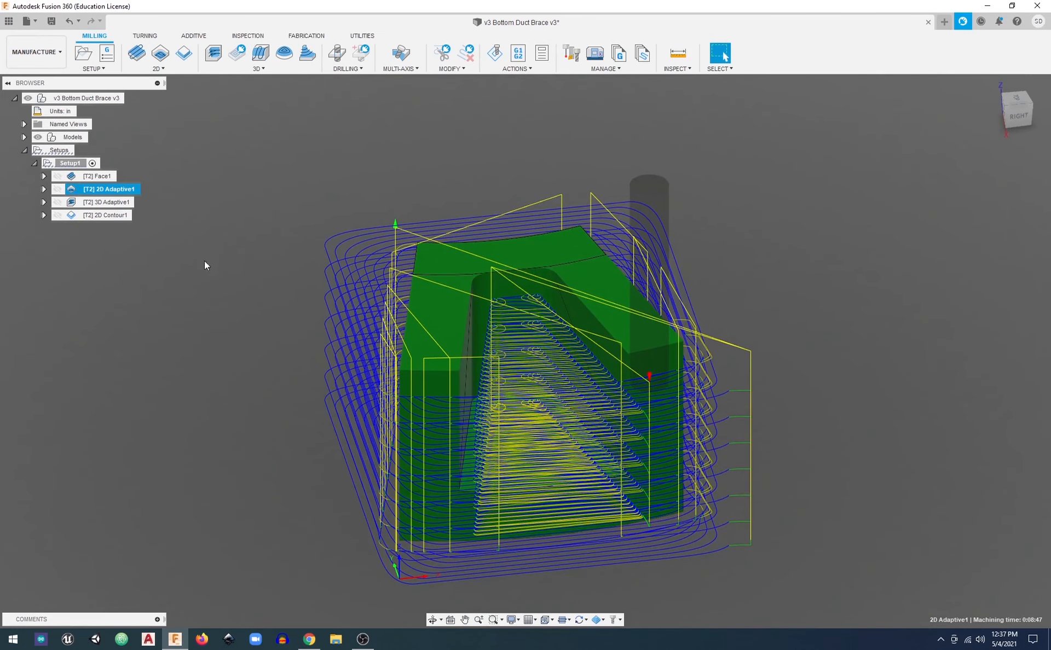
Compare the 3D Adaptive1 toolpath on the sloped faces with the 2D Adaptive1 roughing toolpath from several viewing angles
click(117, 202)
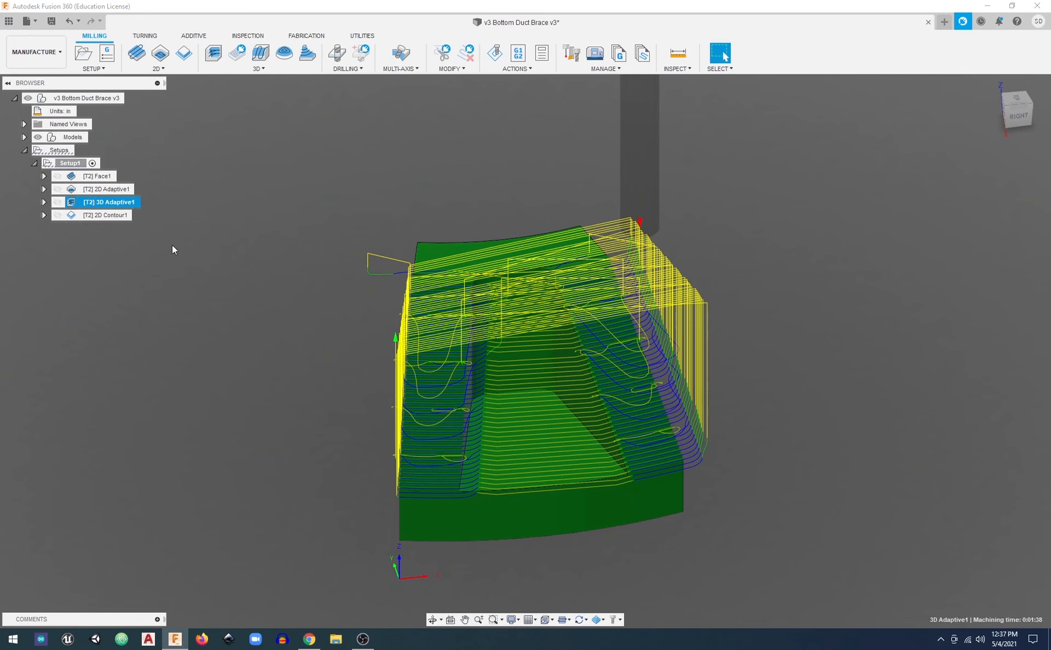
shift+middle_drag(171, 245, 219, 241)
click(95, 191)
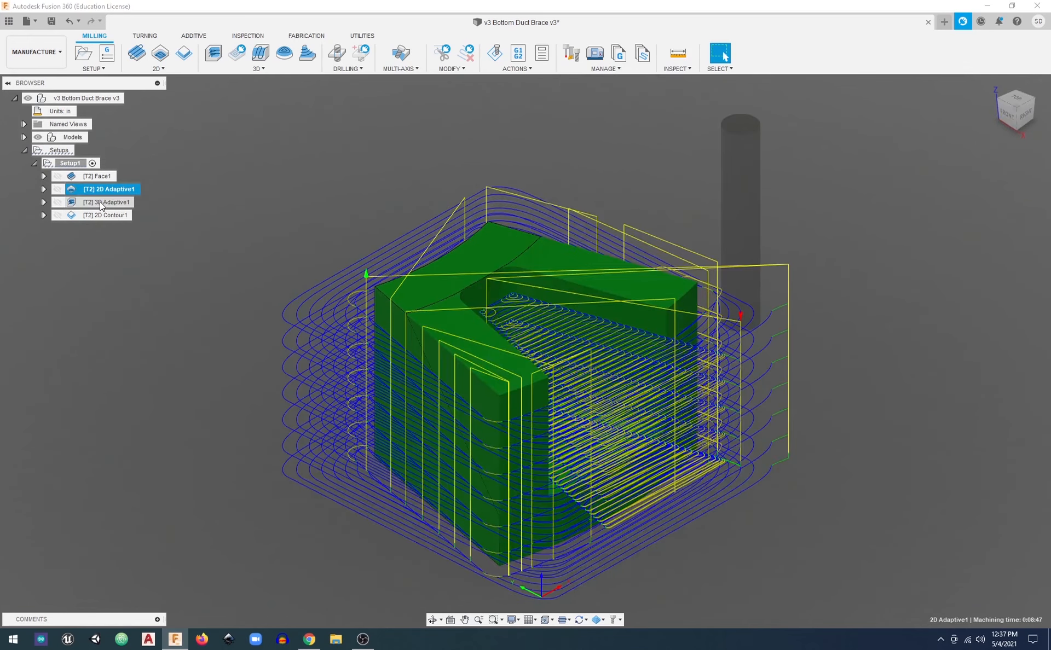
click(99, 202)
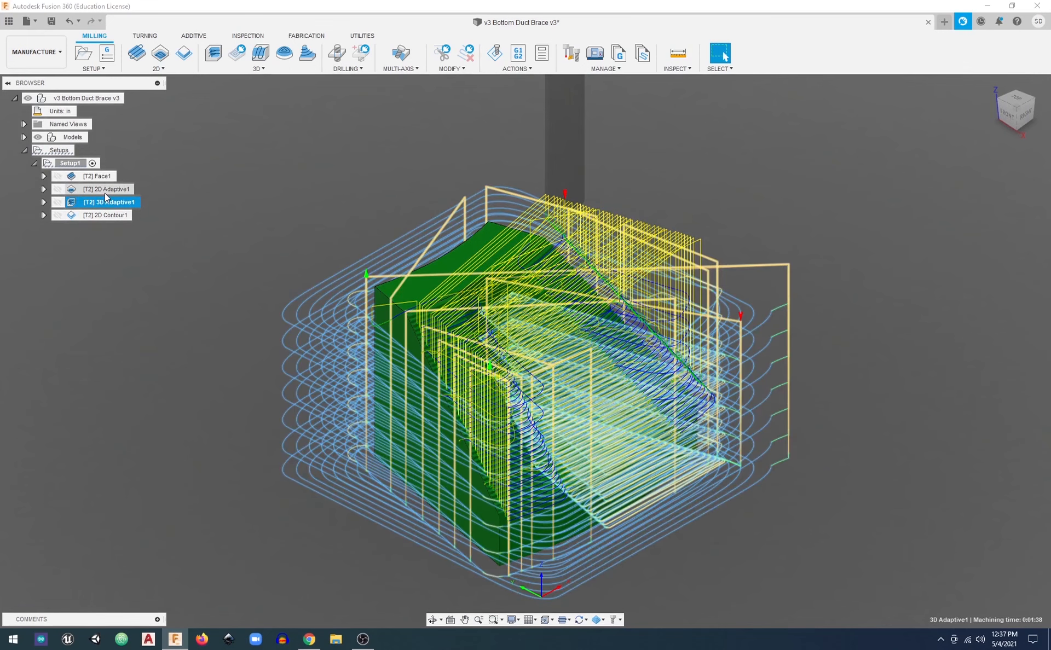
click(104, 193)
click(108, 202)
click(104, 194)
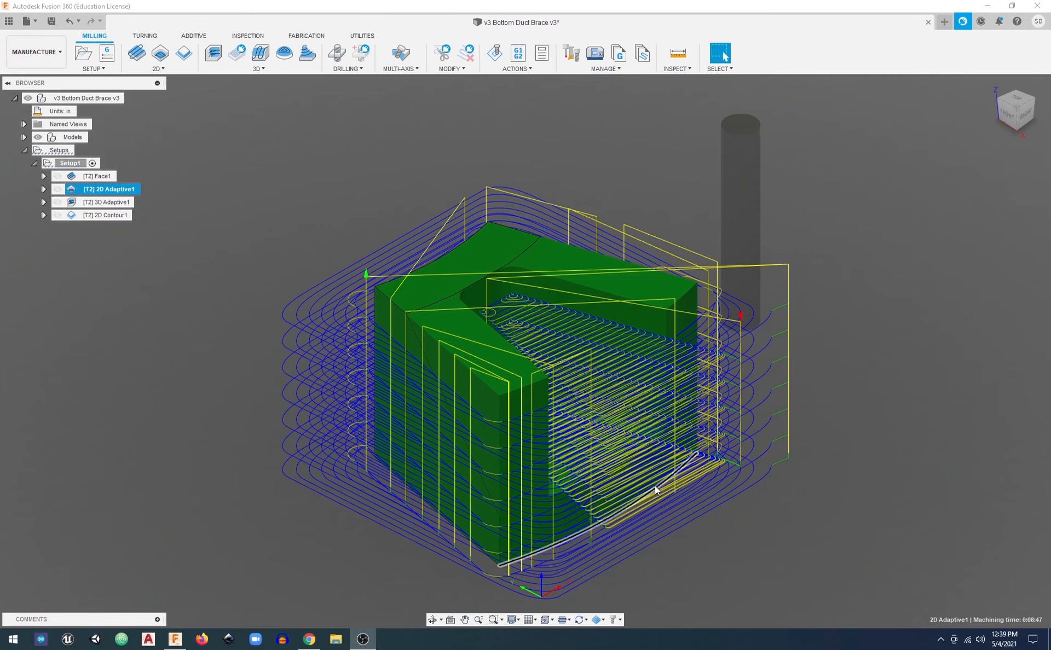
shift+middle_drag(651, 484, 489, 401)
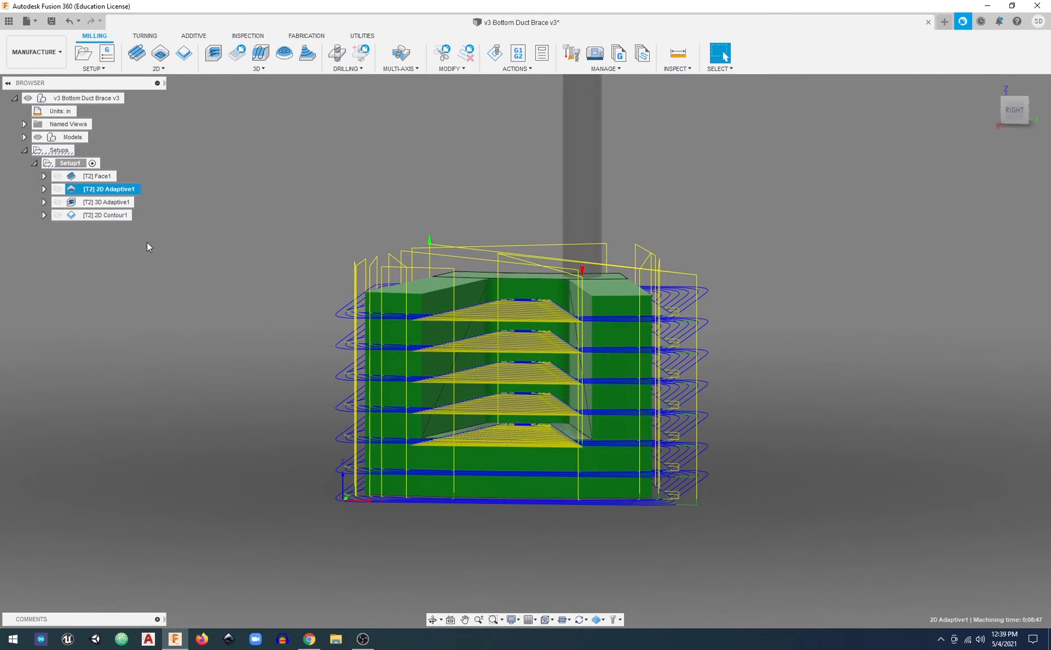
click(120, 203)
shift+middle_drag(418, 325, 451, 300)
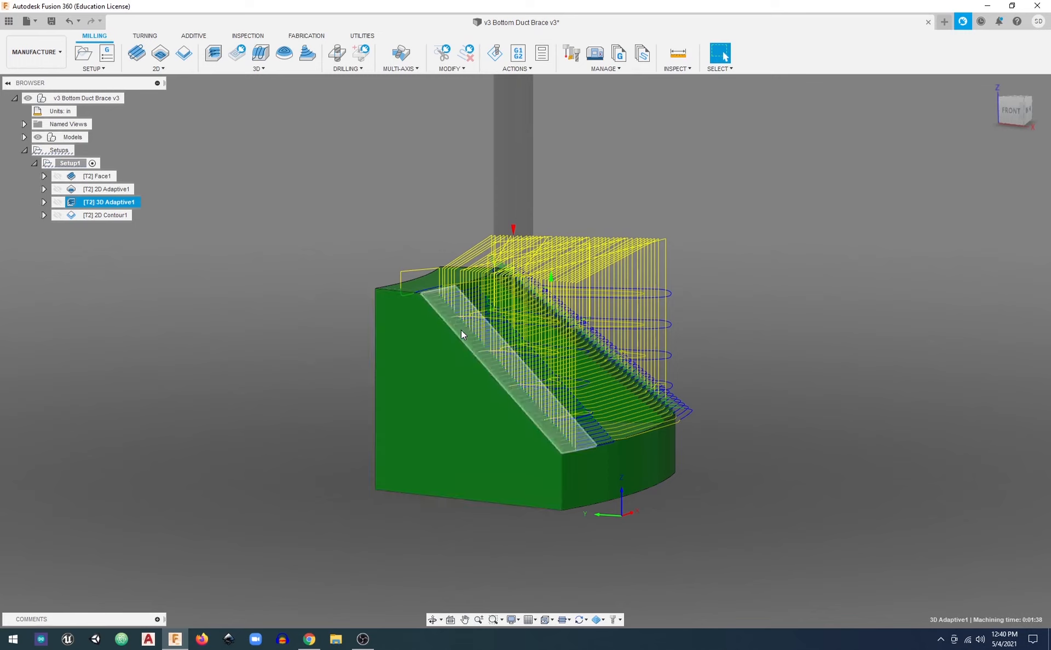
Examine the 2D Contour1 toolpath around the brace's outer walls and pocket, comparing it with 2D Adaptive1
mouse_move(90, 218)
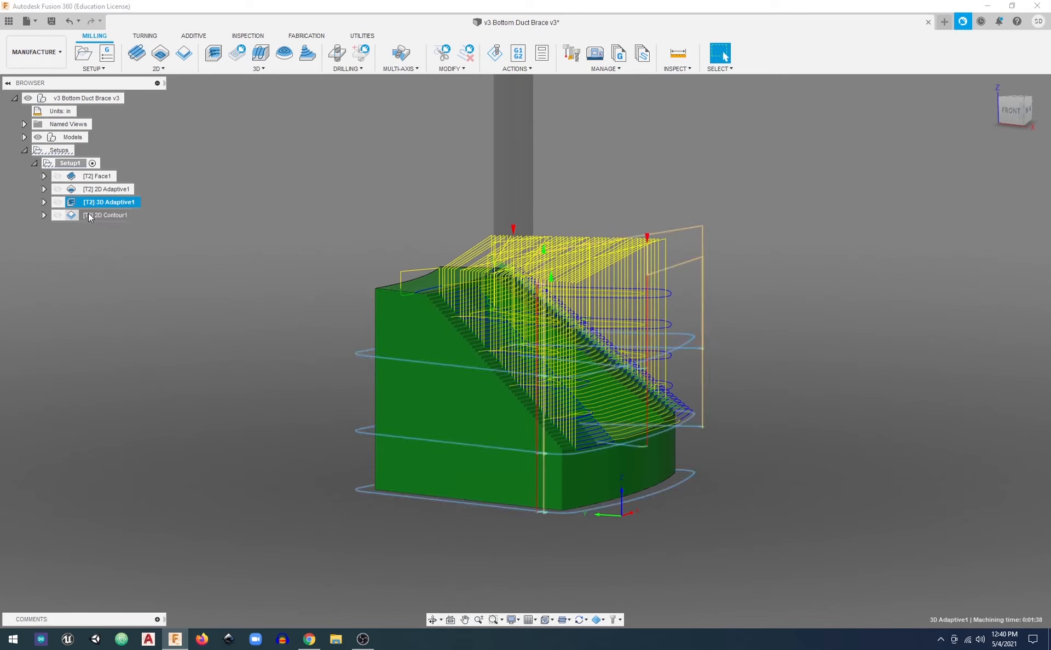
click(90, 216)
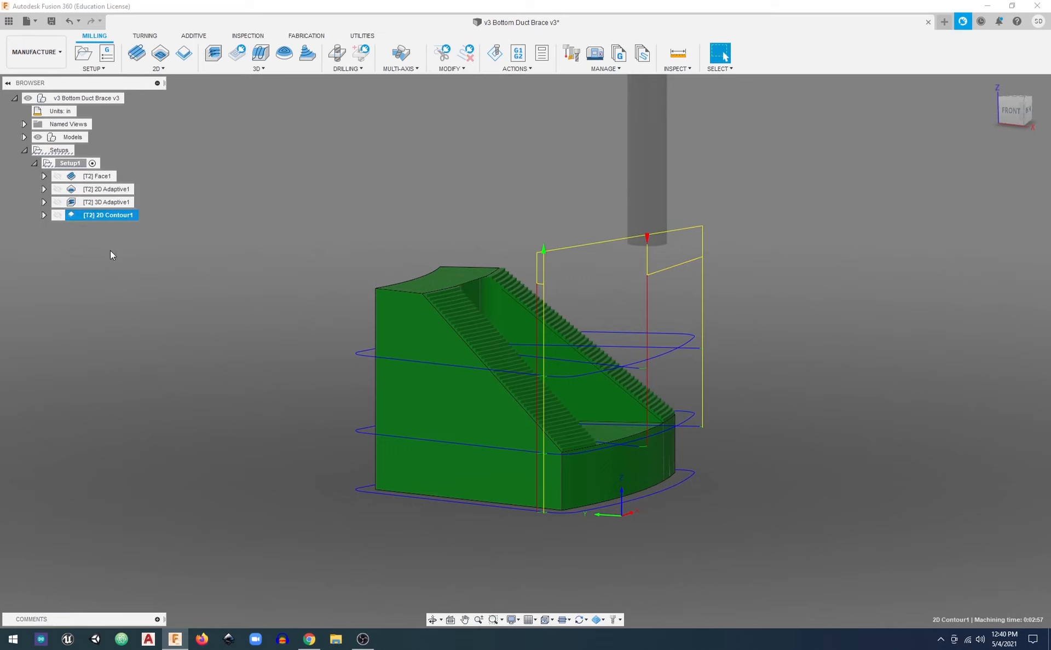
shift+middle_drag(567, 481, 542, 501)
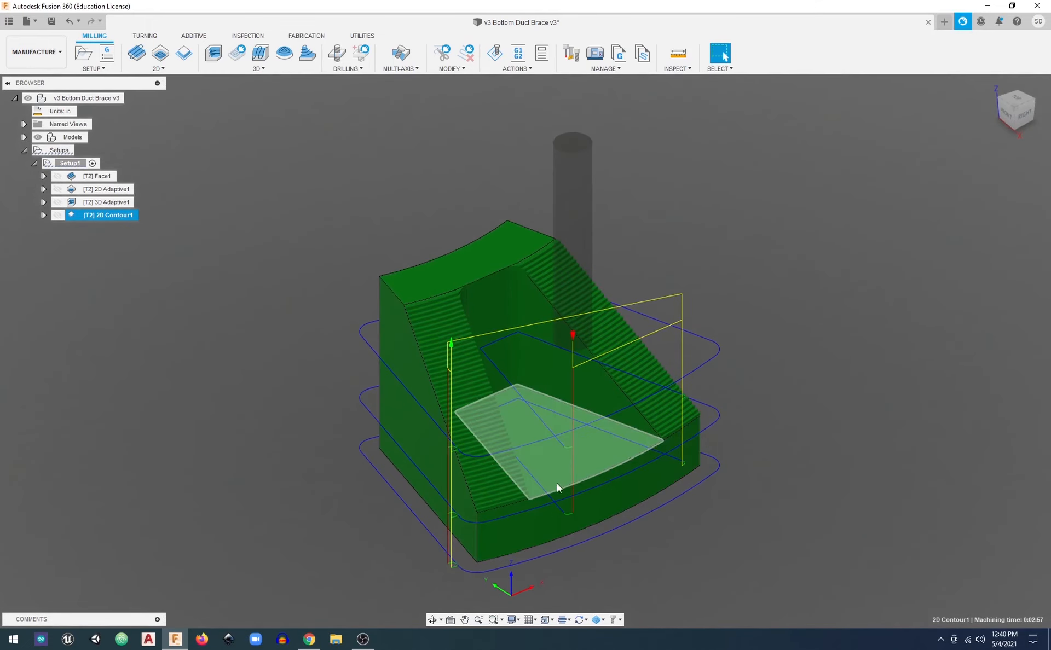
click(100, 190)
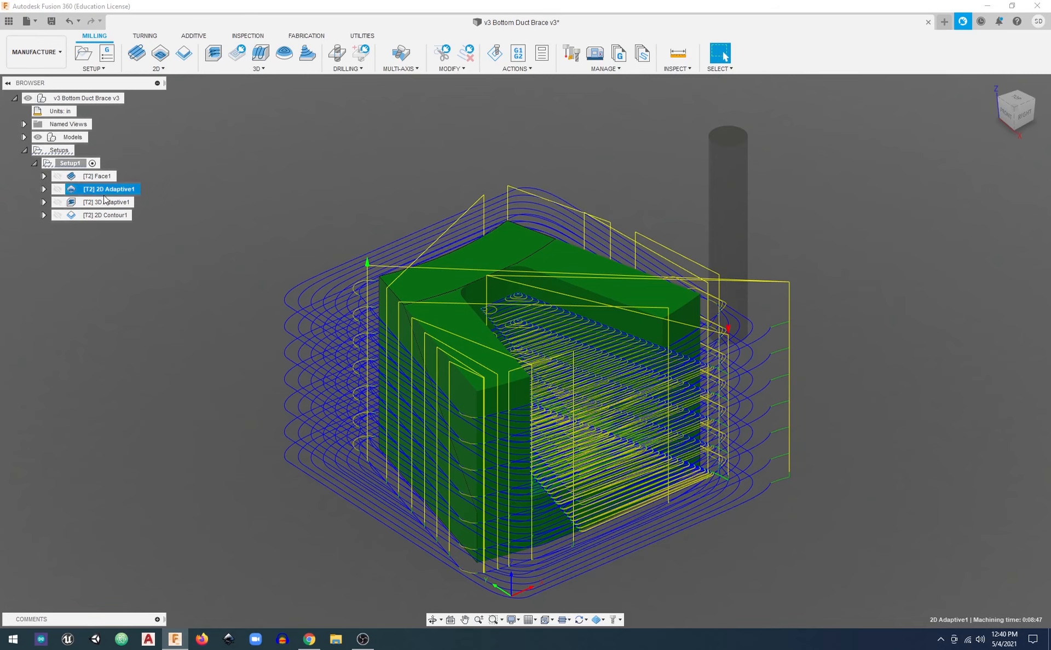
click(112, 216)
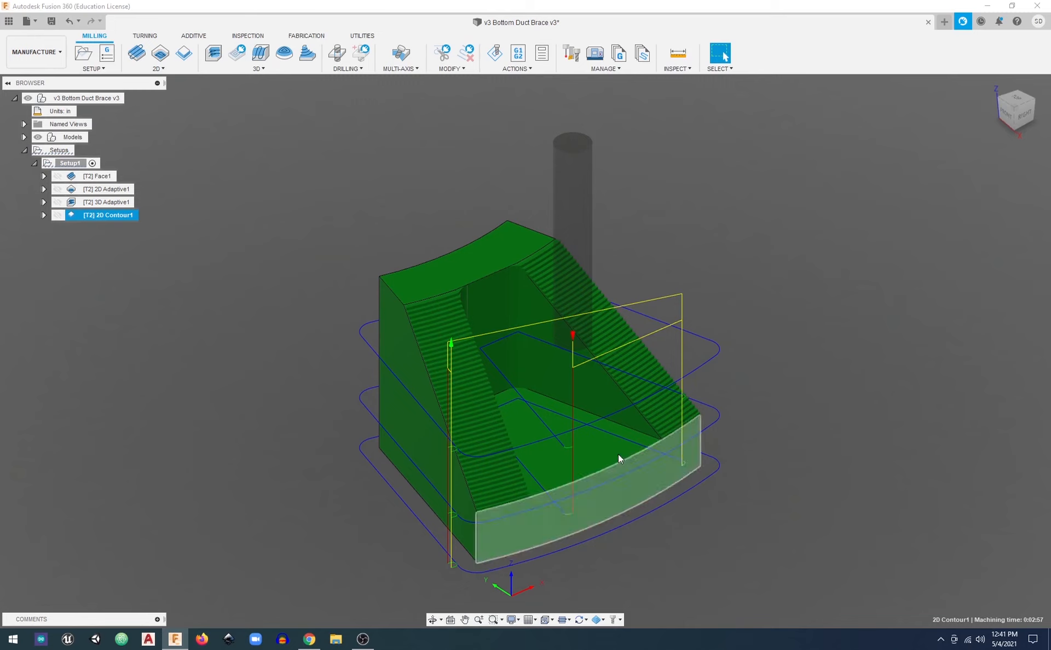
middle_drag(750, 379, 810, 387)
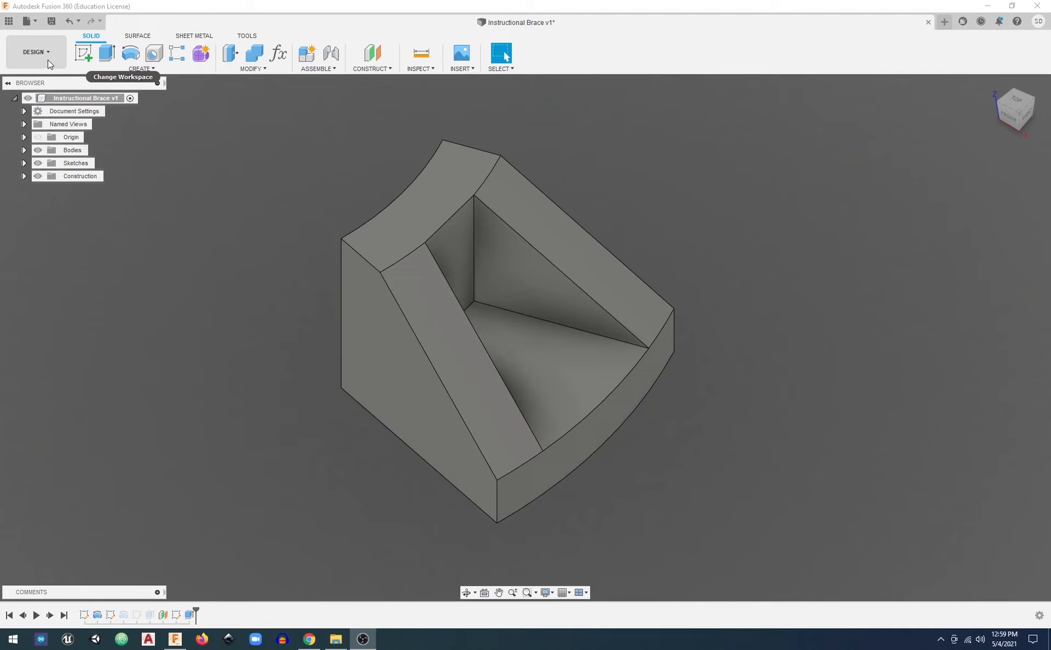
Switch the Instructional Brace model from the Design workspace to the Manufacture workspace
mouse_move(457, 268)
shift+middle_down()
mouse_move(552, 277)
mouse_move(458, 252)
mouse_move(458, 264)
shift+middle_up()
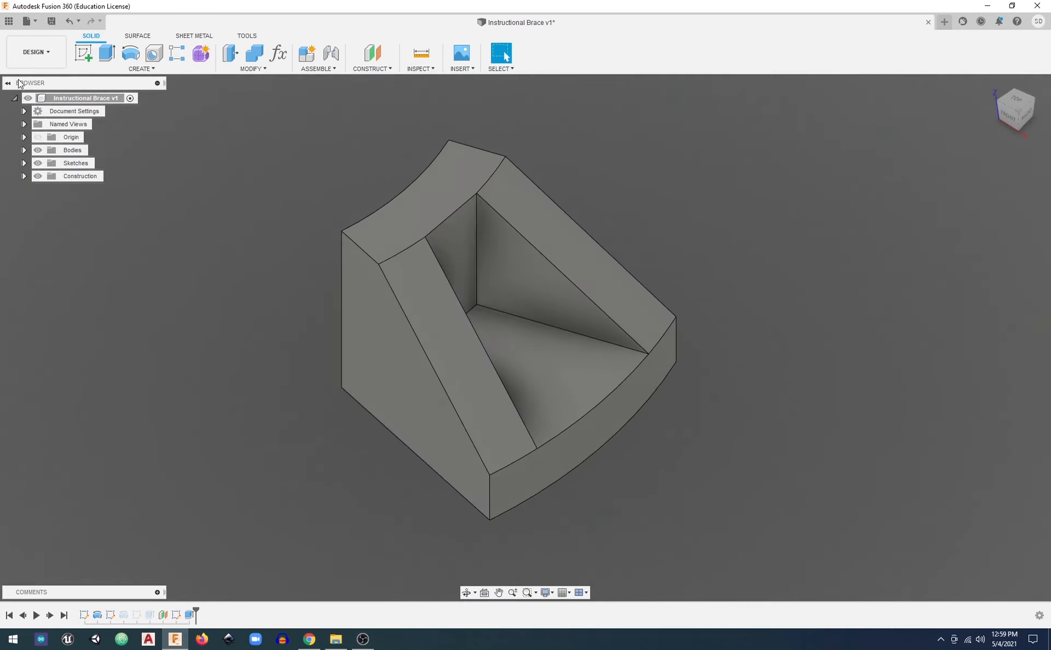
click(43, 55)
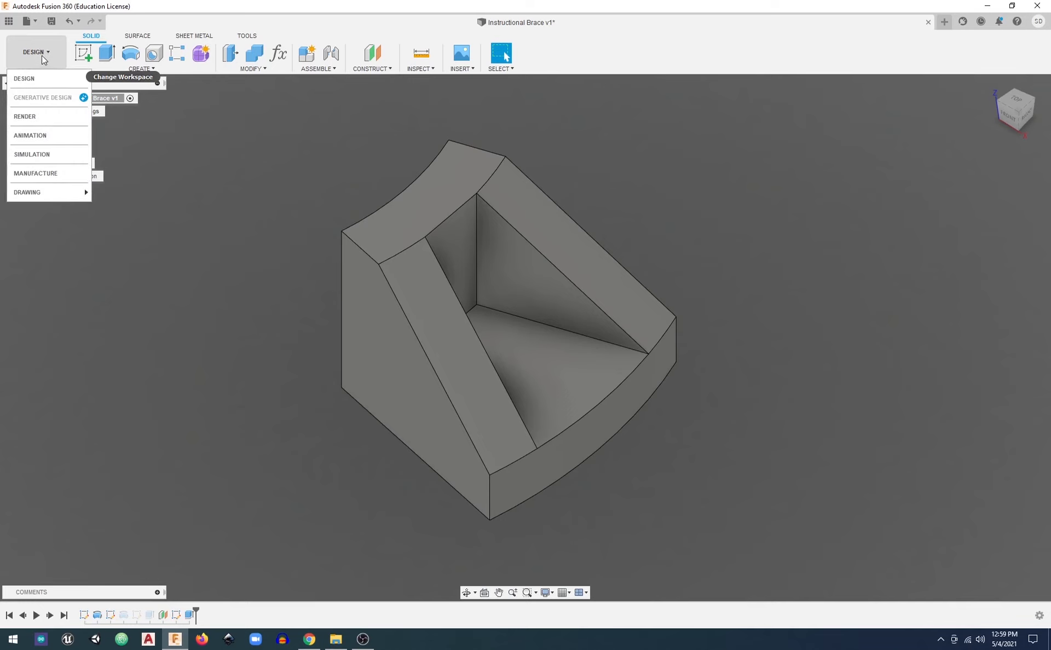
click(52, 180)
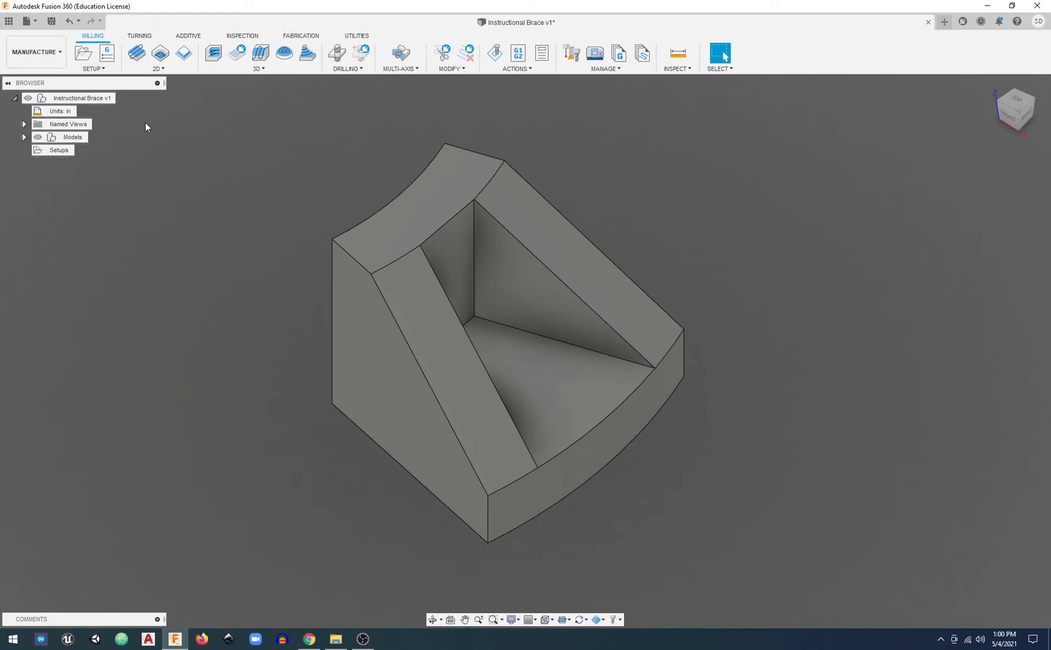
Start a new milling setup for the brace body and review its stock settings
click(84, 54)
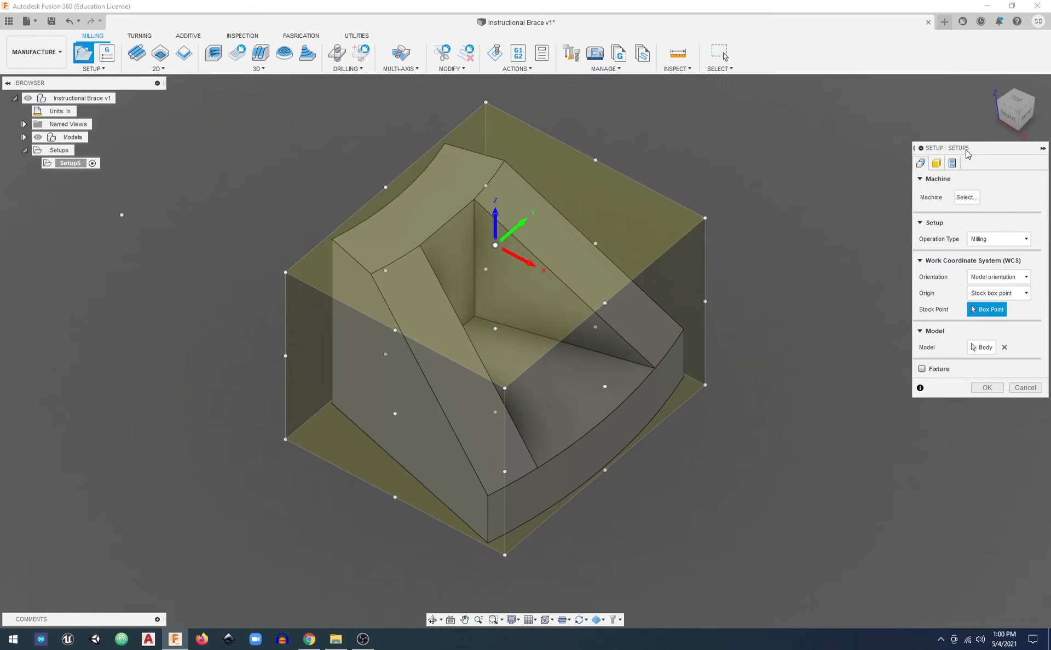
click(938, 165)
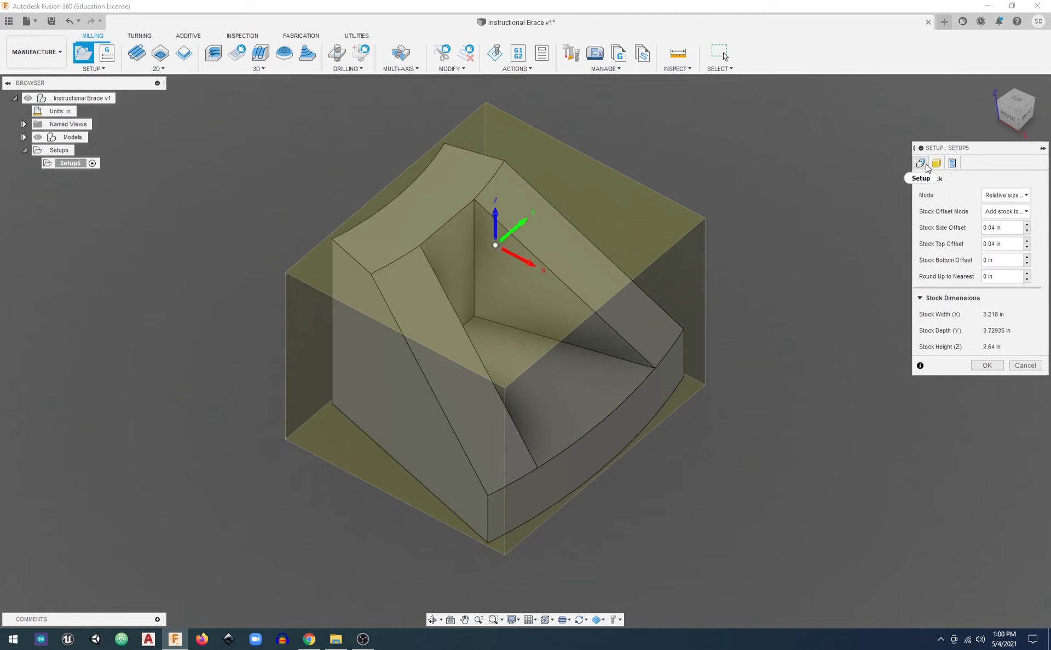
click(920, 164)
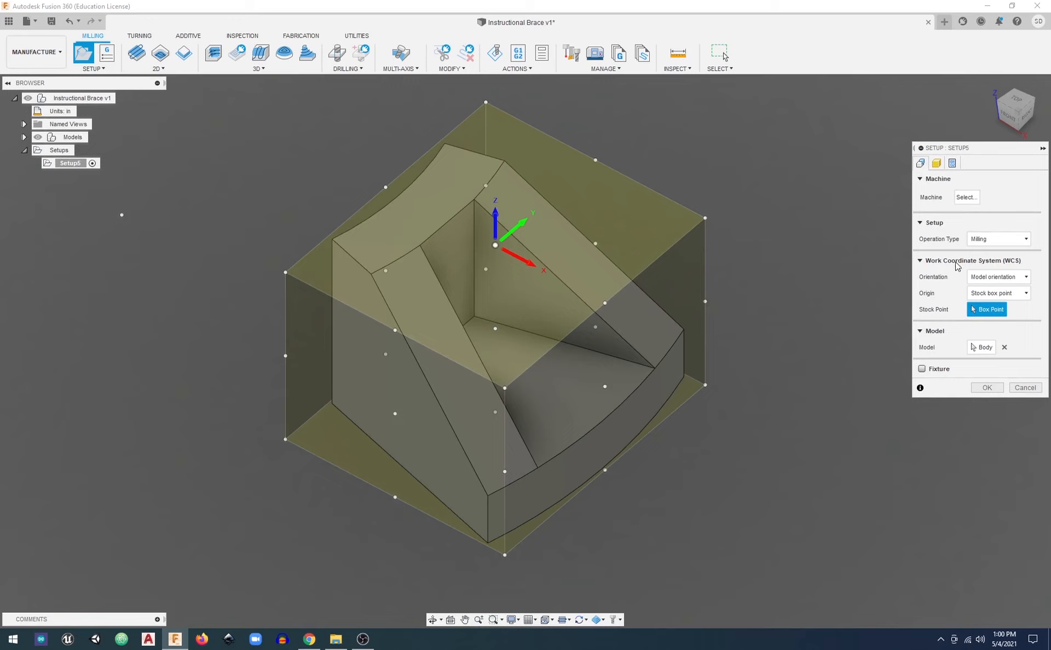
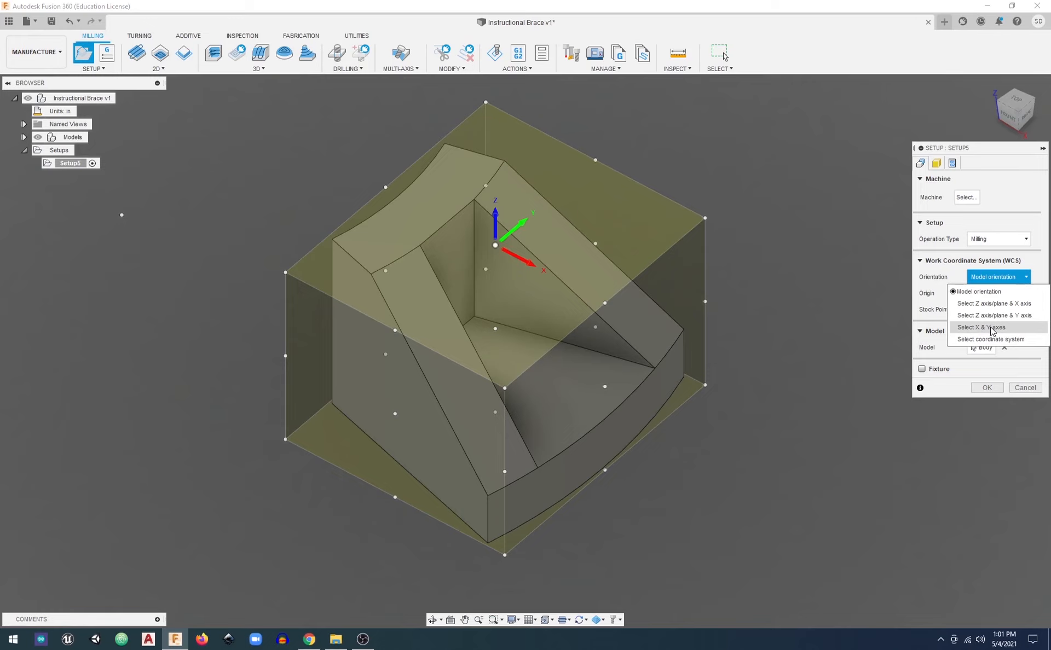
Orient the WCS by X & Y axes, using the model's Y axis for X and its X axis for Y, with Y flipped
click(992, 329)
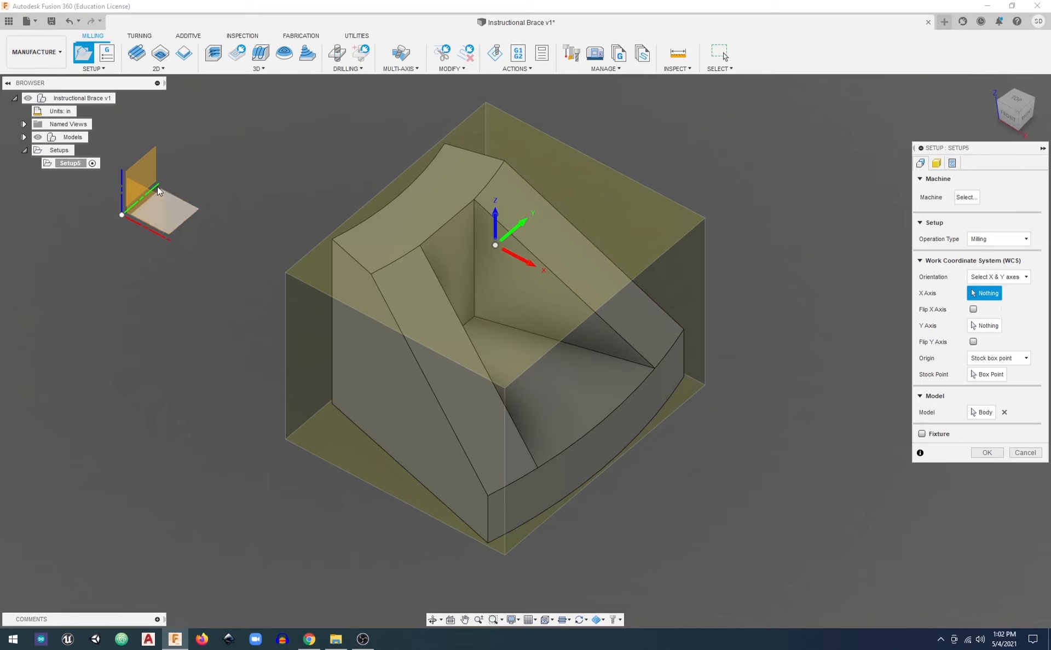
shift+middle_drag(151, 184, 128, 192)
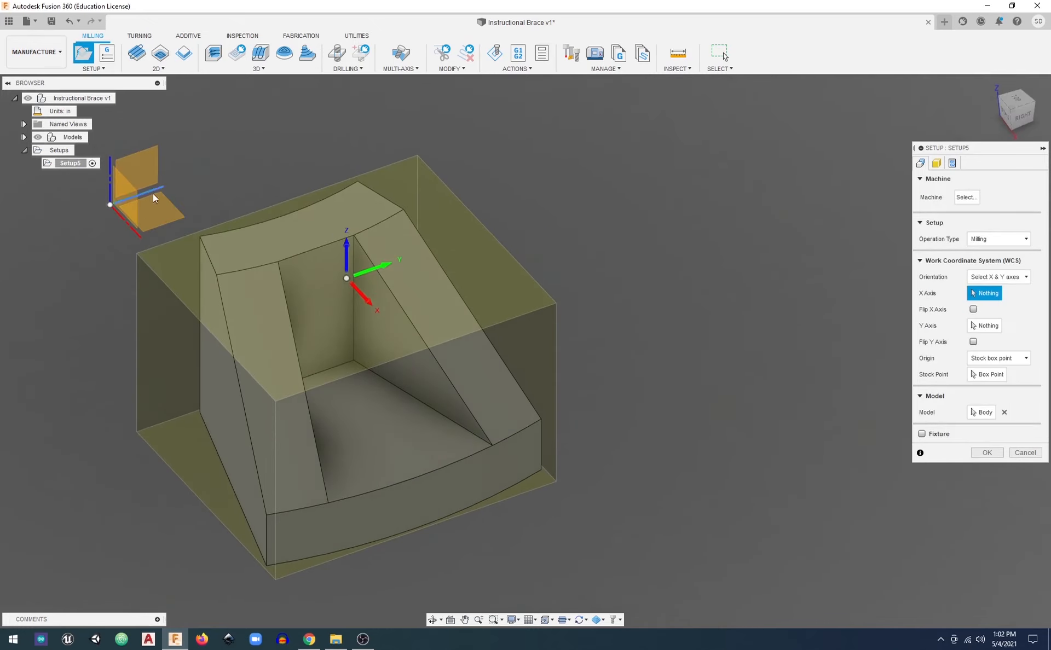
click(153, 189)
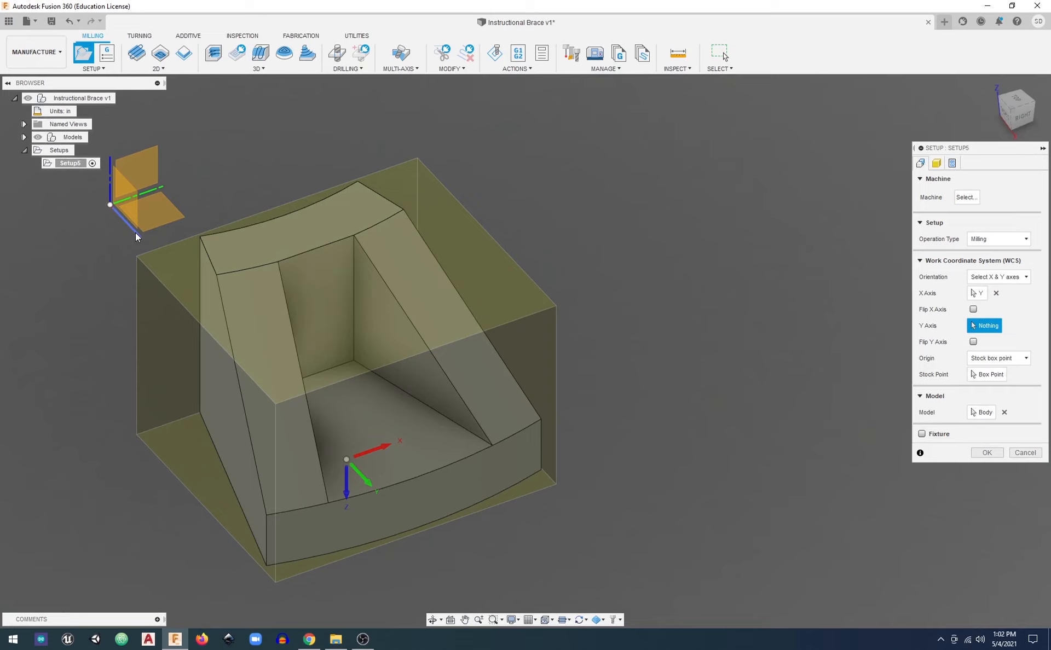
click(135, 232)
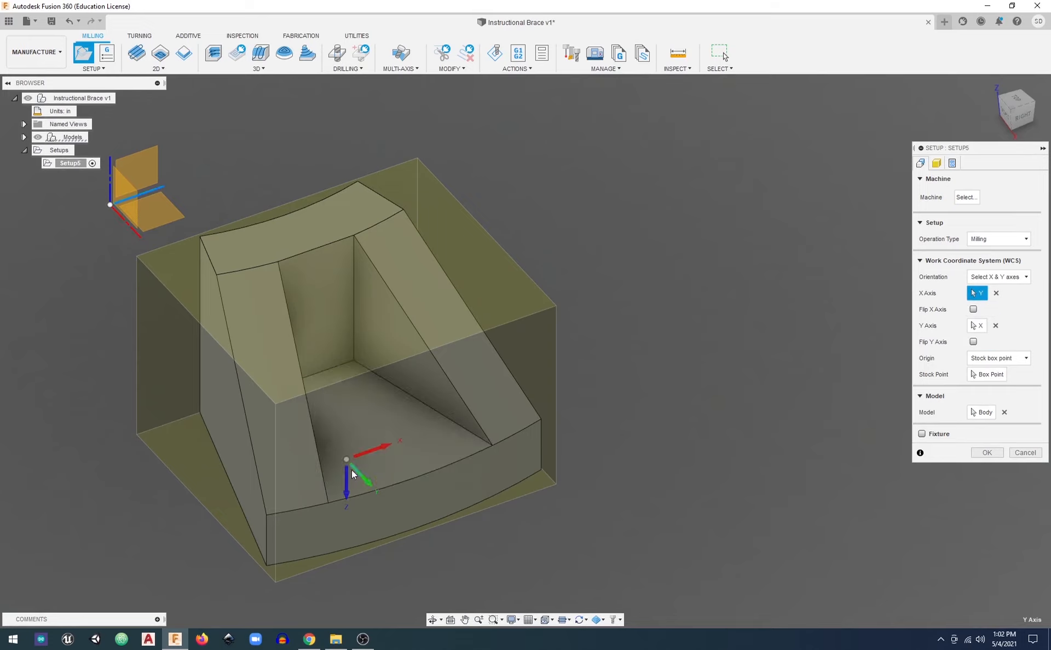
middle_drag(352, 469, 443, 451)
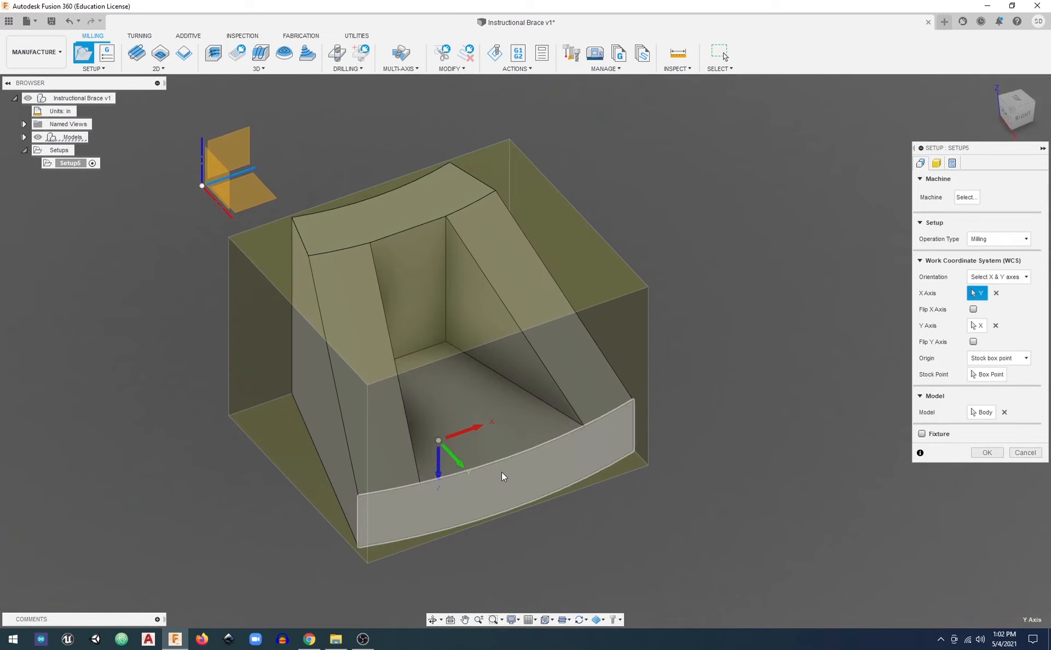
shift+middle_drag(502, 472, 474, 452)
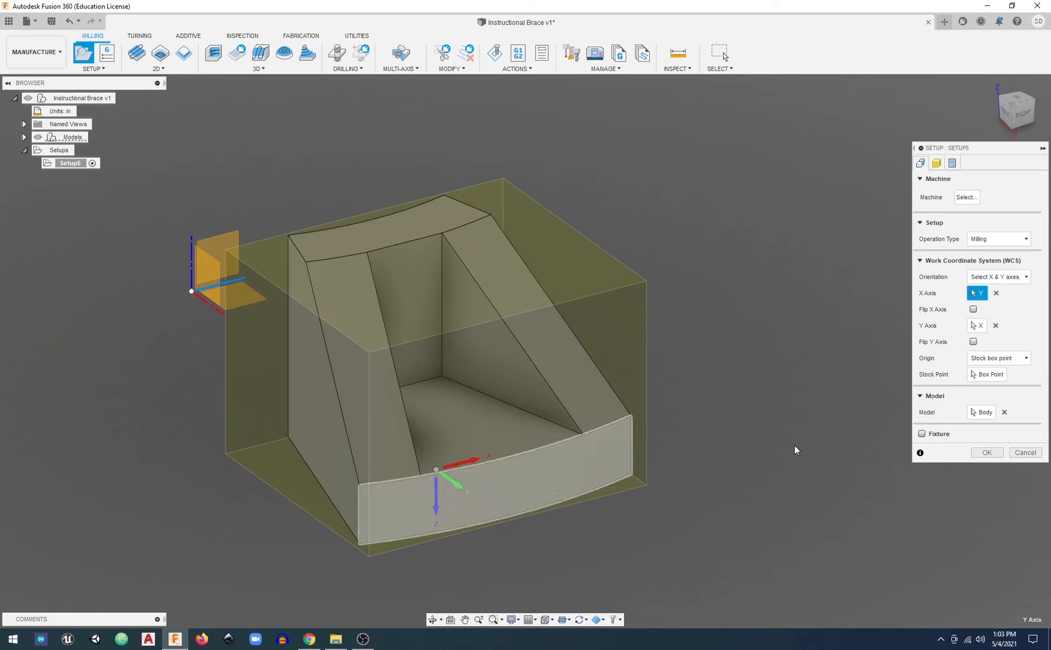
click(974, 342)
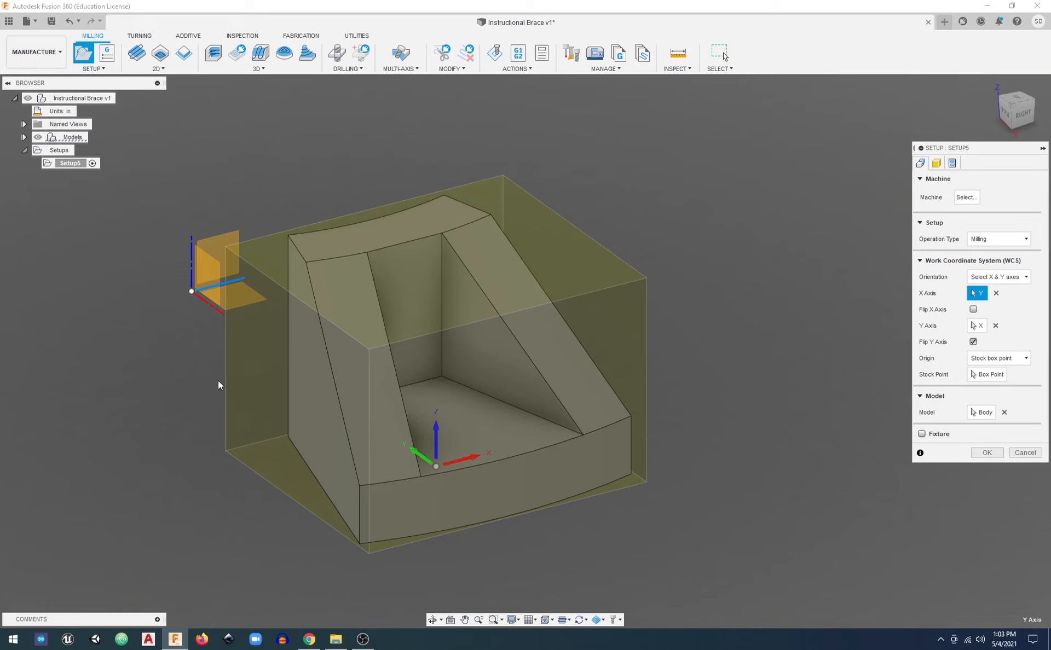
Try Model box point and Selected point as the WCS origin type, and return it to Stock box point
click(986, 360)
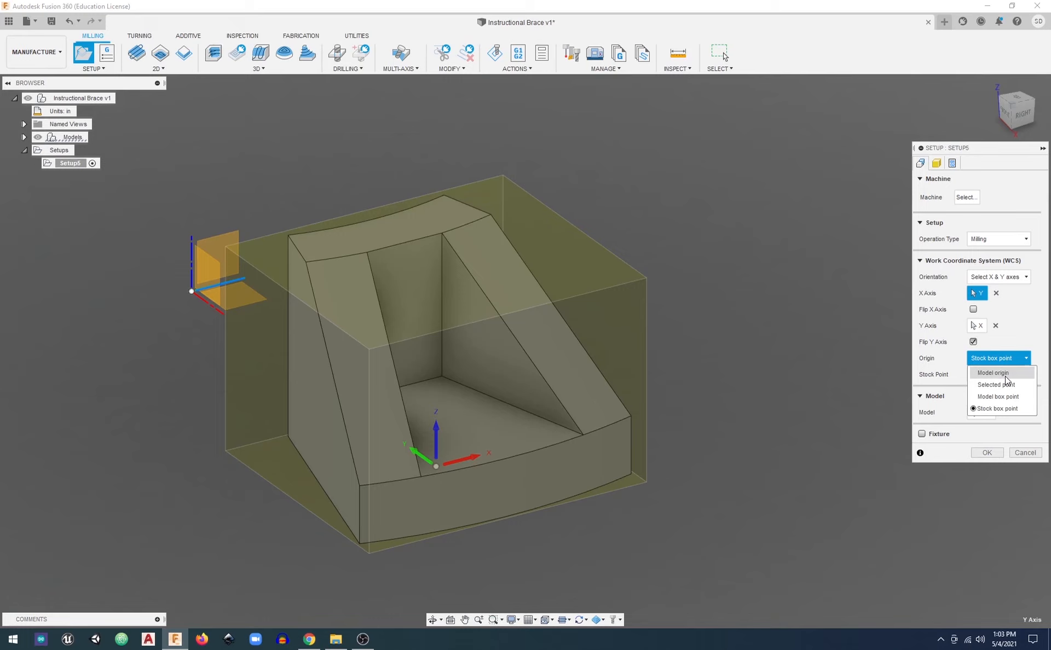
click(1000, 409)
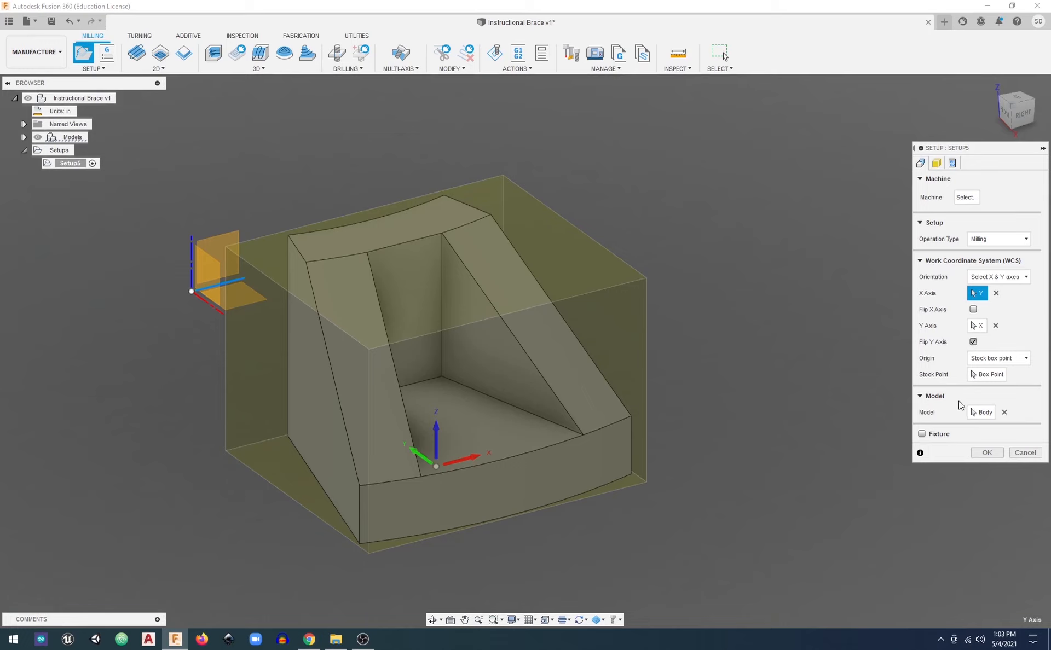
click(989, 378)
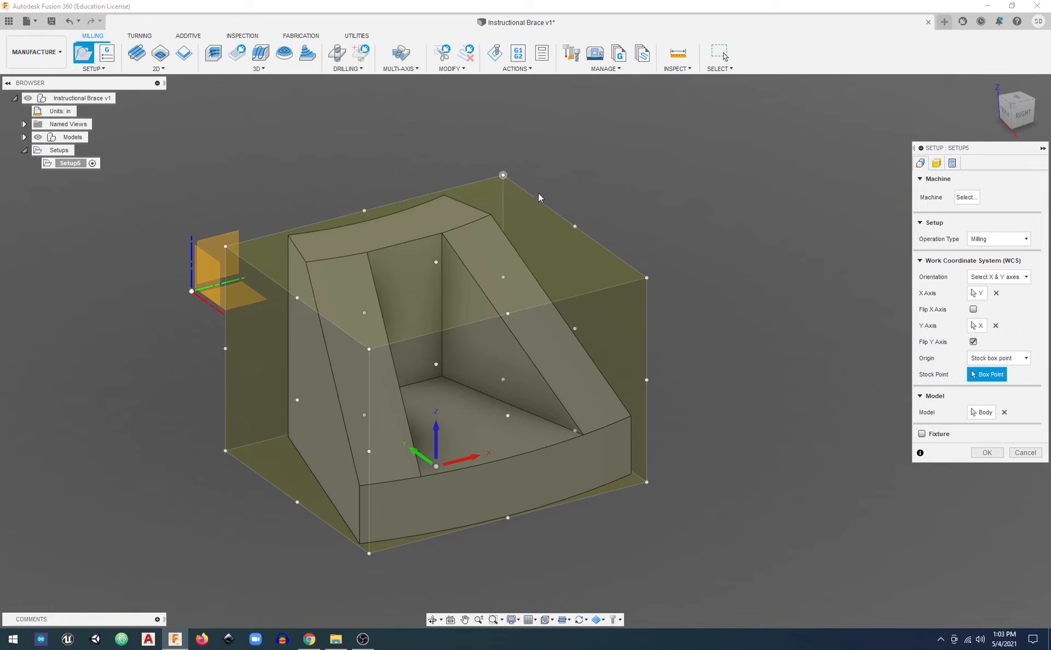
click(999, 358)
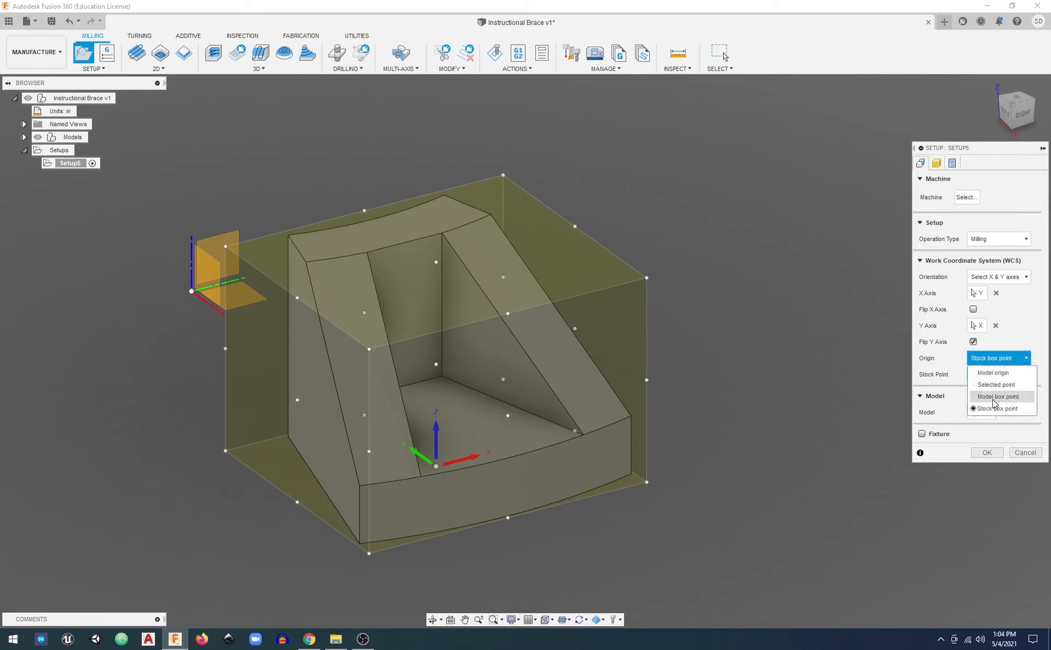
click(991, 399)
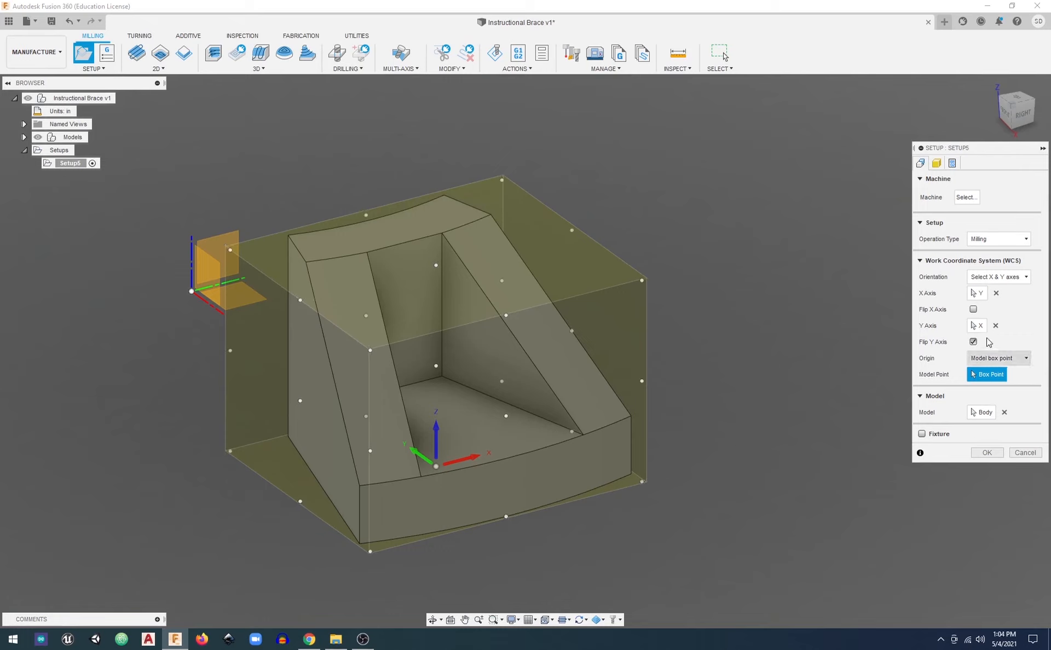
click(997, 360)
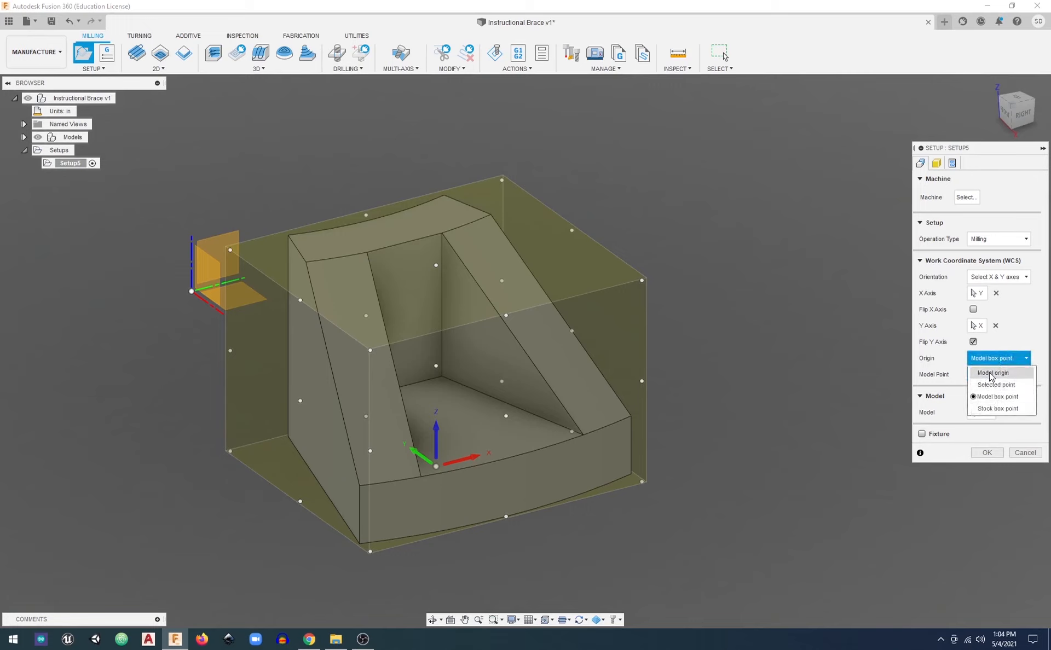
click(996, 385)
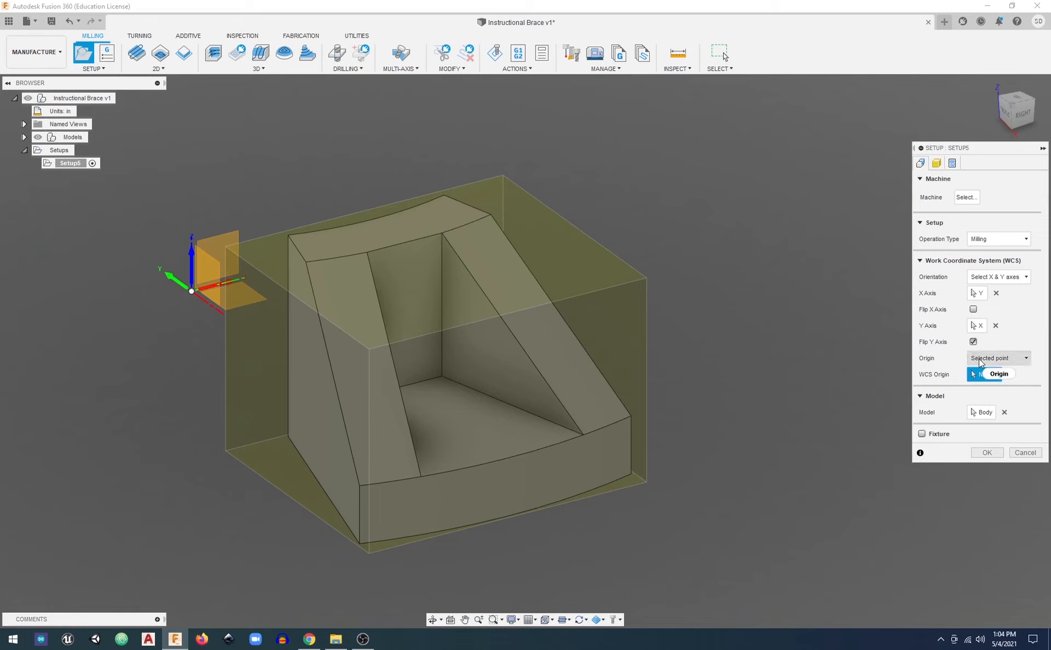
click(998, 359)
click(999, 409)
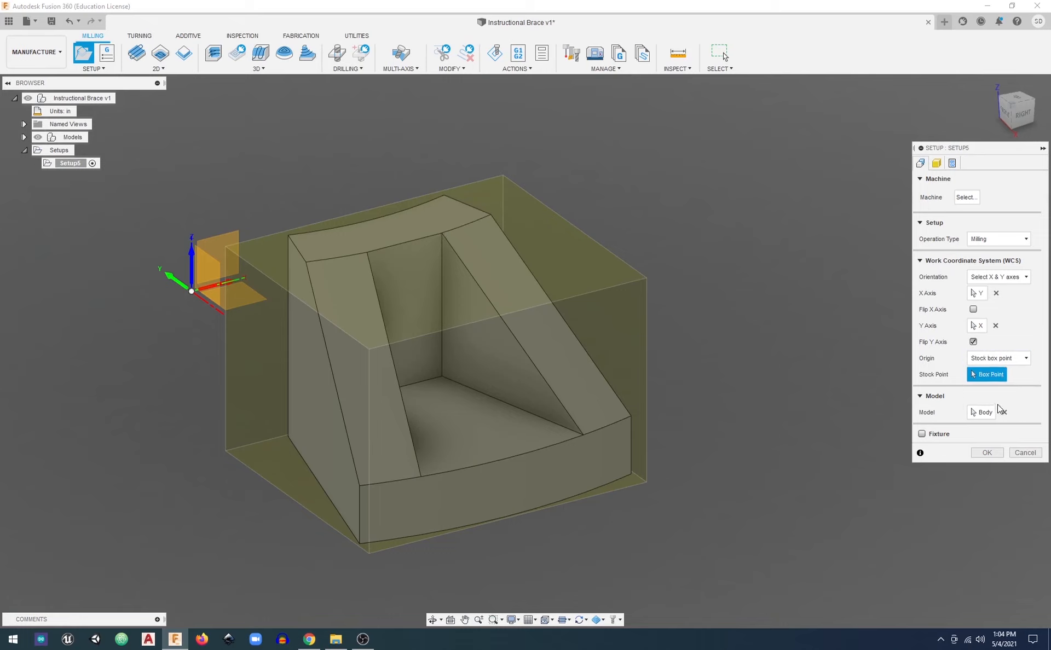
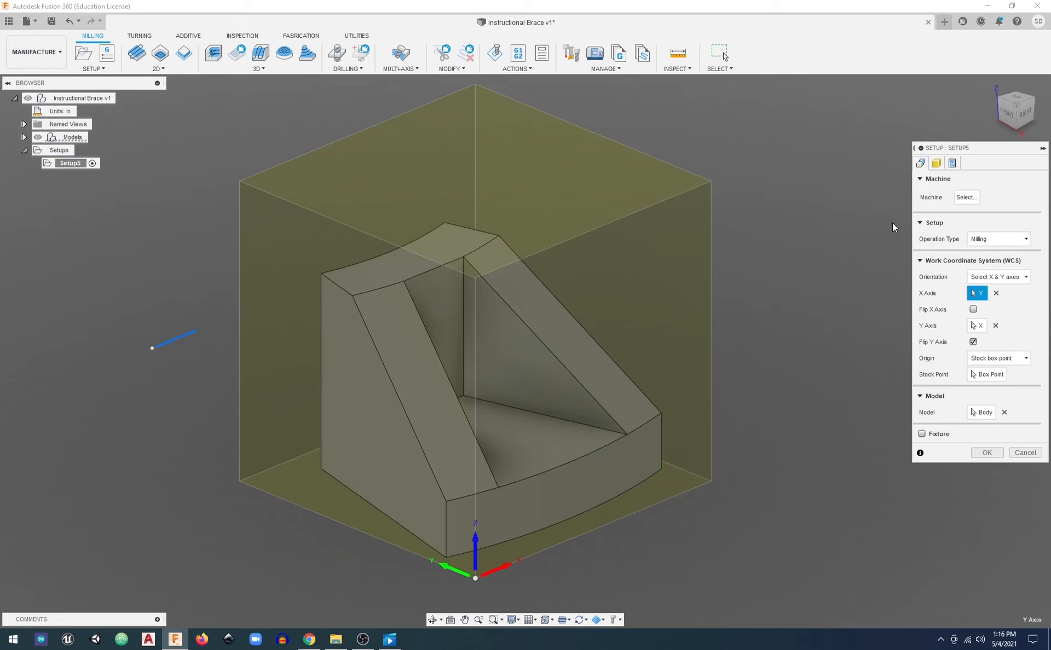
Set the fixed-size stock box's height (Z) to 3 in and accept the milling setup
click(938, 164)
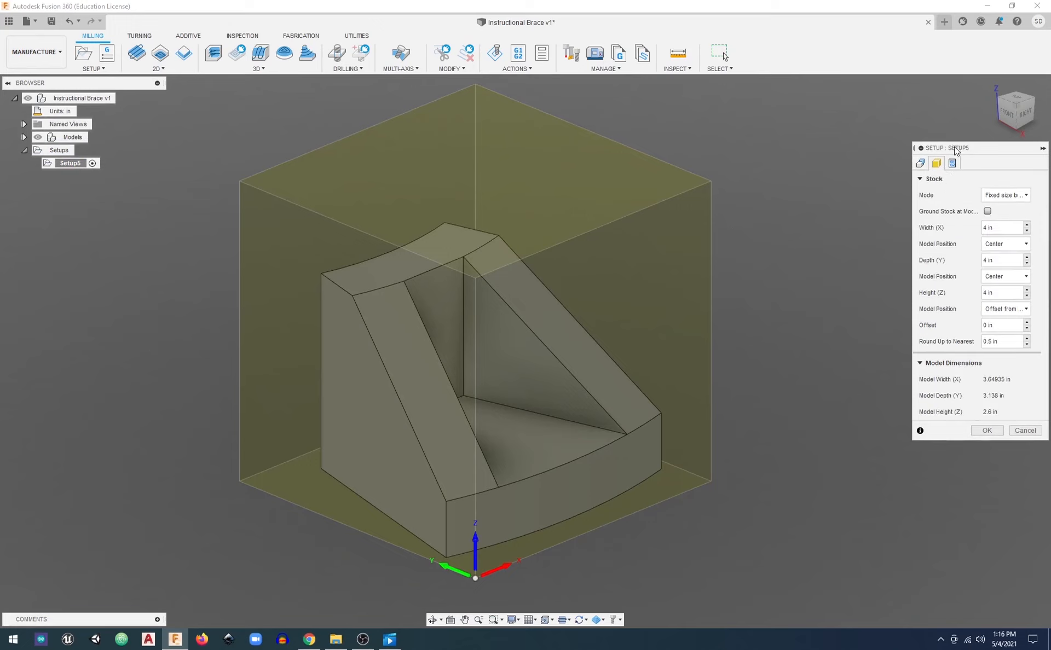
click(1010, 298)
text(3)
mouse_move(826, 399)
shift+middle_down()
mouse_move(825, 383)
mouse_move(822, 399)
shift+middle_up()
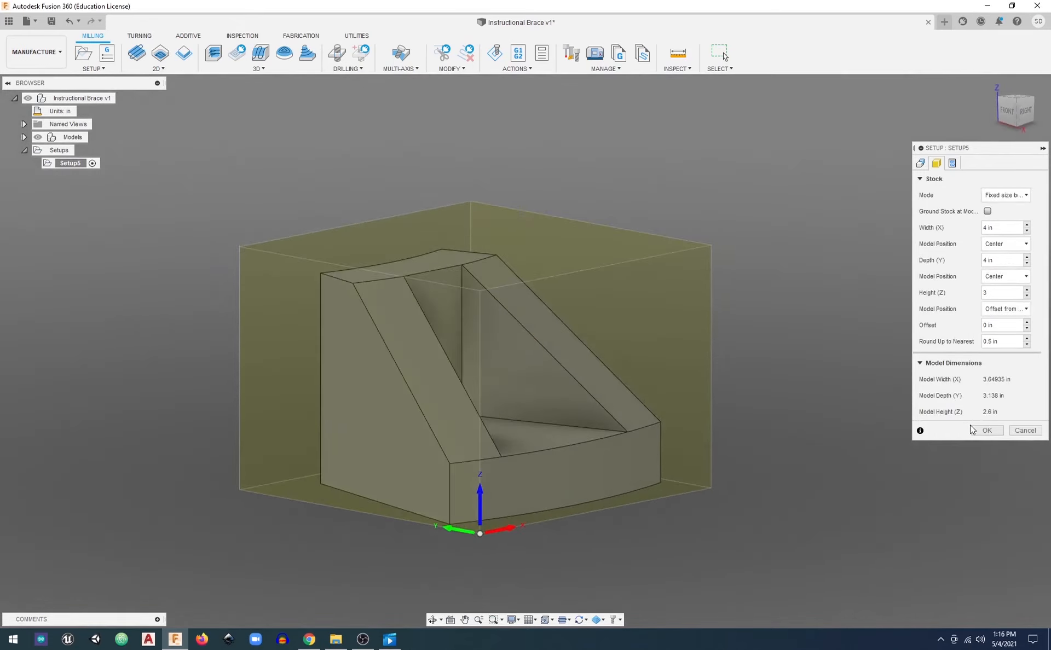
click(987, 430)
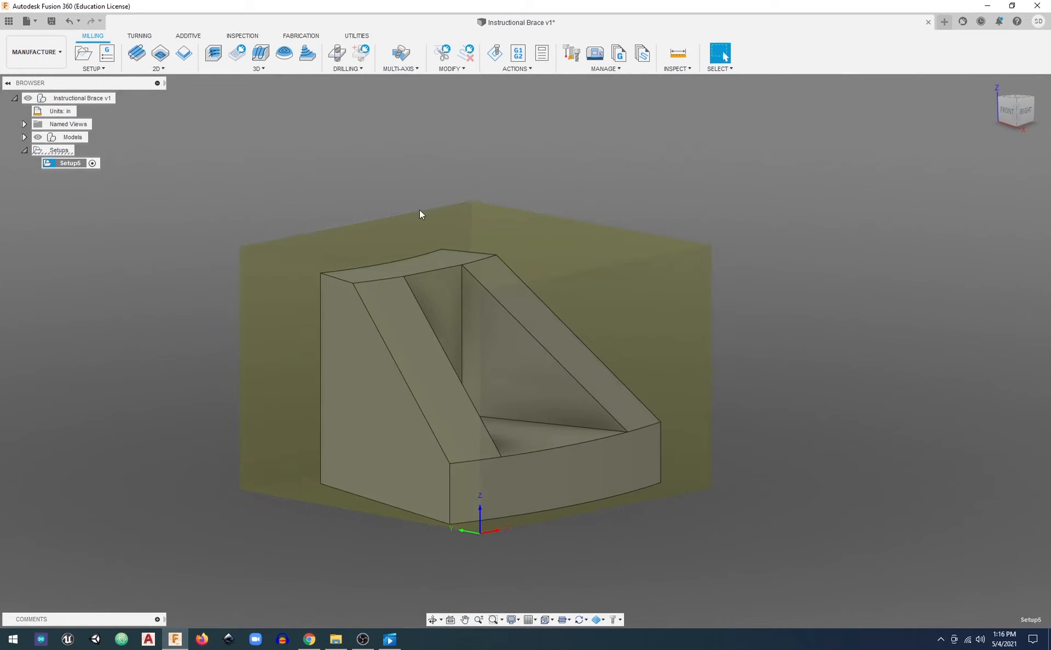
Start a 2D Face operation and assign the document's 1/2" RU5200 (Whiteside) flat end mill as its tool
shift+middle_drag(365, 207, 331, 195)
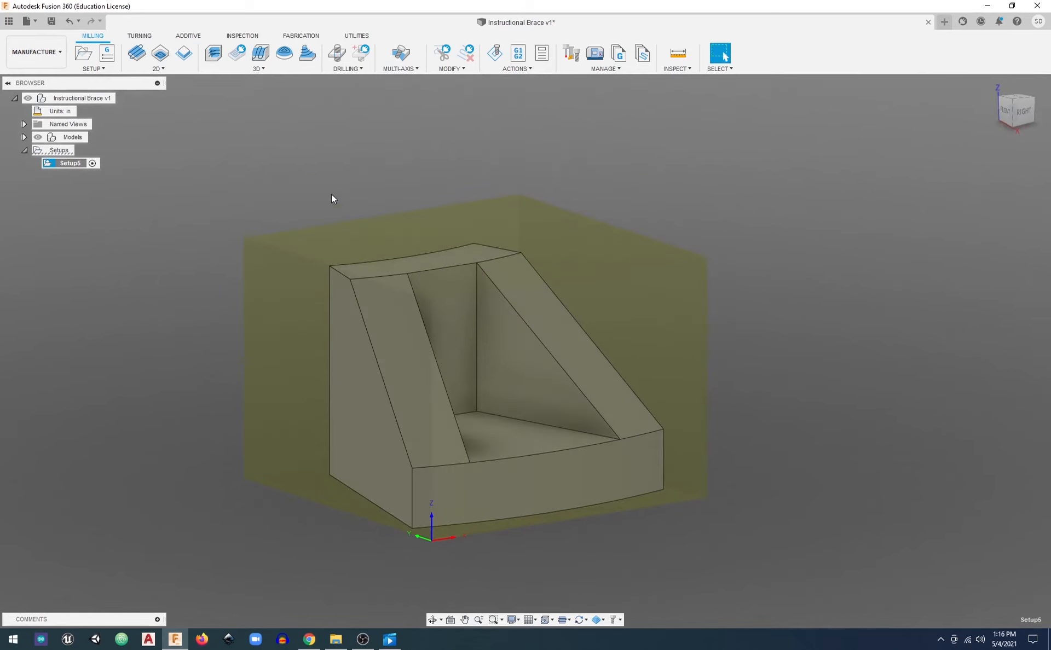
click(138, 55)
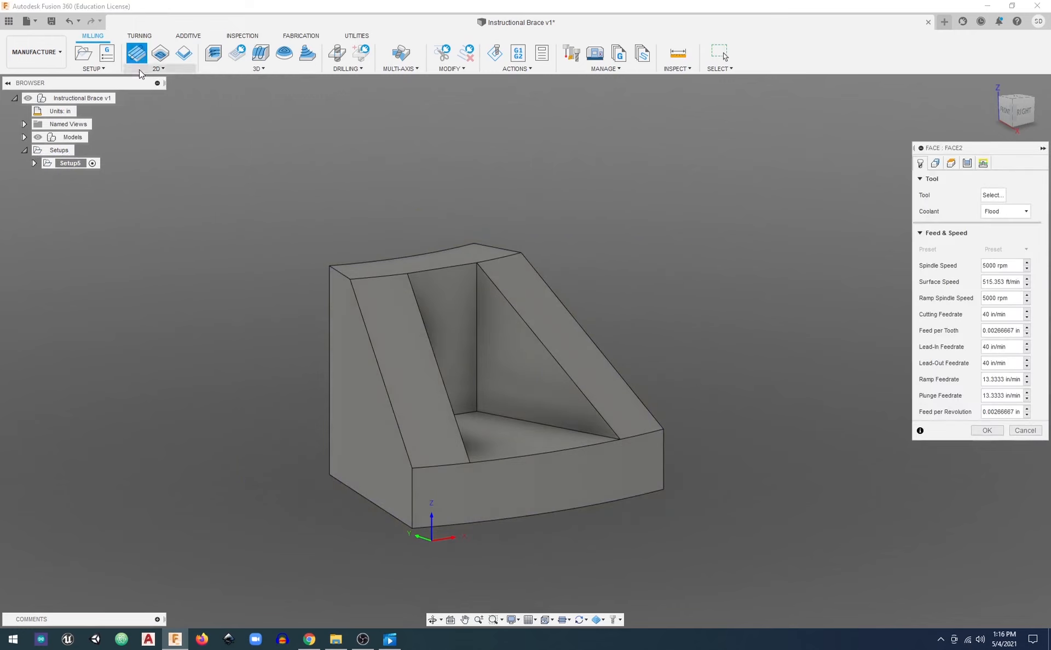
click(993, 196)
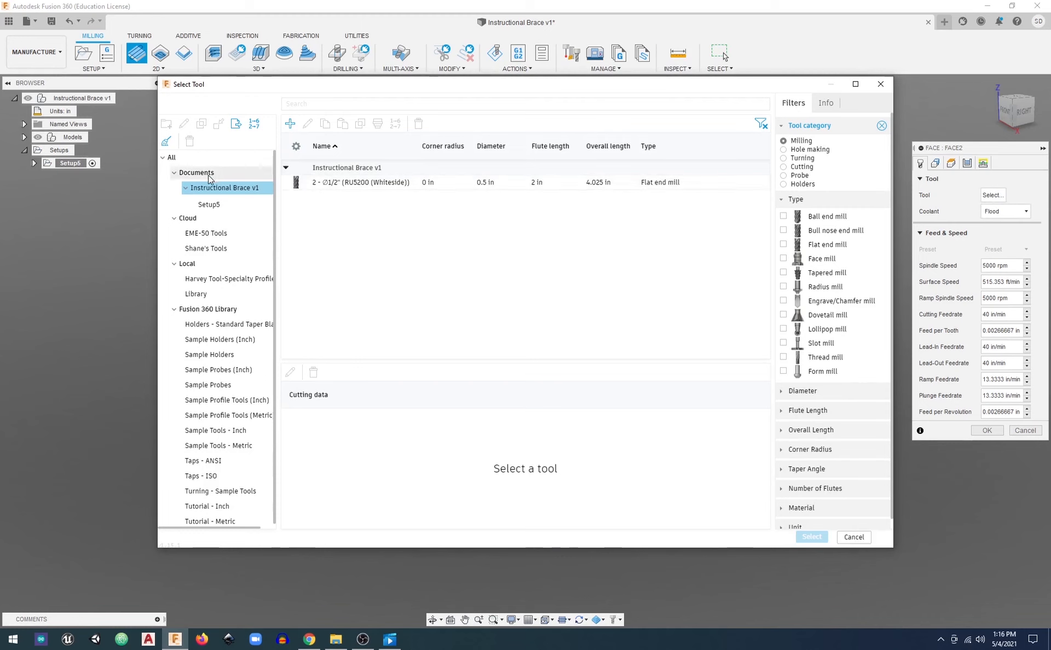
click(331, 185)
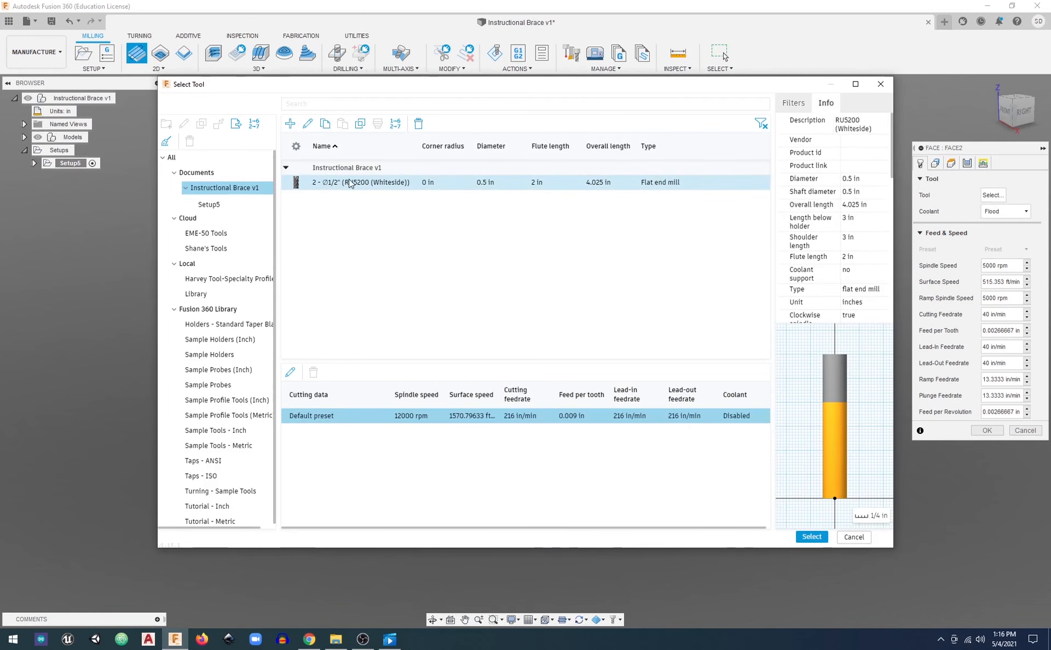
right_click(475, 642)
click(422, 294)
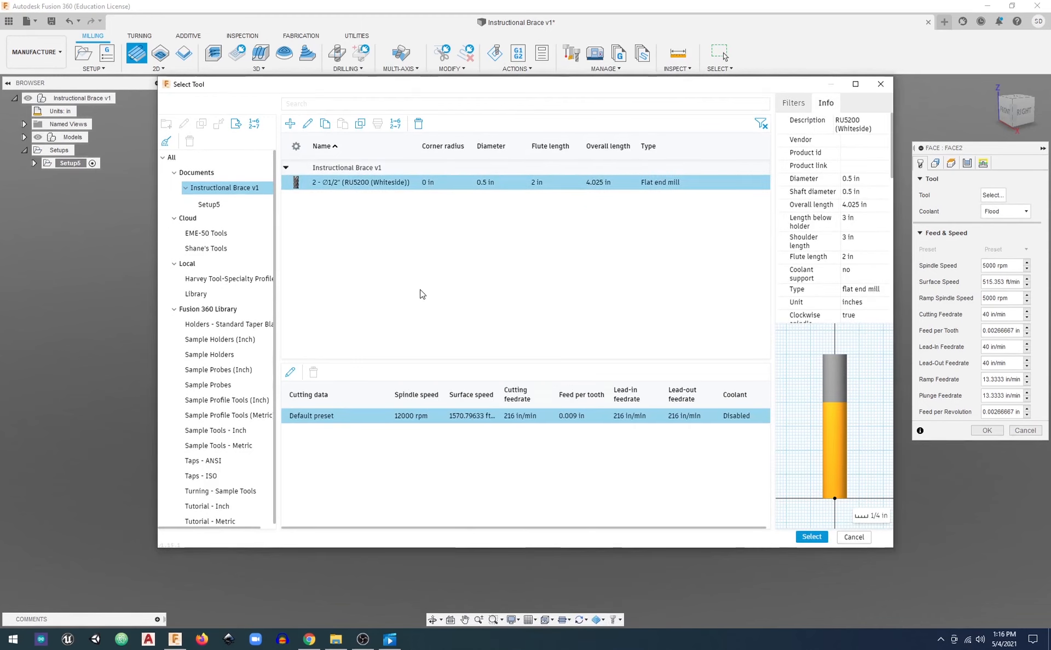
click(368, 188)
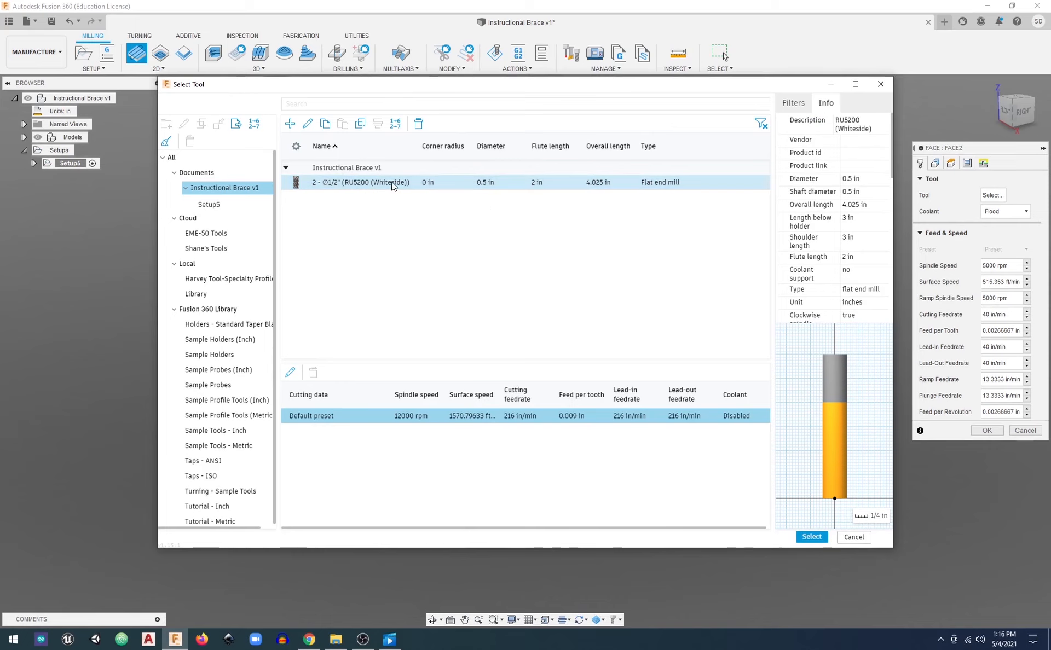
click(812, 537)
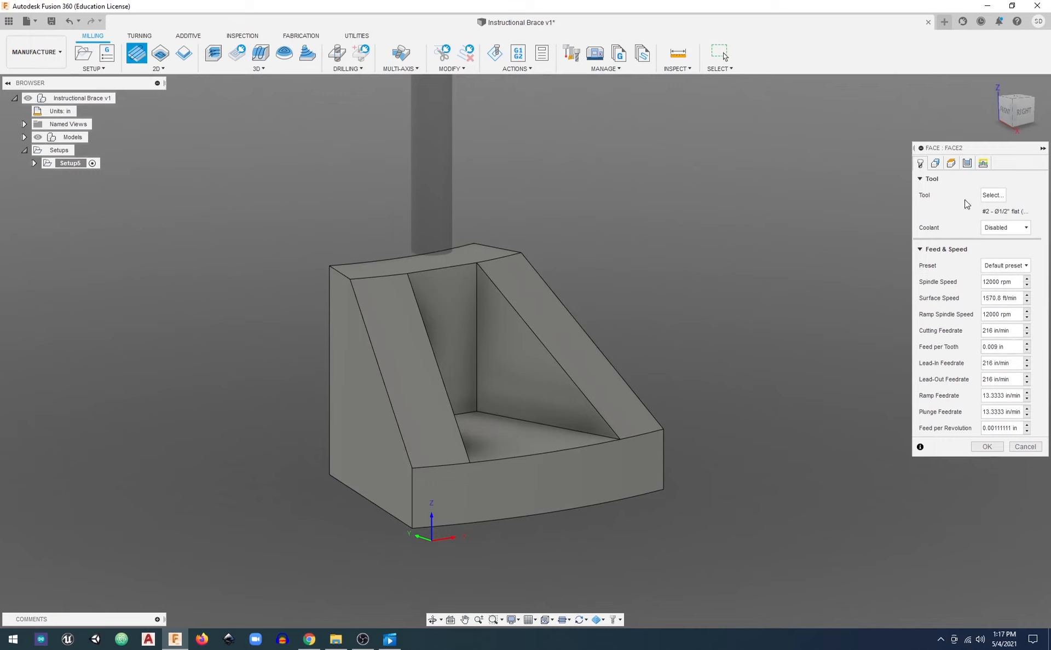
Examine the Face operation's stock contour and its clearance, retract, feed, top and bottom heights from the front and at an angle
click(936, 163)
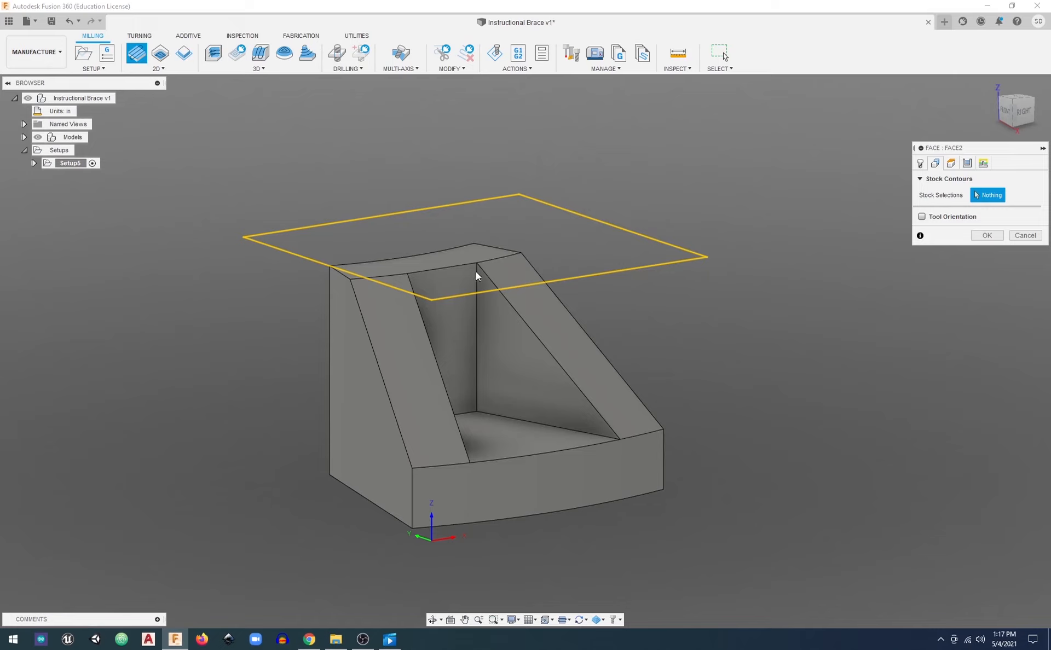
click(1004, 110)
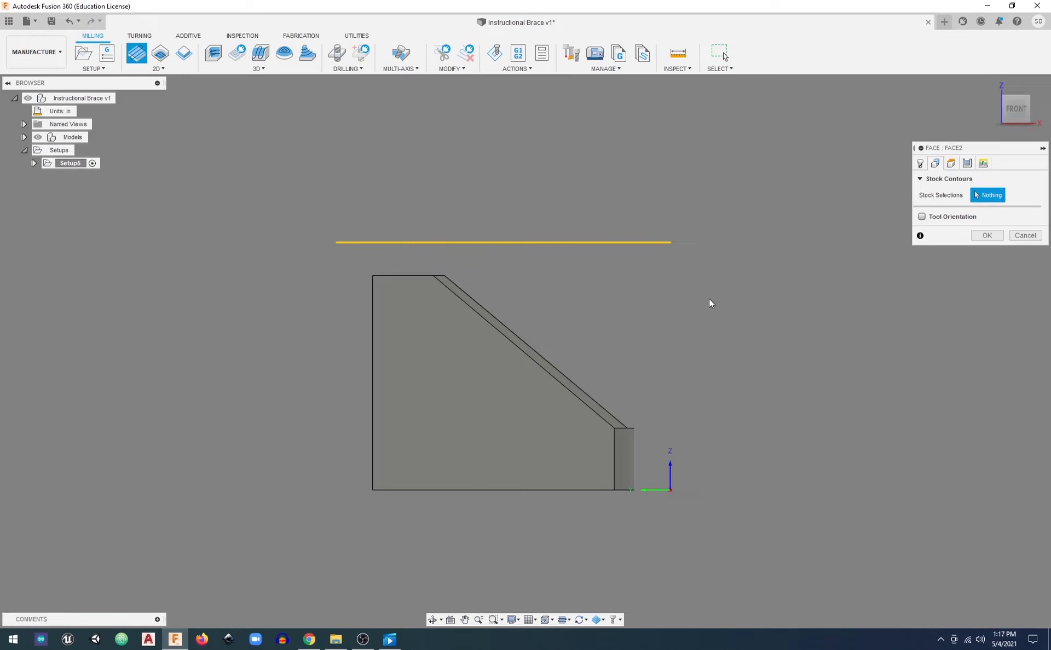
shift+middle_drag(625, 314, 603, 329)
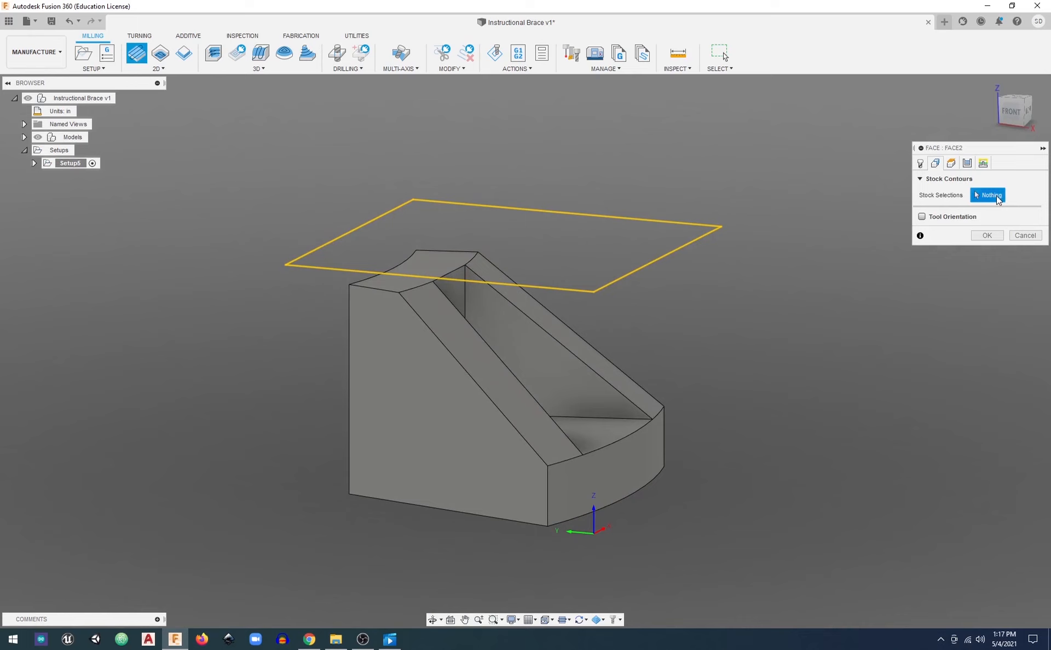
click(953, 167)
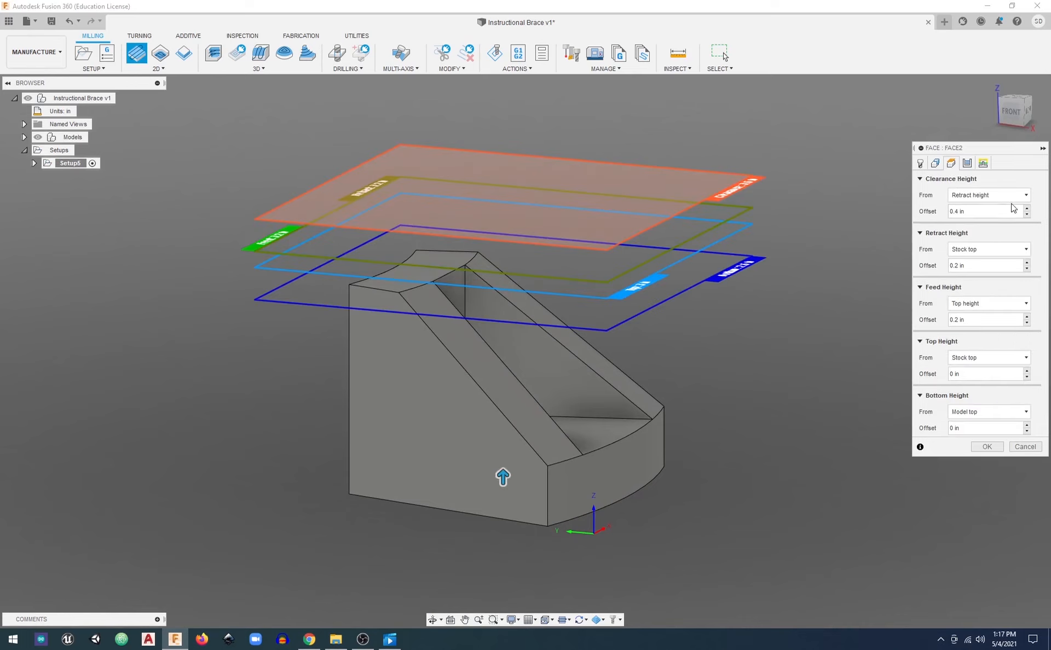
click(1011, 115)
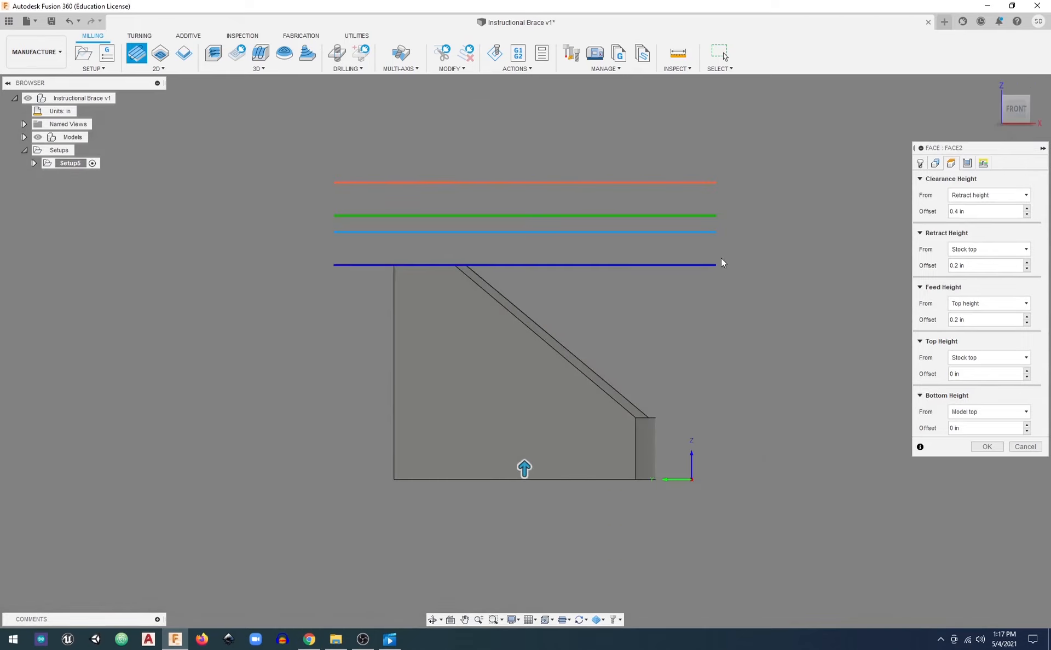
shift+middle_drag(669, 272, 652, 289)
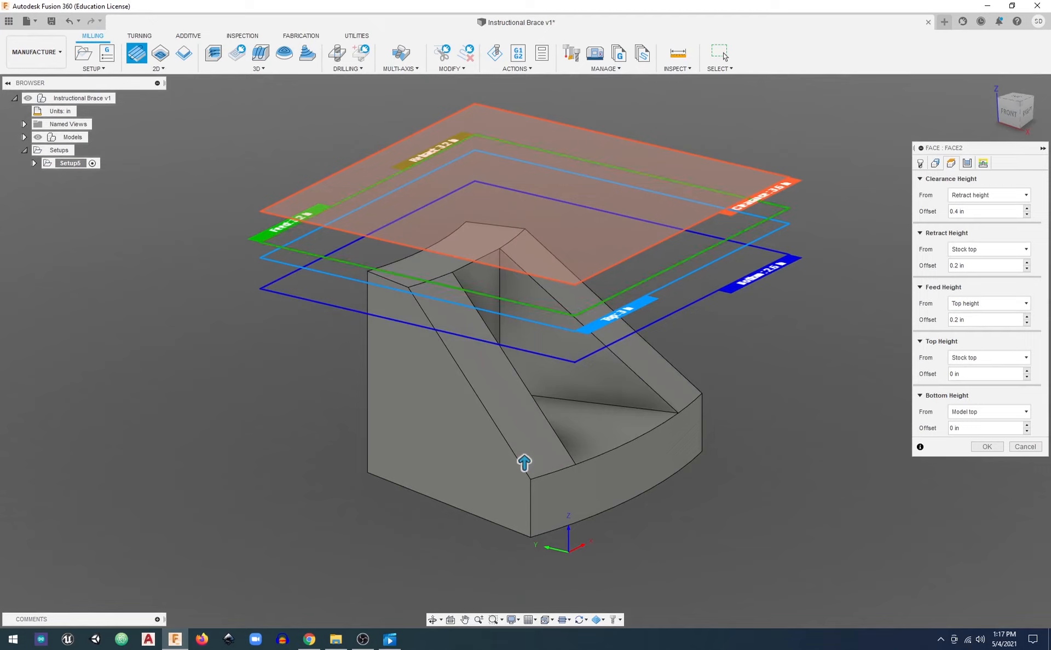
click(1010, 118)
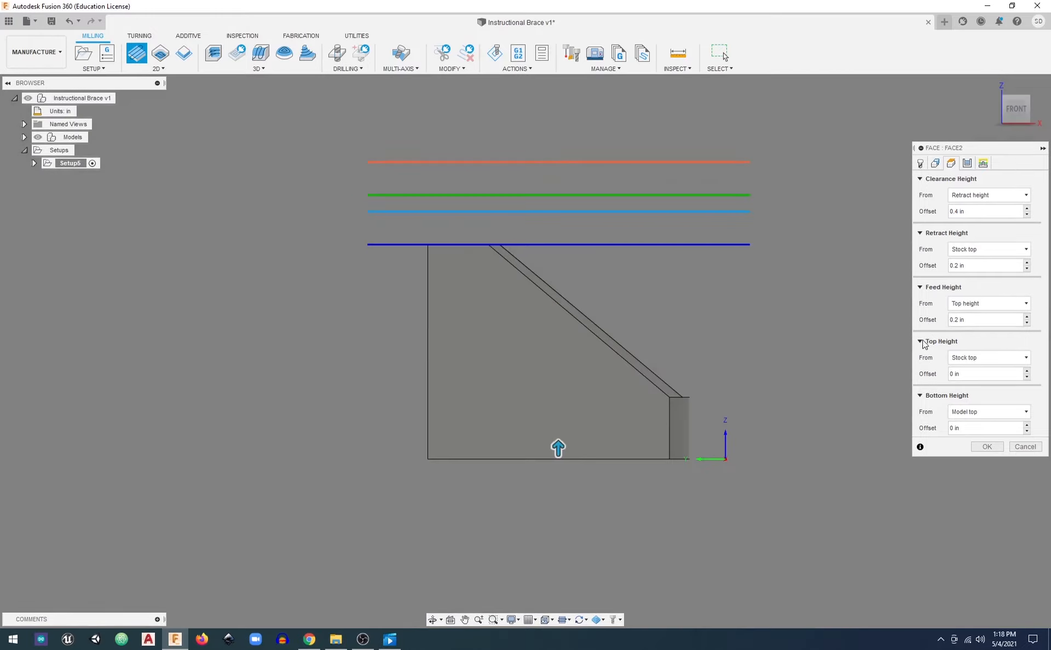
shift+middle_drag(844, 281, 794, 301)
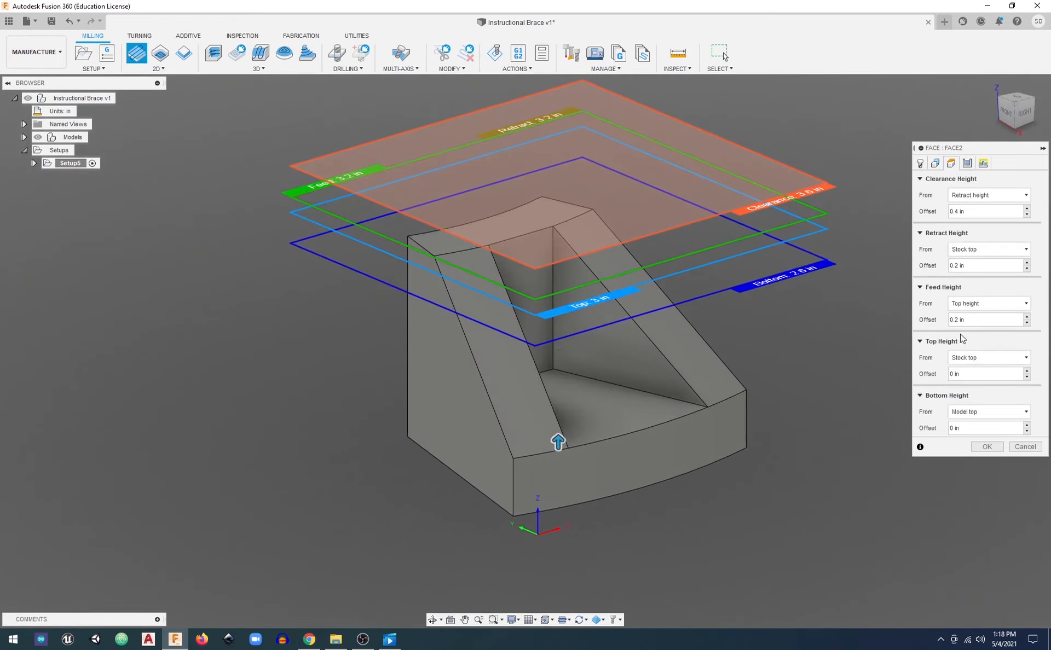
Review the Face operation's stepover and linking settings, and enable Multiple Depths for its passes
click(966, 164)
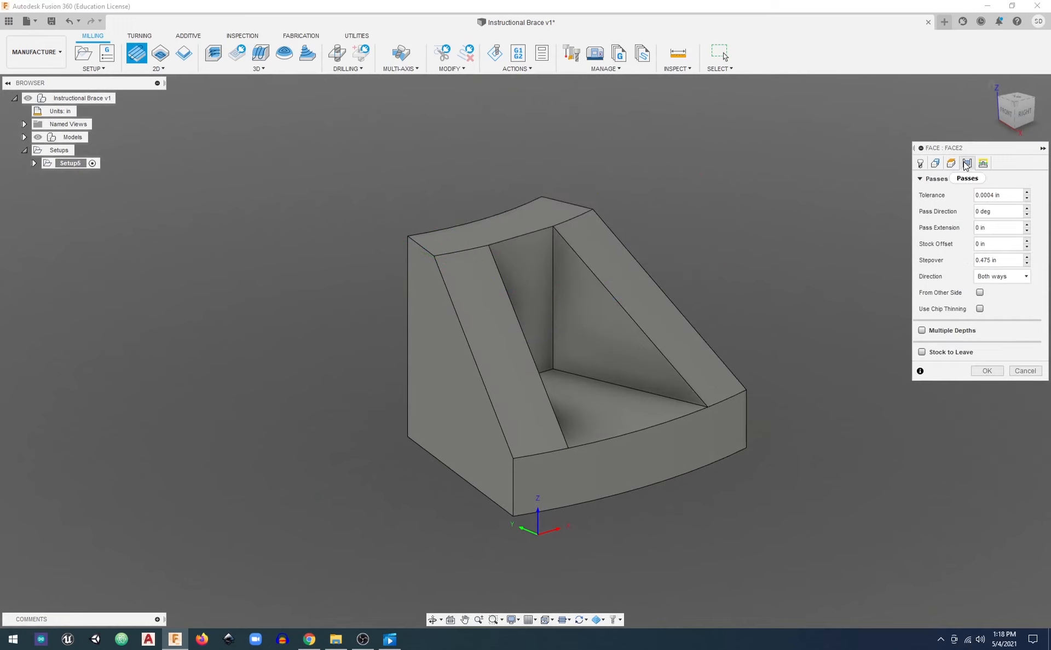
right_click(1012, 262)
click(1020, 259)
click(983, 163)
click(967, 164)
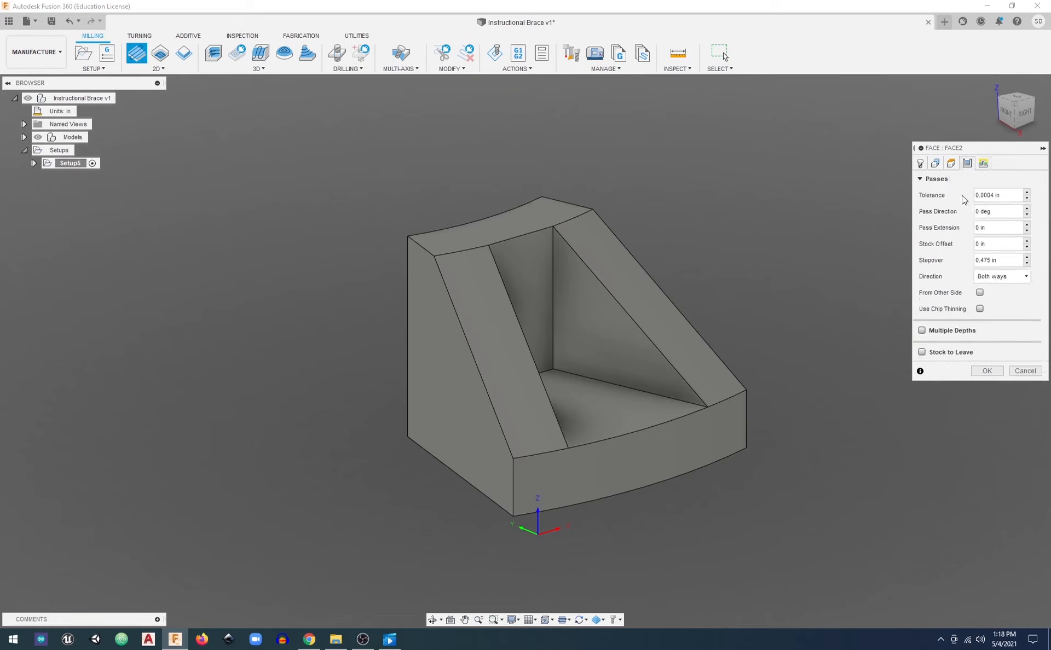
click(922, 330)
Replace the Face operation's maximum stepdown with a multiplication expression starting with .8
middle_drag(750, 260, 727, 285)
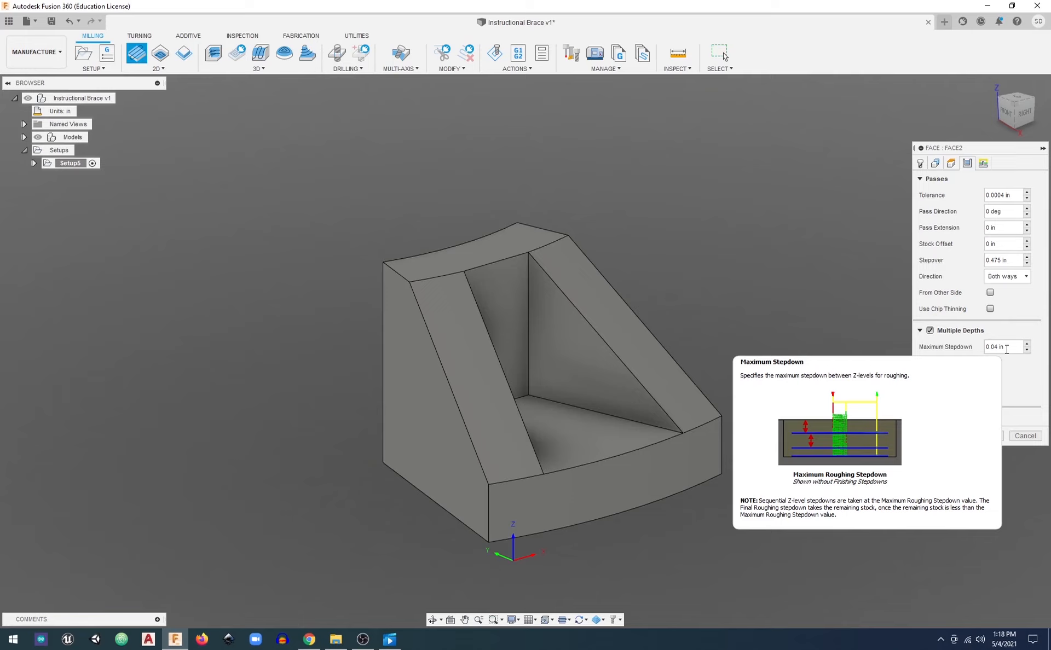
drag(1014, 346, 946, 329)
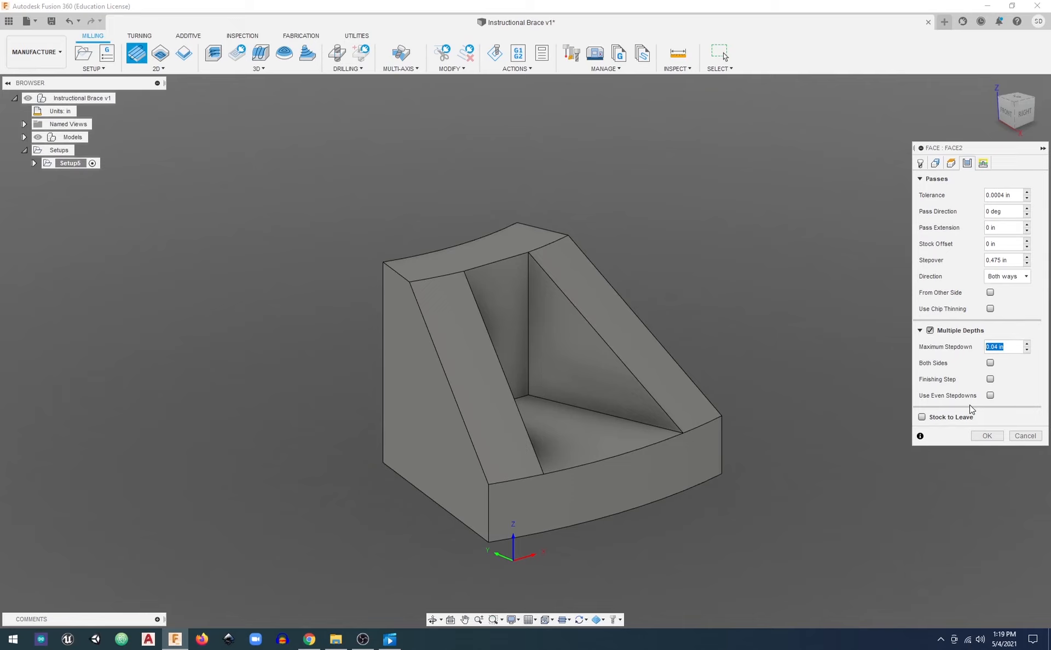
key(BackSpace)
text(.8)
text(5*)
click(996, 346)
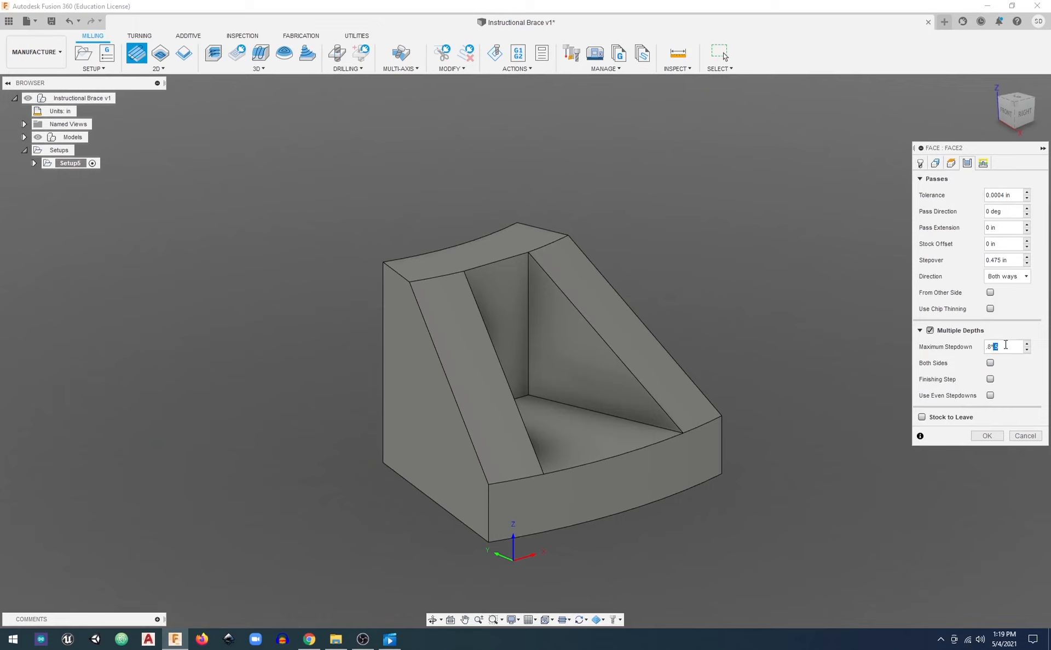
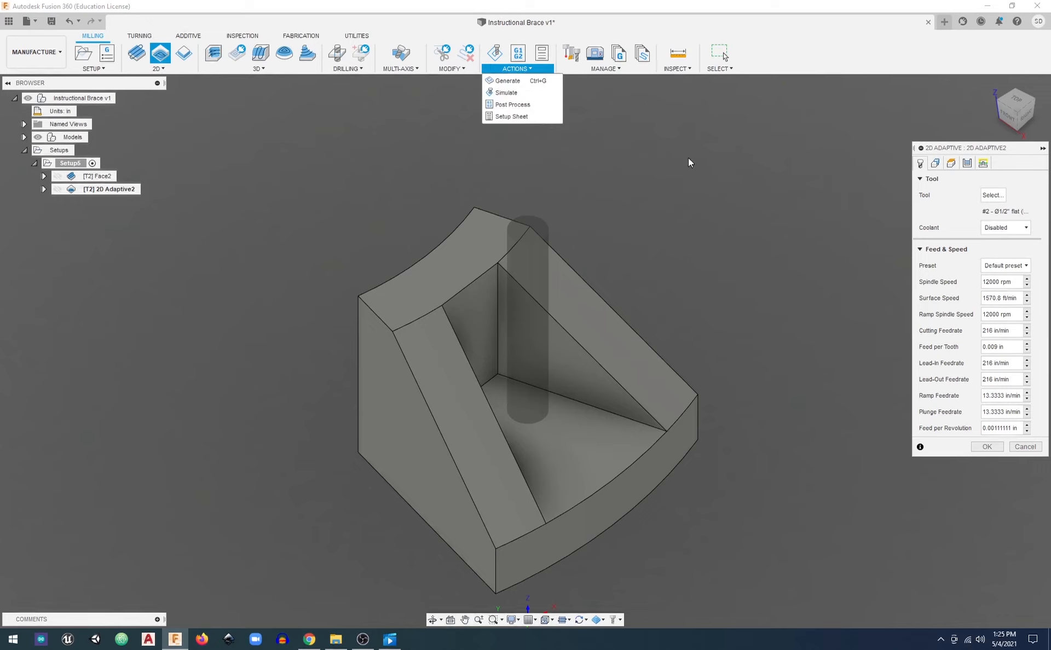
Select the outer contour at the base of the brace as the 2D Adaptive operation's pocket chain
click(944, 146)
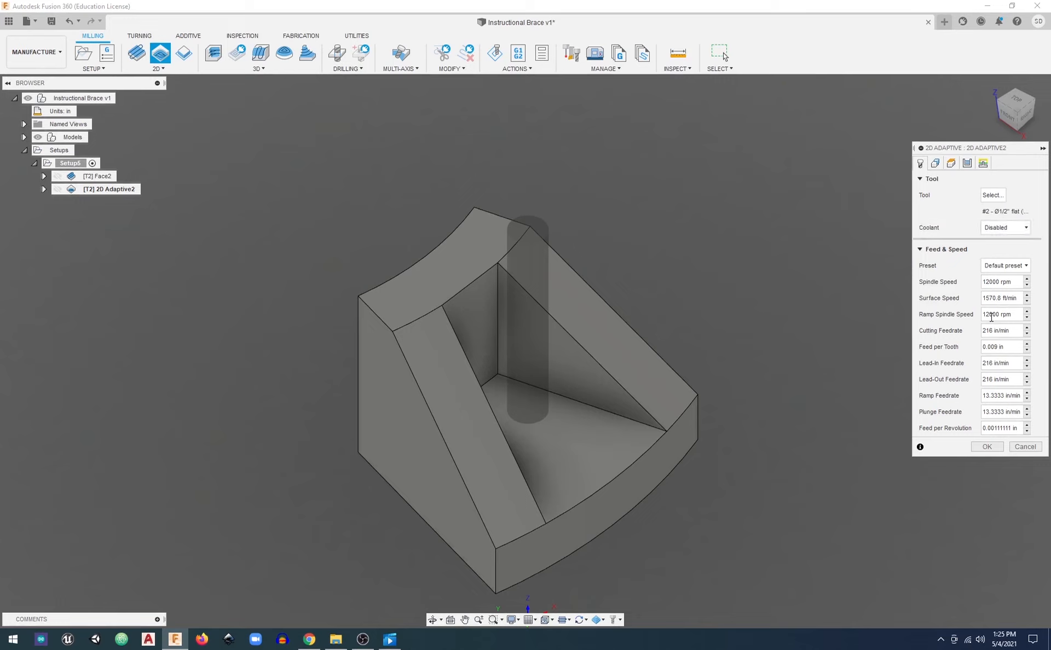
click(936, 163)
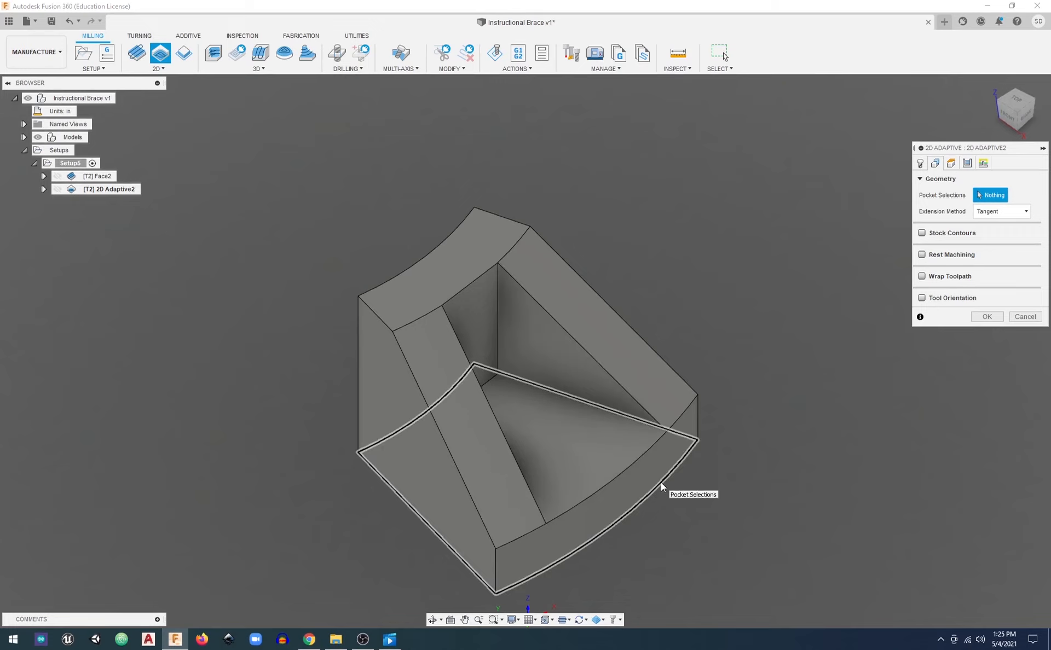
click(1016, 100)
shift+middle_drag(566, 382, 507, 236)
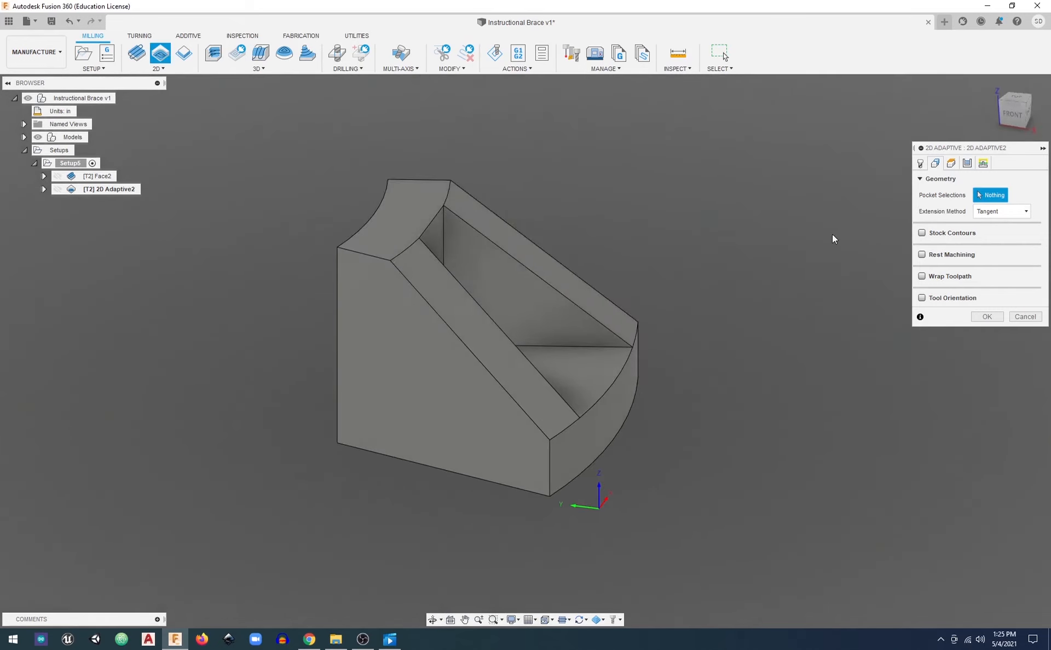
shift+middle_drag(739, 364, 708, 386)
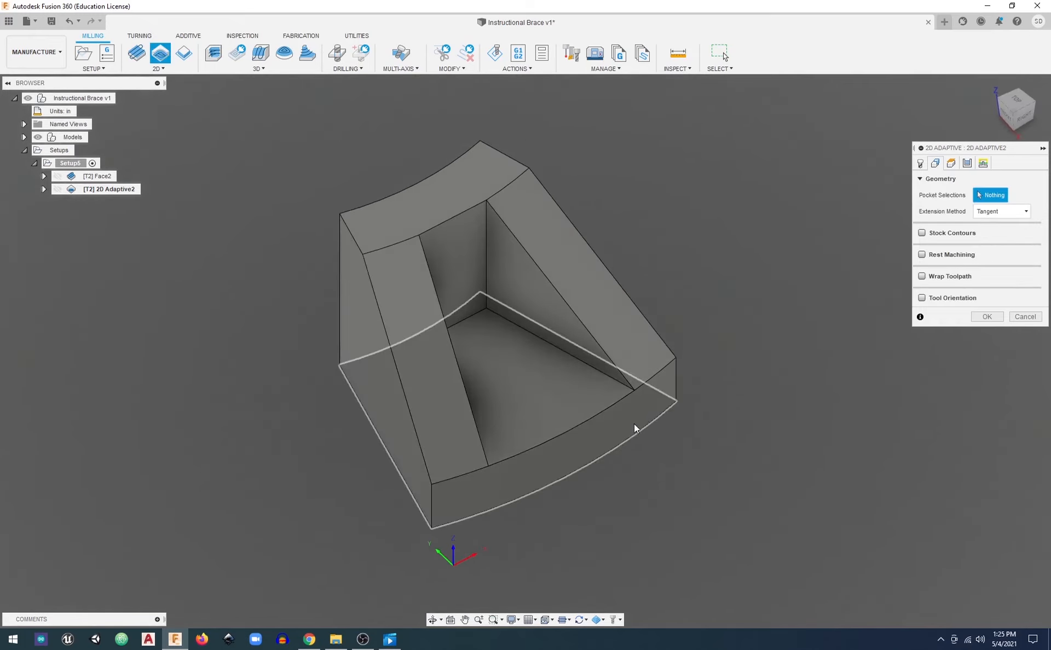
click(587, 467)
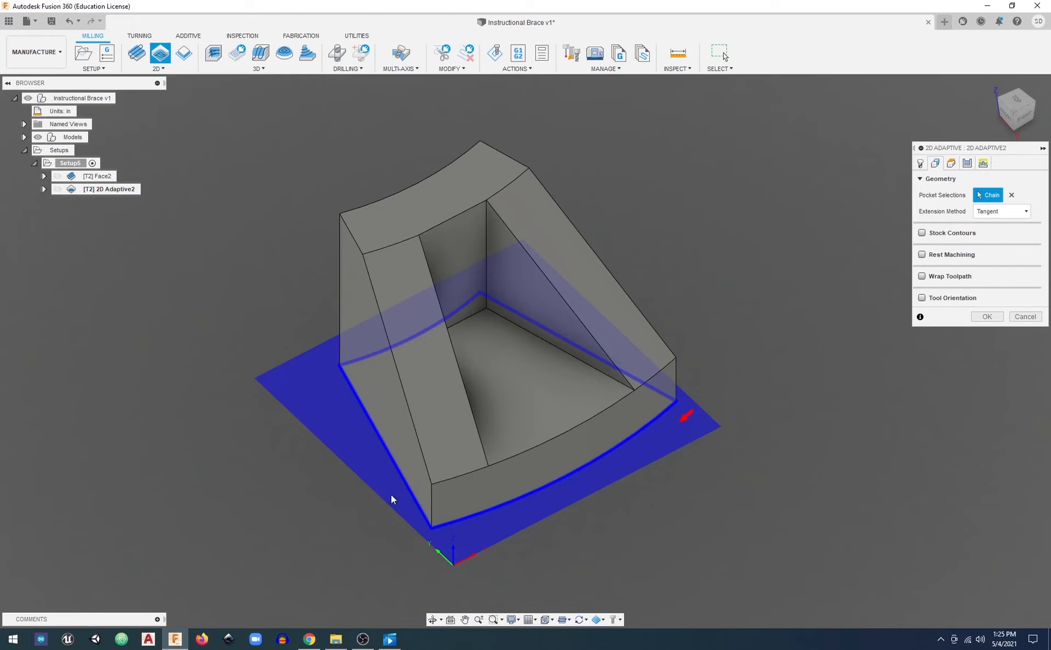
Try reversing the outer base chain so its machining area lies inside the brace, and switch it back to the outside
shift+middle_drag(662, 391, 615, 431)
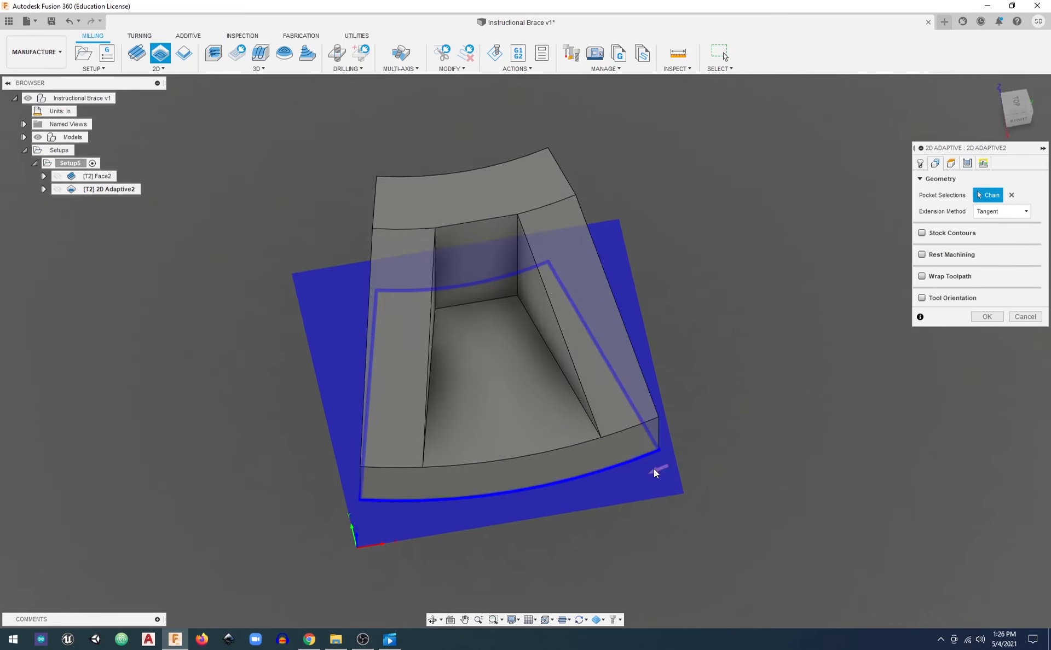
click(662, 471)
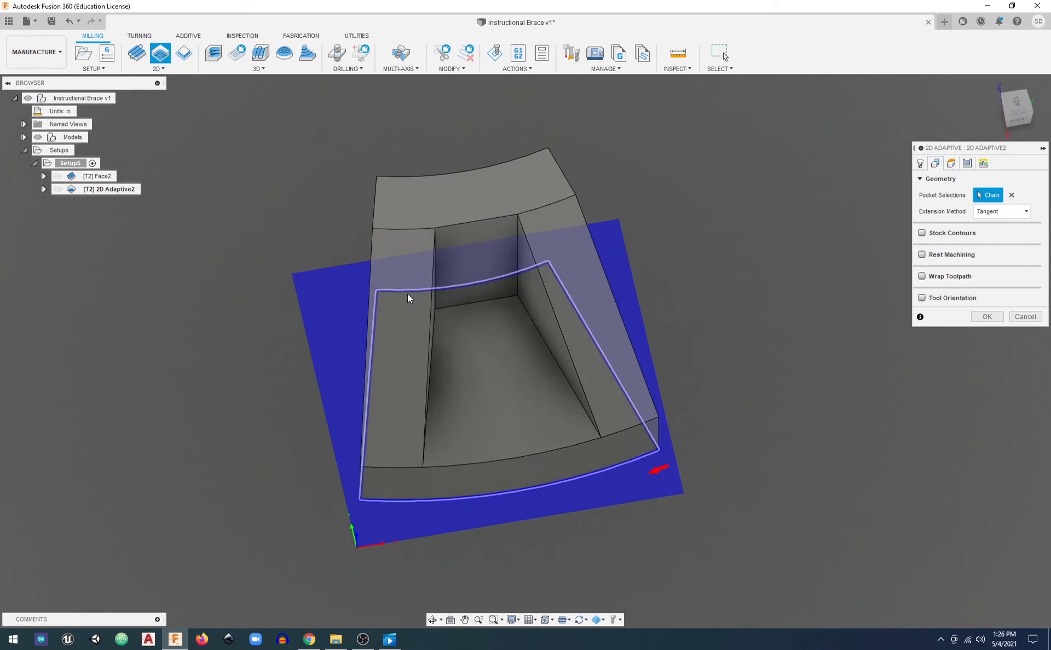
click(658, 469)
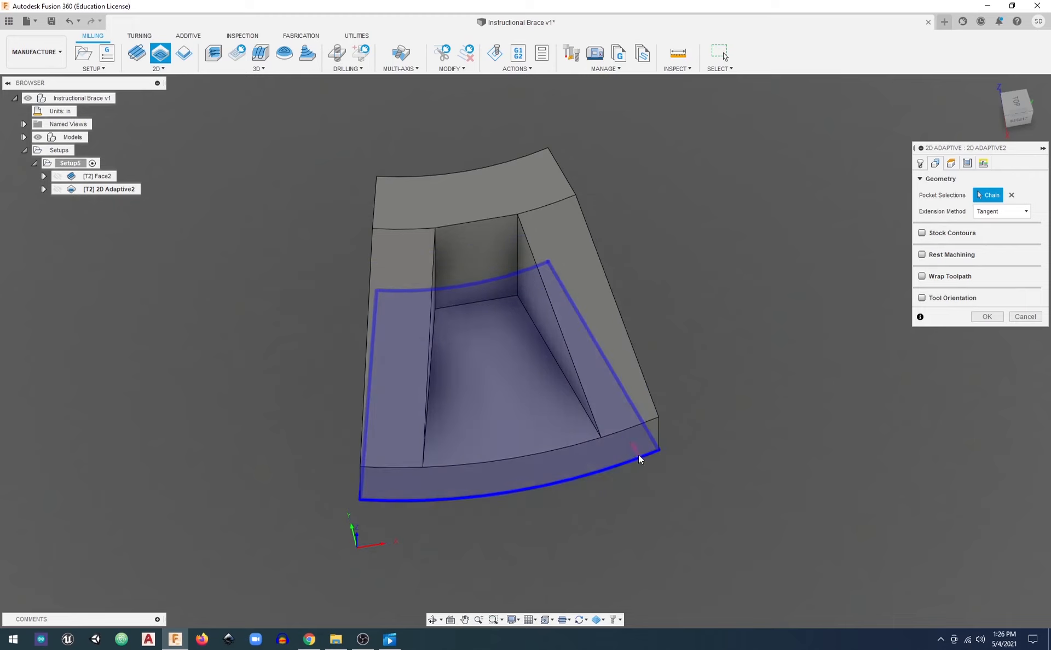
click(639, 458)
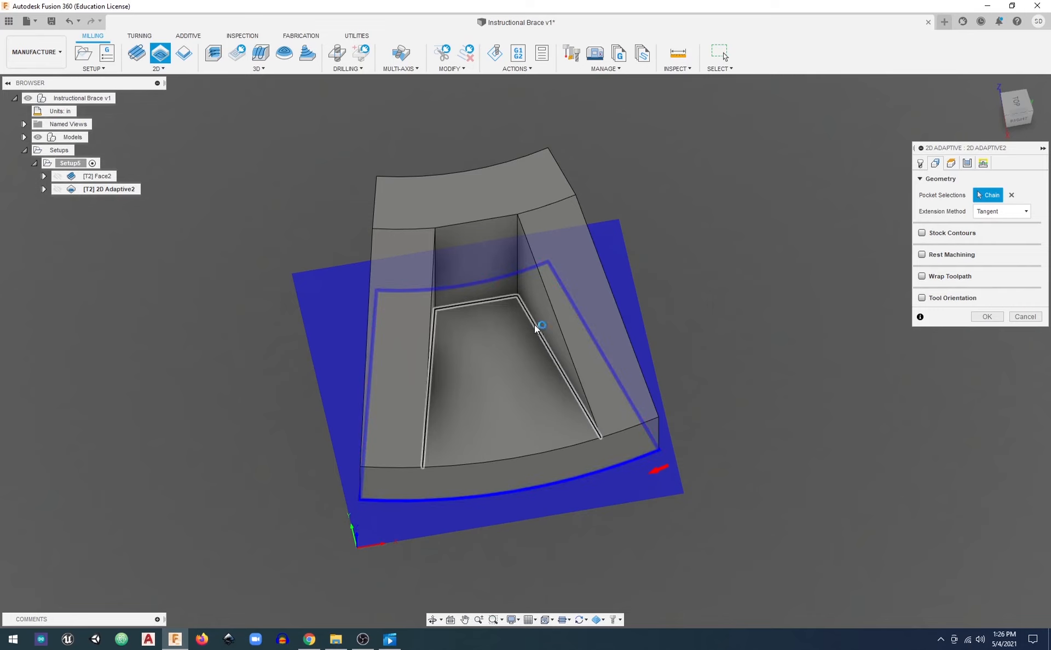
Add the edges of the inner pocket floor as a second pocket chain
click(485, 301)
shift+middle_drag(651, 482, 614, 502)
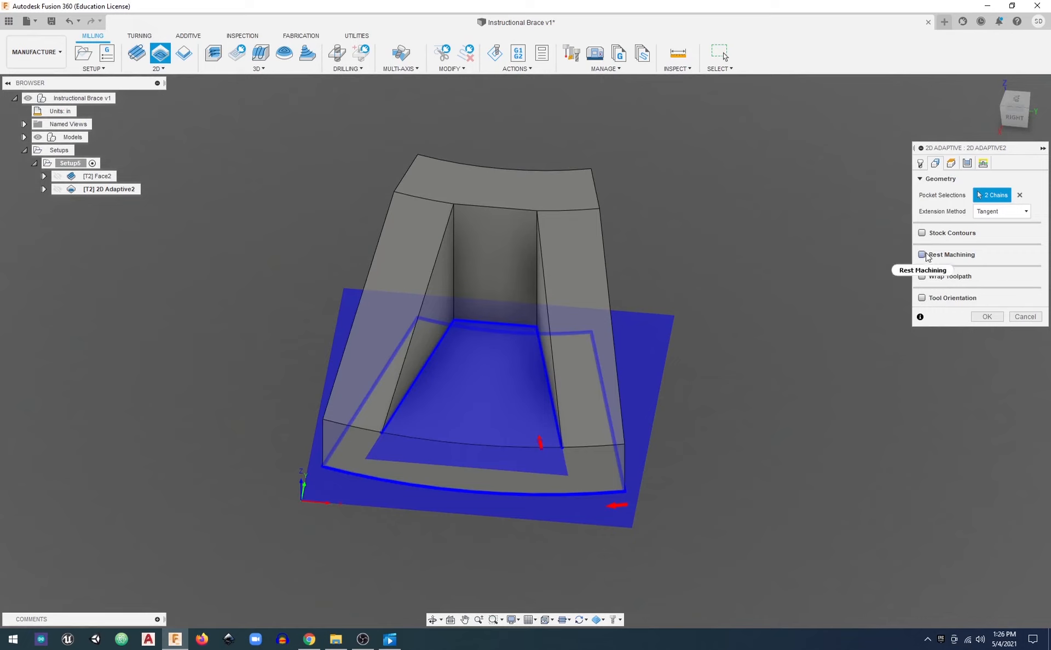
mouse_move(925, 259)
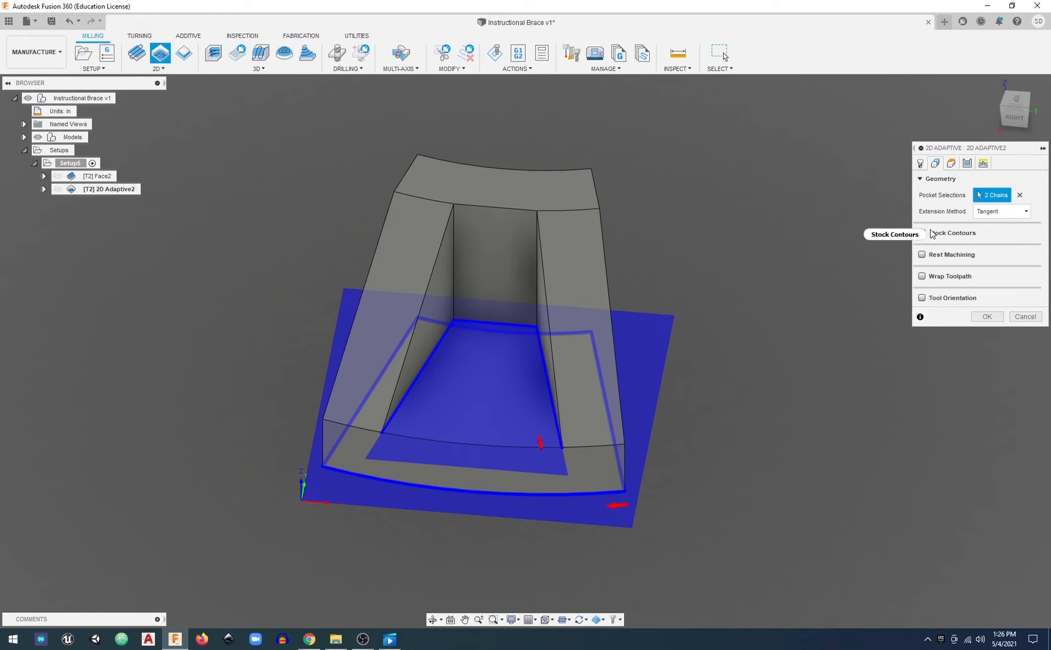
Examine the 2D Adaptive operation's clearance, retract, top and bottom heights against the brace from the side
click(951, 164)
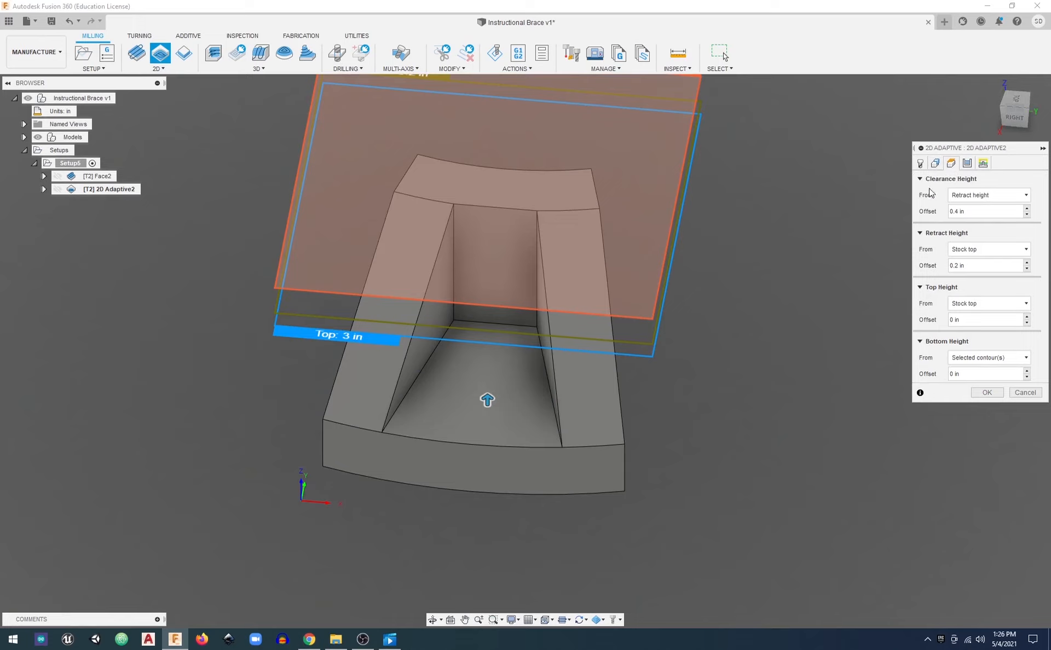
scroll(732, 262, down, 2)
shift+middle_drag(732, 262, 819, 242)
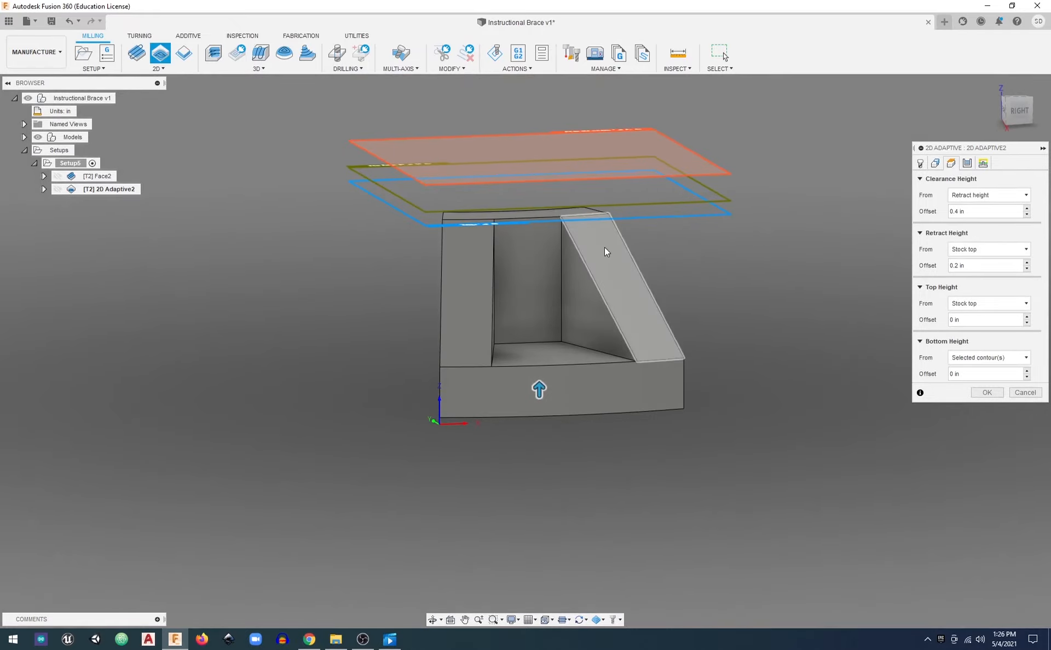
shift+middle_drag(604, 248, 652, 252)
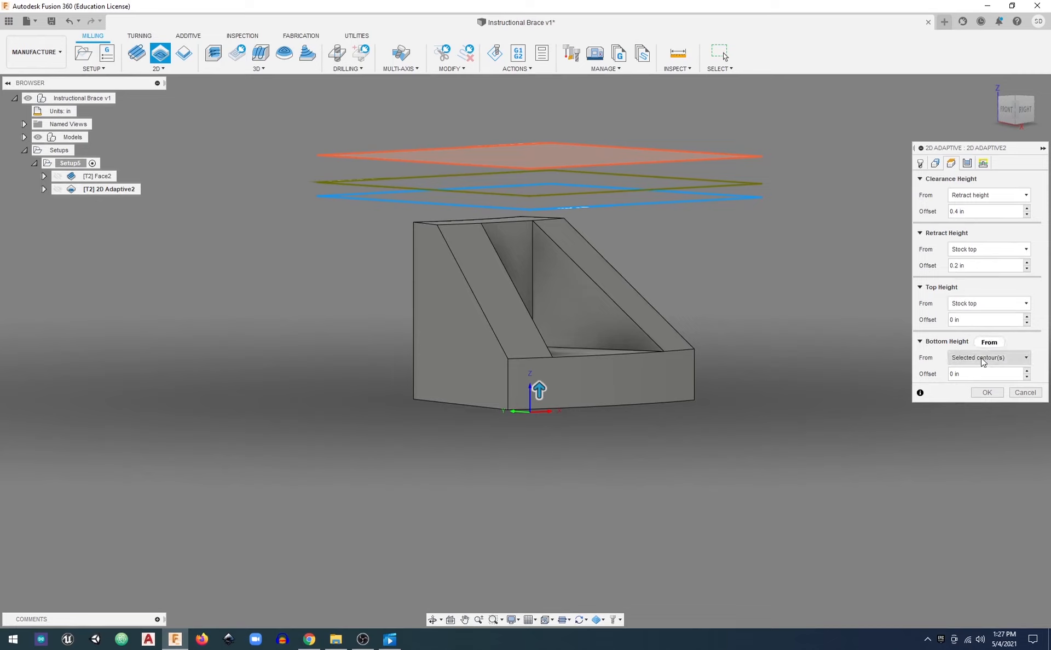
mouse_move(980, 363)
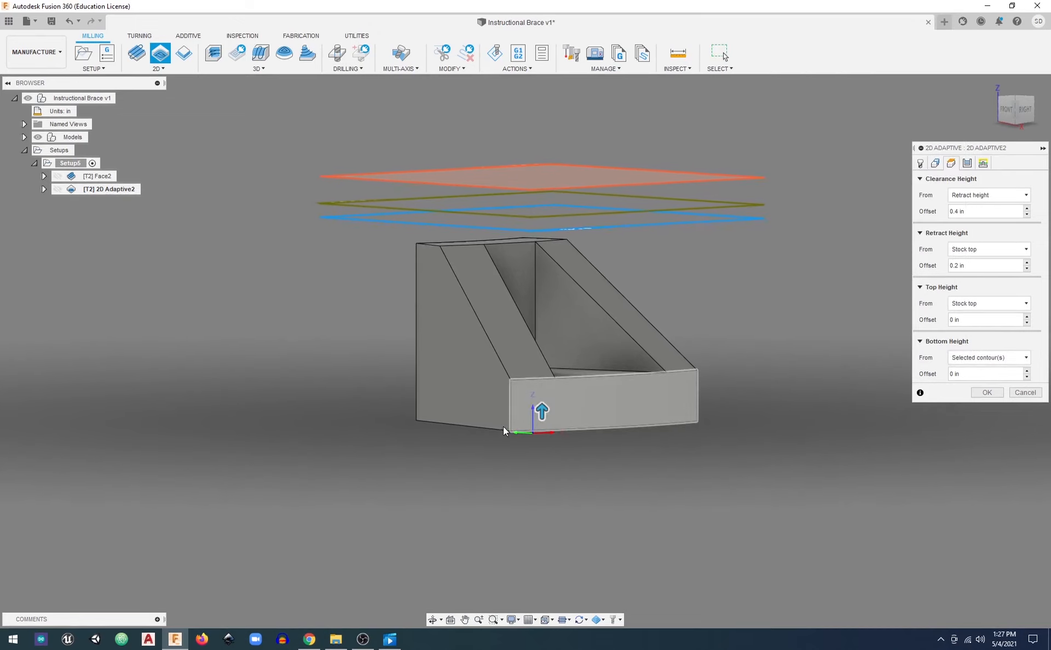
scroll(484, 429, up, 3)
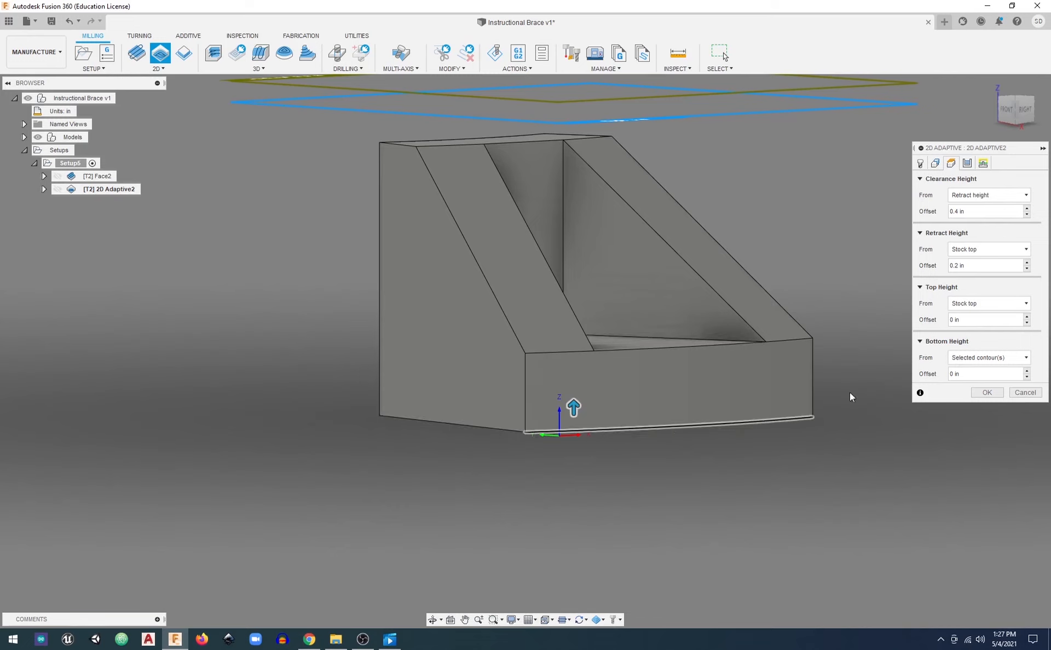
Try Stock bottom as the bottom height reference and return it to Selected contour(s)
click(981, 359)
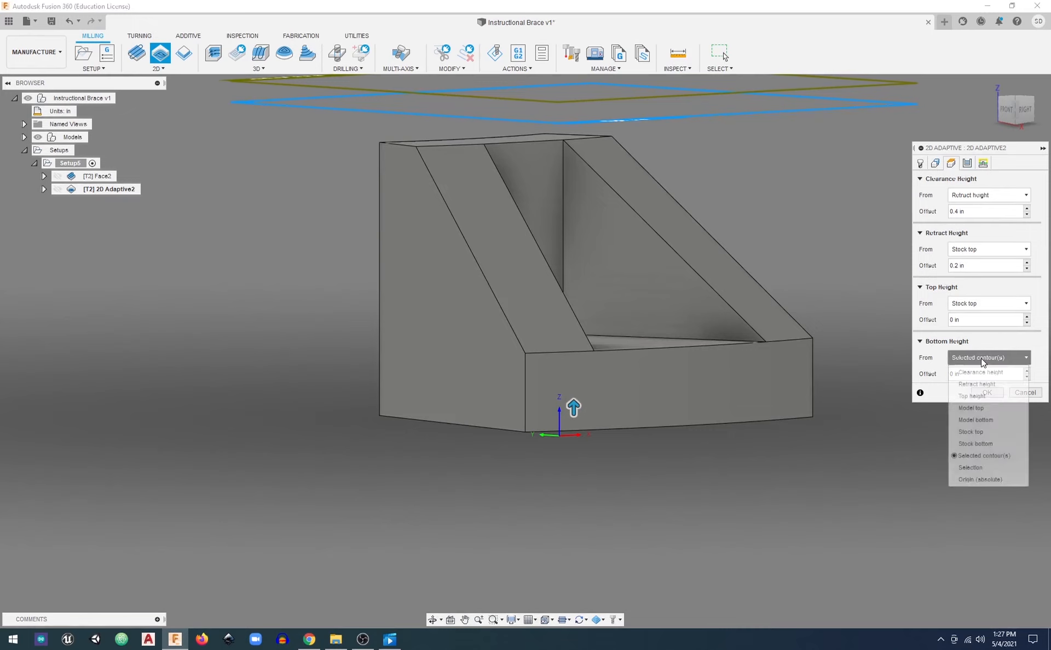
click(978, 445)
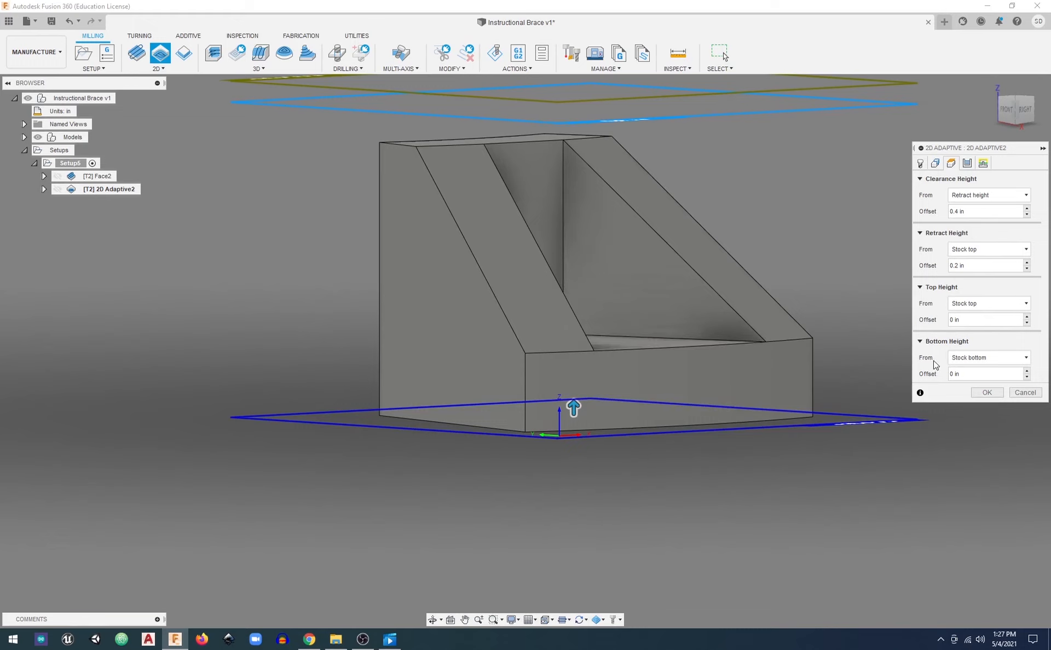
click(975, 357)
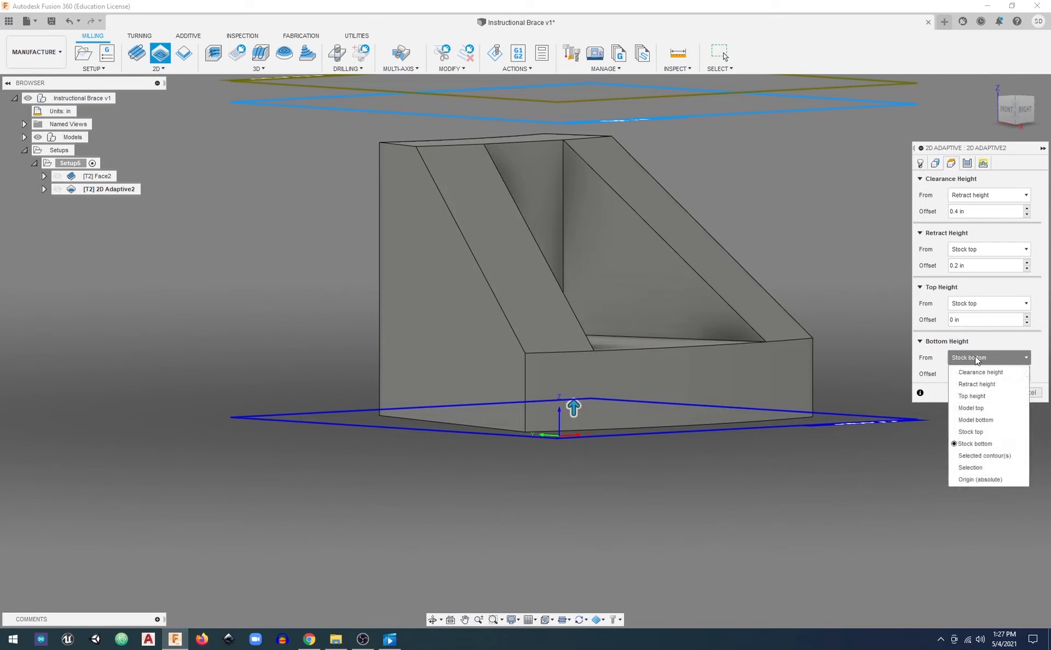
click(984, 456)
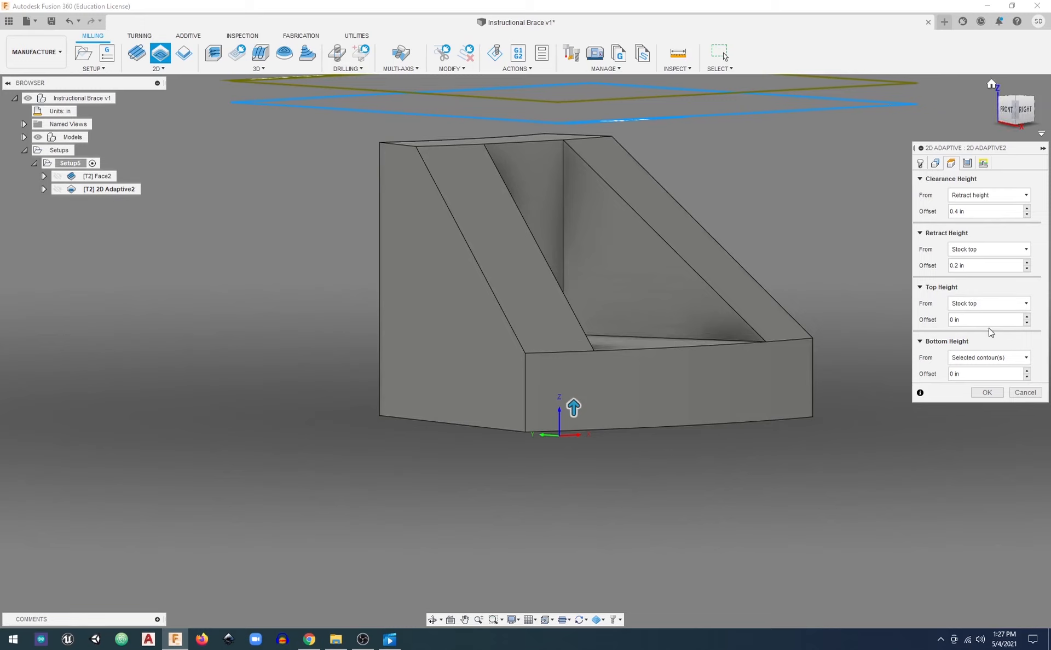
Enable Multiple Depths for the 2D Adaptive operation's passes
click(971, 163)
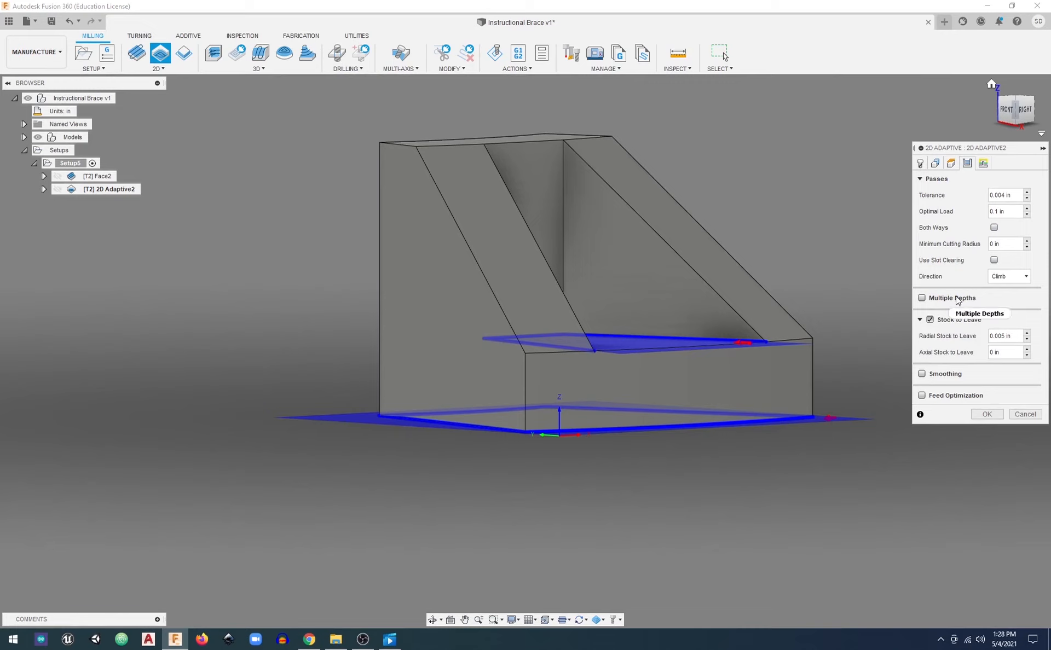
mouse_move(923, 303)
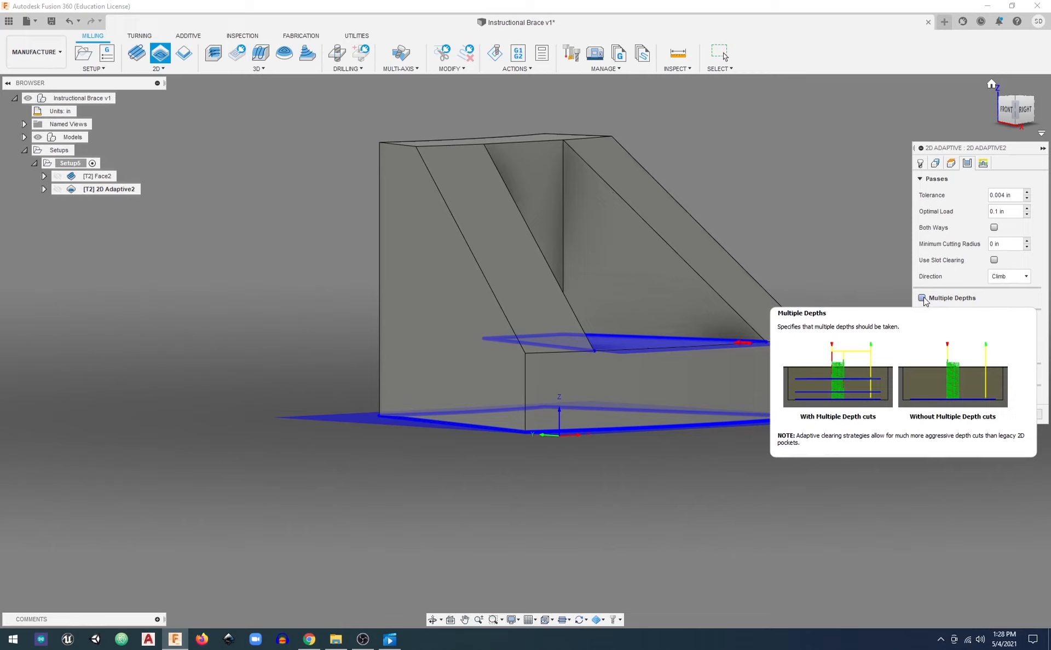
click(923, 299)
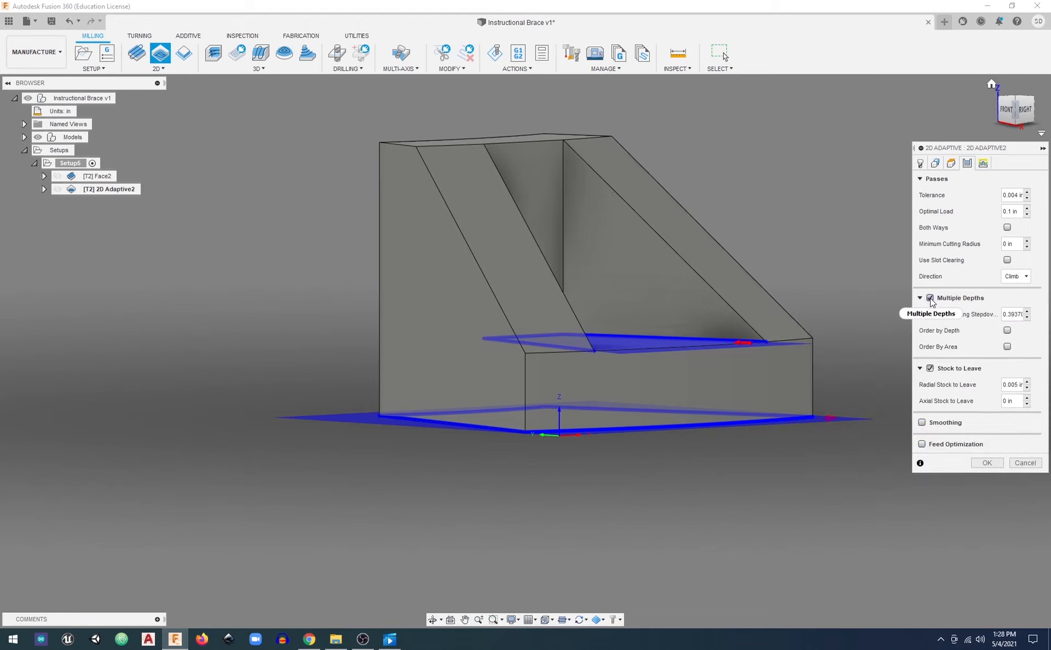
mouse_move(933, 303)
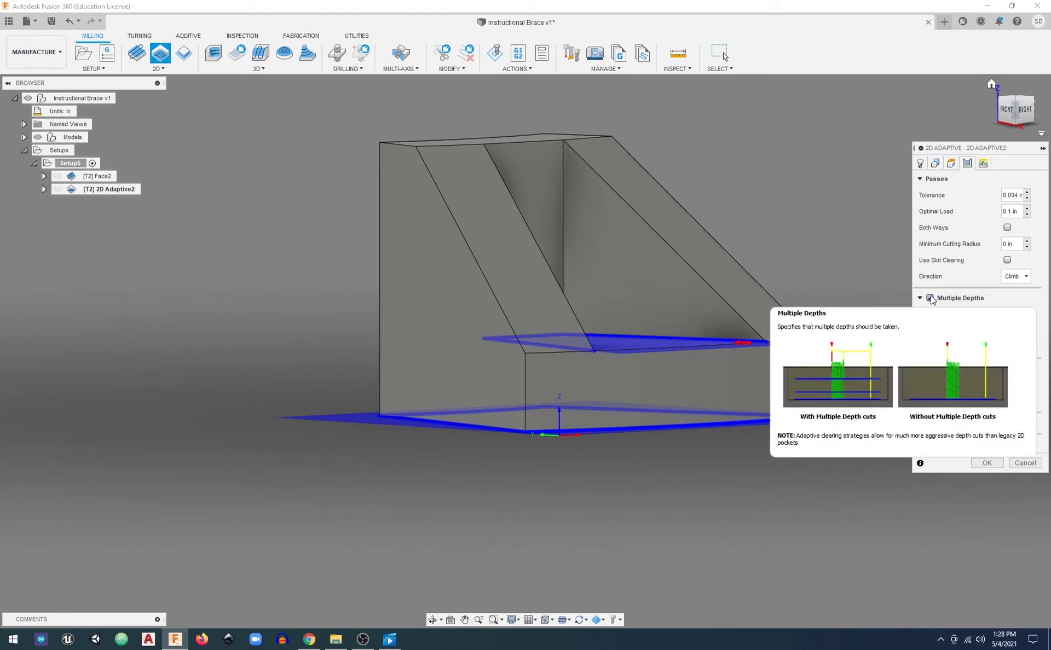
mouse_move(1017, 284)
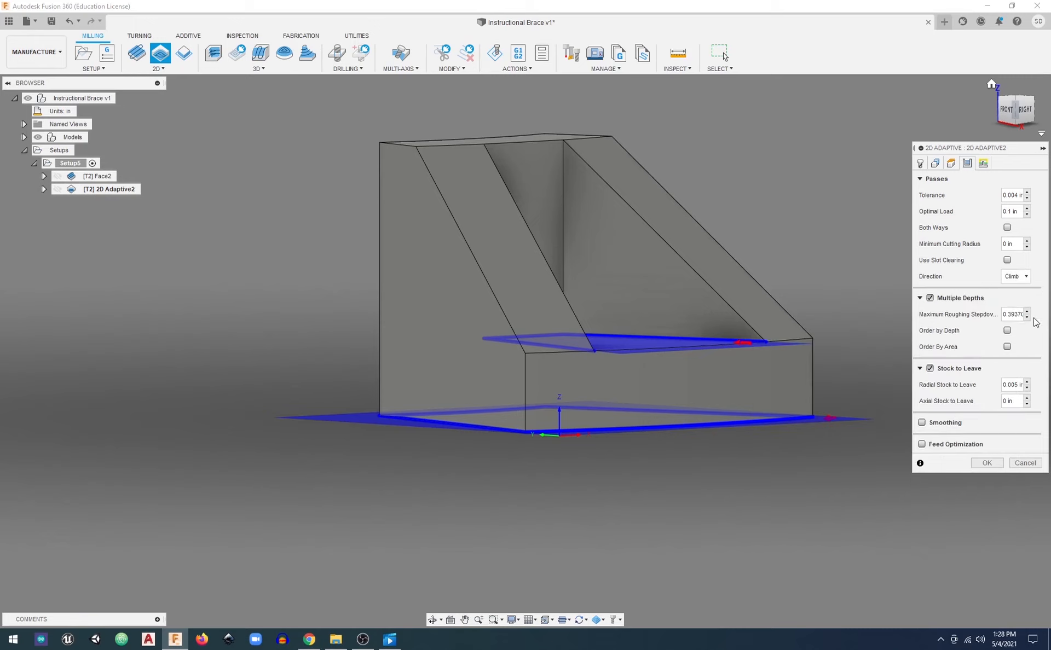
Set the maximum roughing stepdown to .8*tool_diameter and save it as the user default
click(1019, 316)
mouse_move(1011, 317)
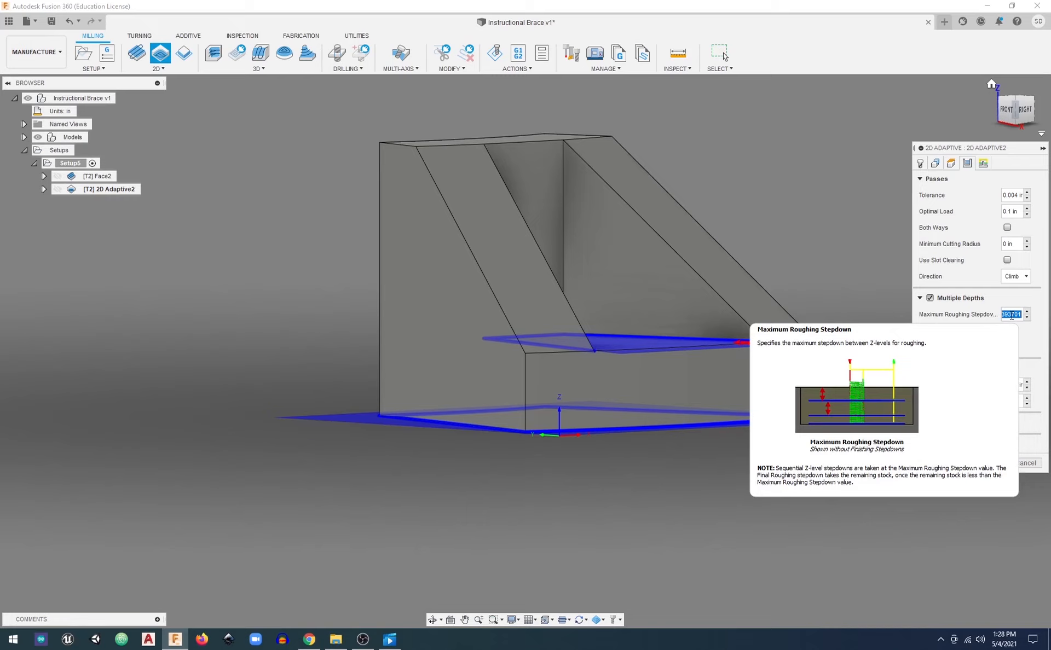
text(0.1)
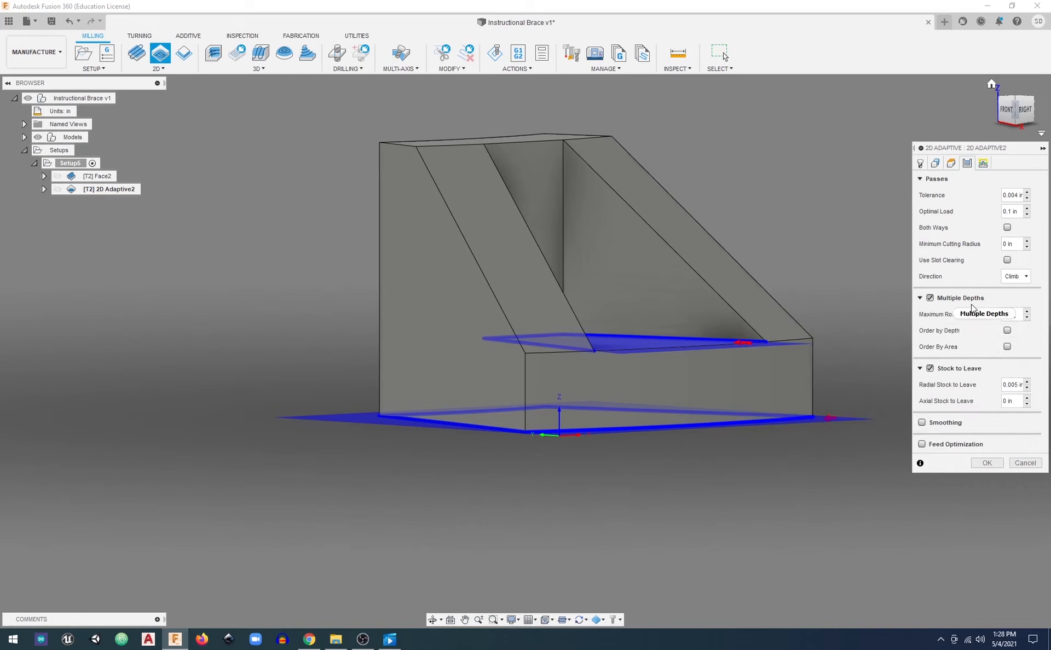
mouse_move(973, 308)
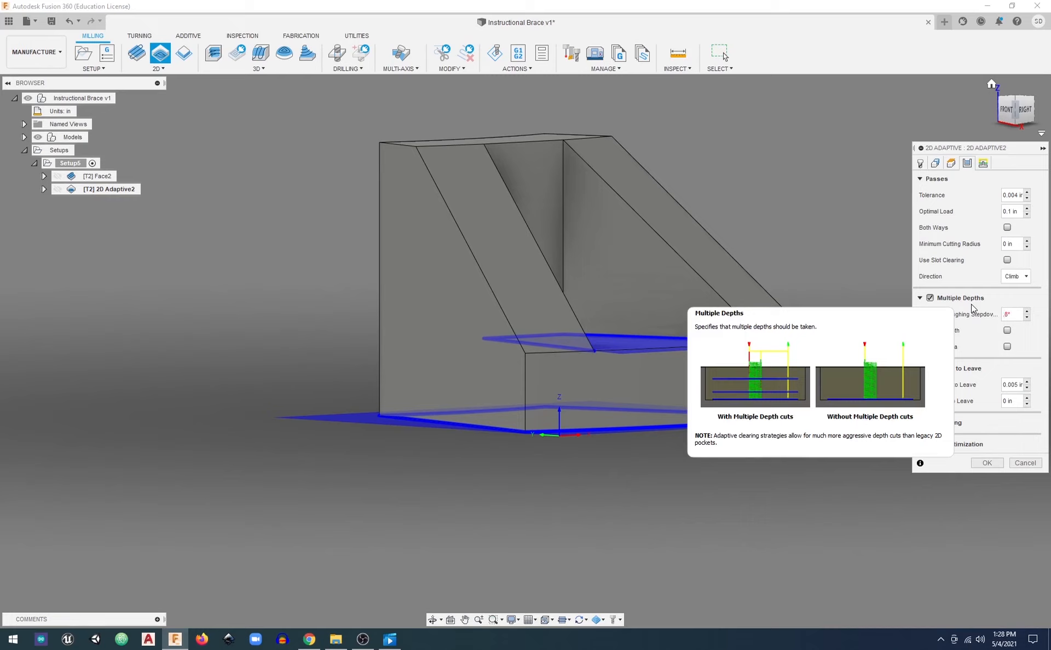
text(too)
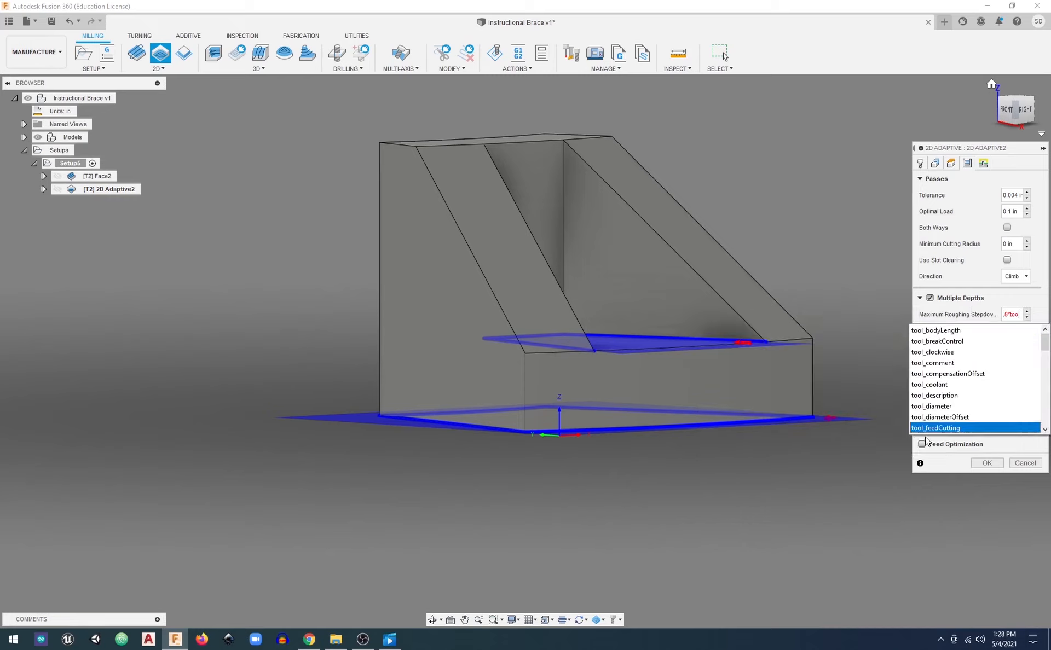
click(931, 406)
right_click(1013, 315)
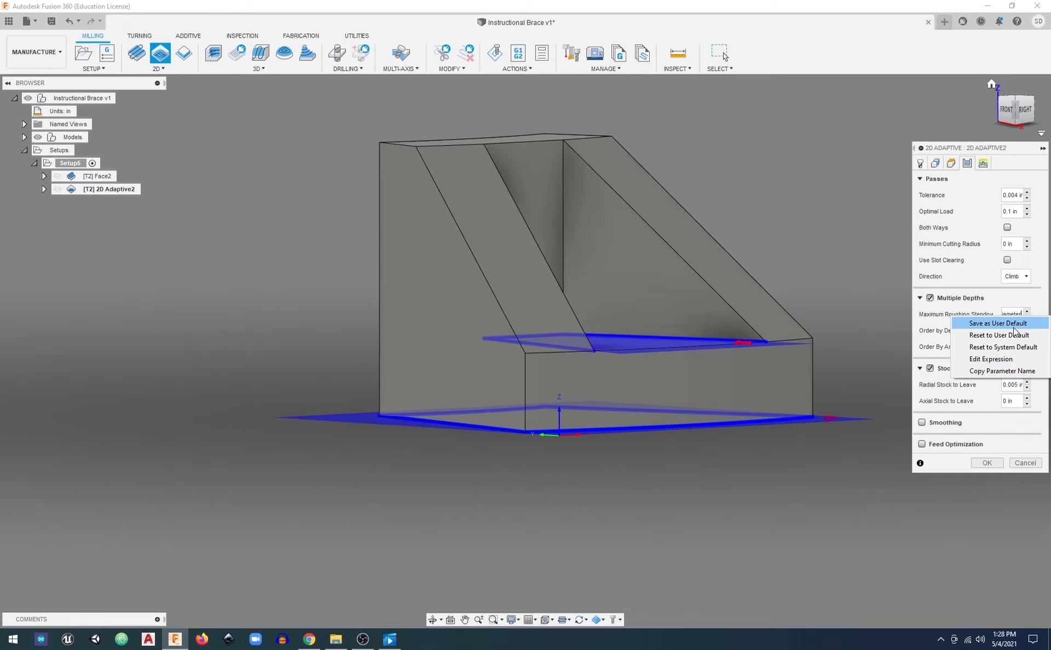
click(1011, 323)
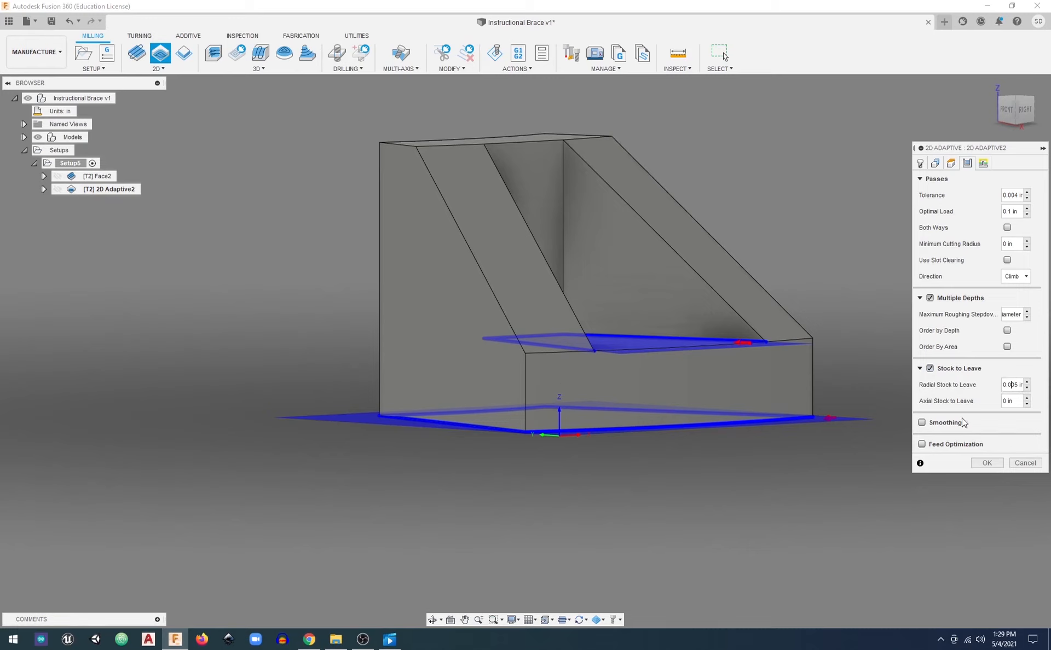
Examine the outer and pocket contours from several angles and open the axial stock to leave for editing
shift+middle_drag(646, 383, 546, 439)
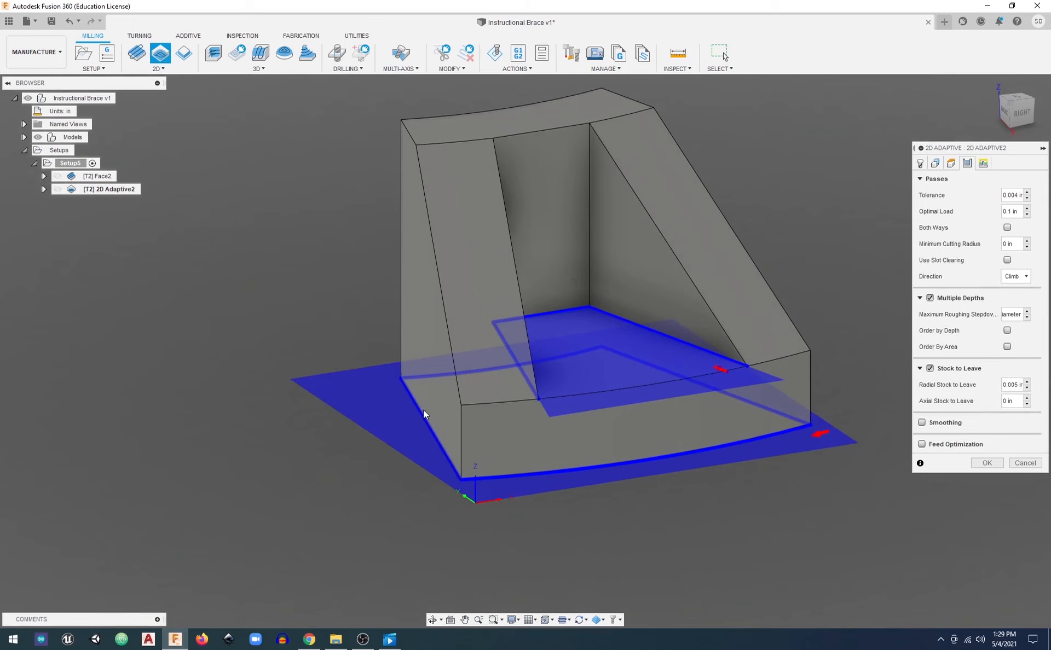
right_click(427, 365)
click(348, 236)
shift+middle_drag(721, 283, 752, 292)
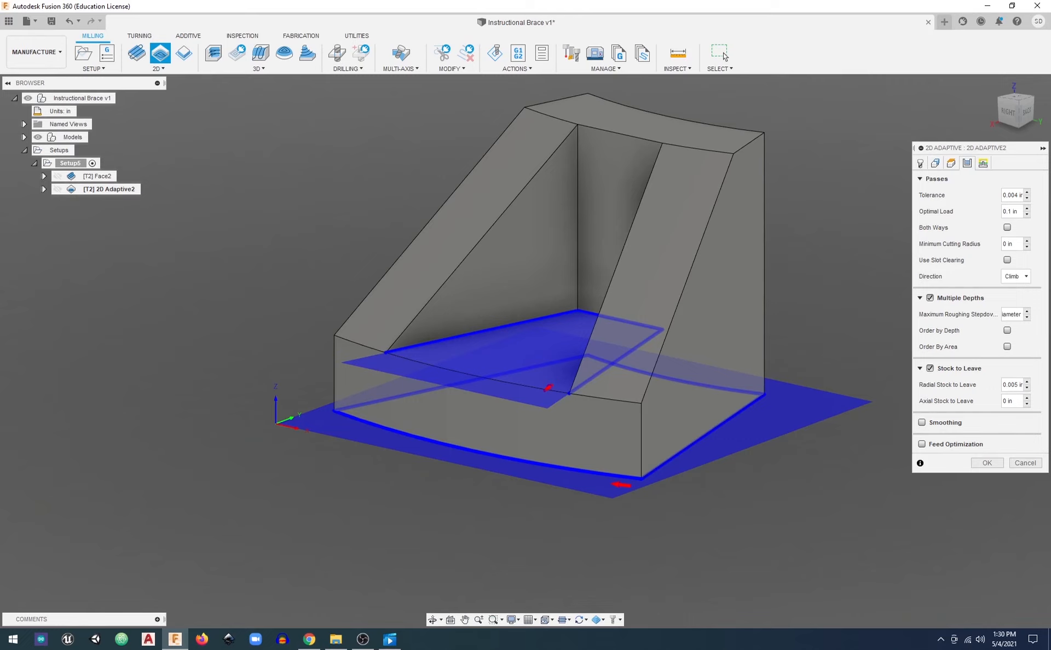
click(1010, 401)
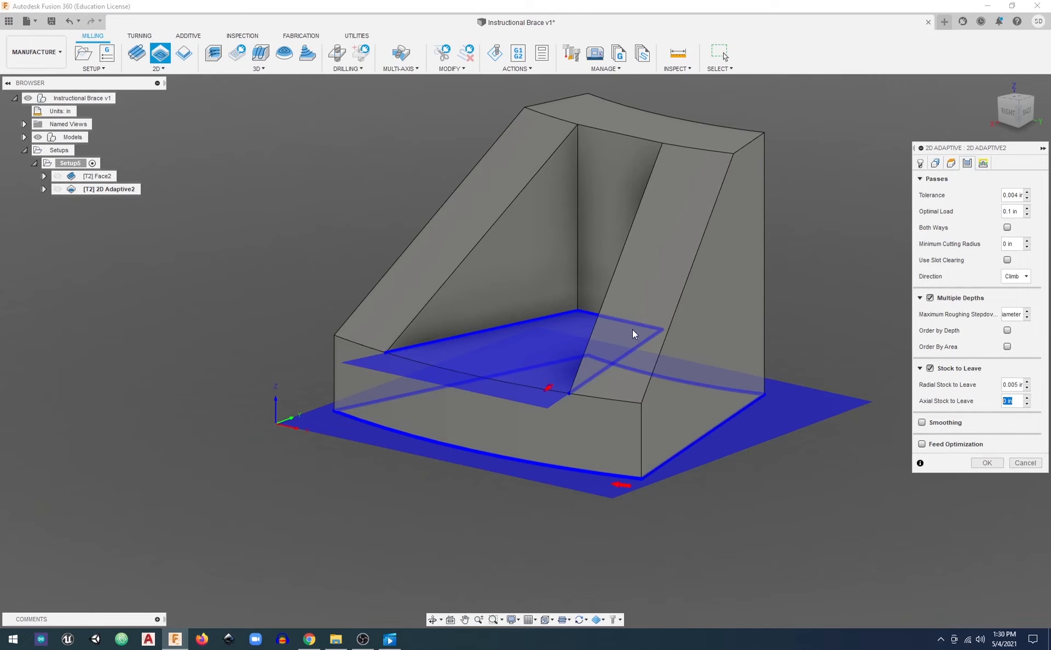
shift+middle_drag(553, 364, 568, 345)
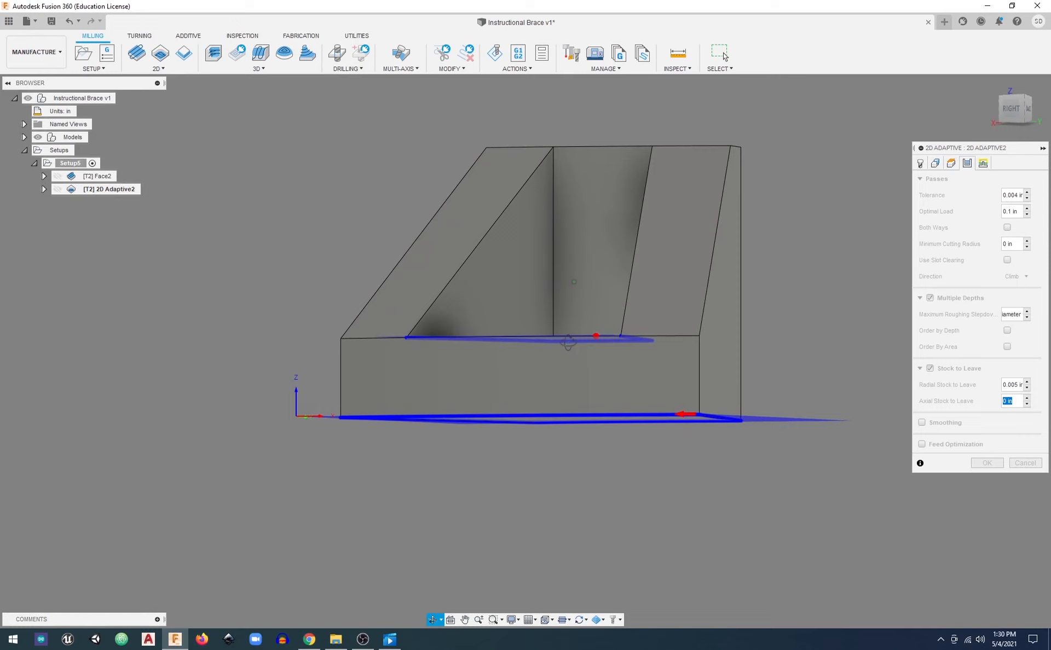
Accept the 2D Adaptive operation's stock-to-leave and default linking settings and generate its toolpath
click(1019, 111)
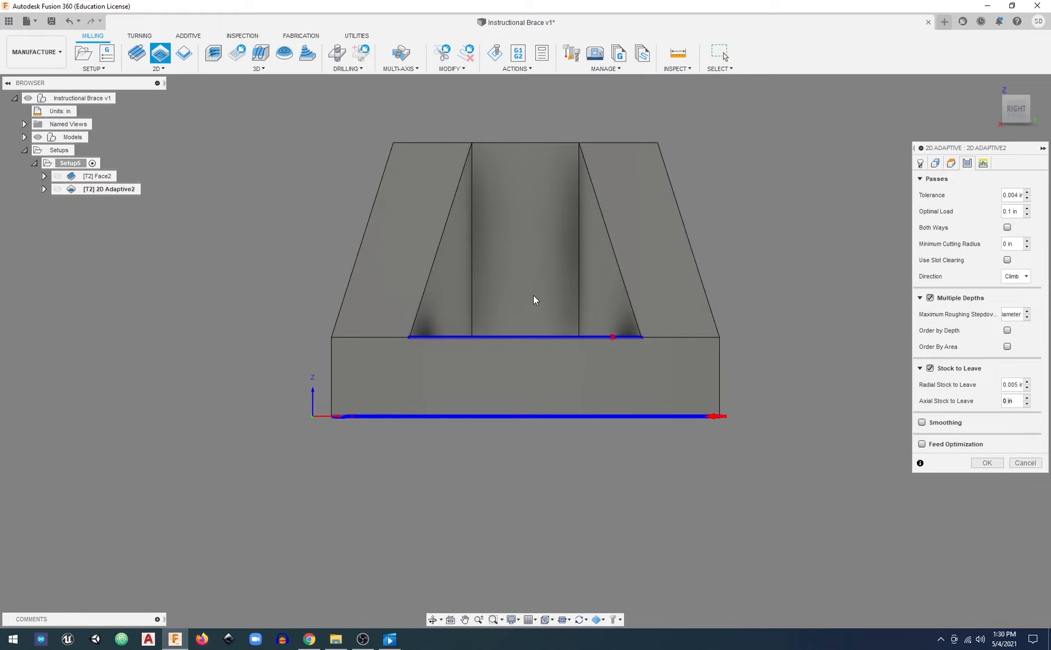
shift+middle_drag(530, 307, 511, 339)
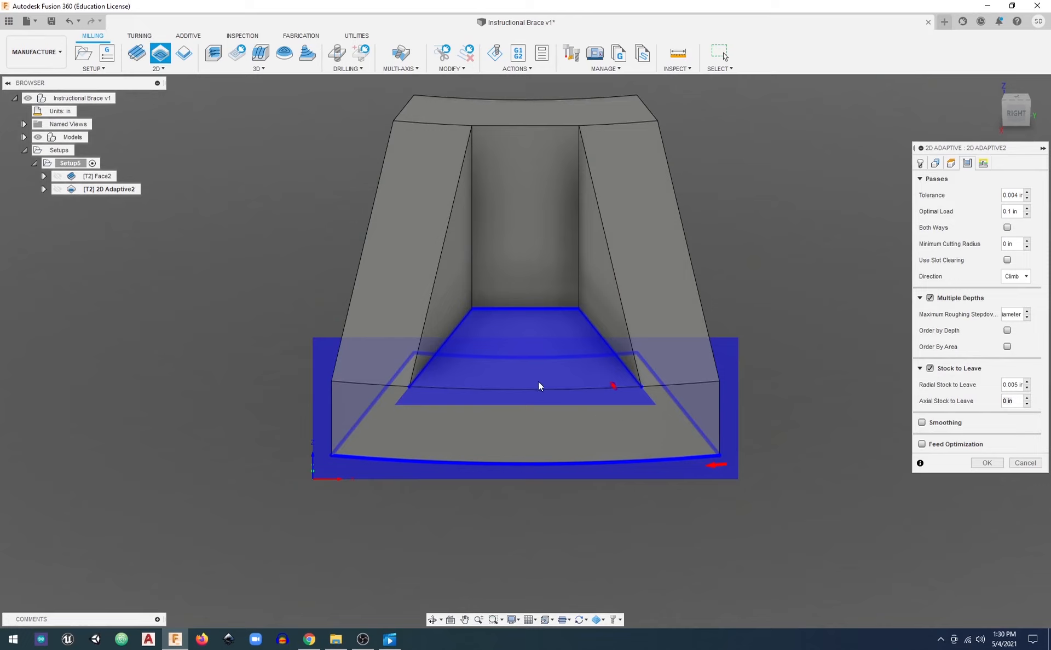
click(1015, 385)
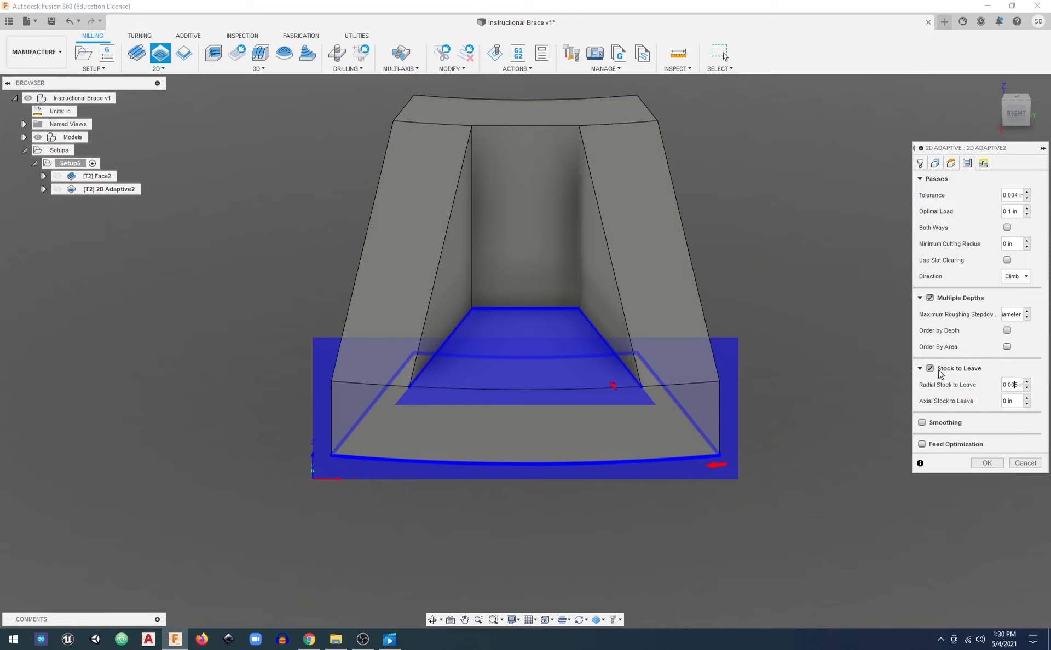
click(983, 164)
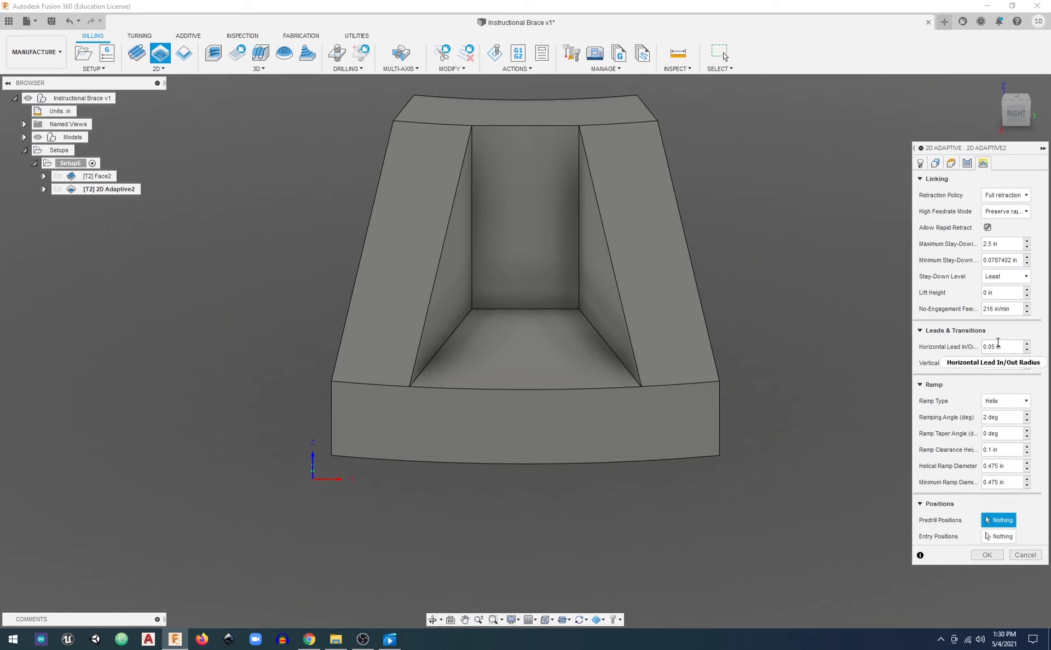
mouse_move(998, 342)
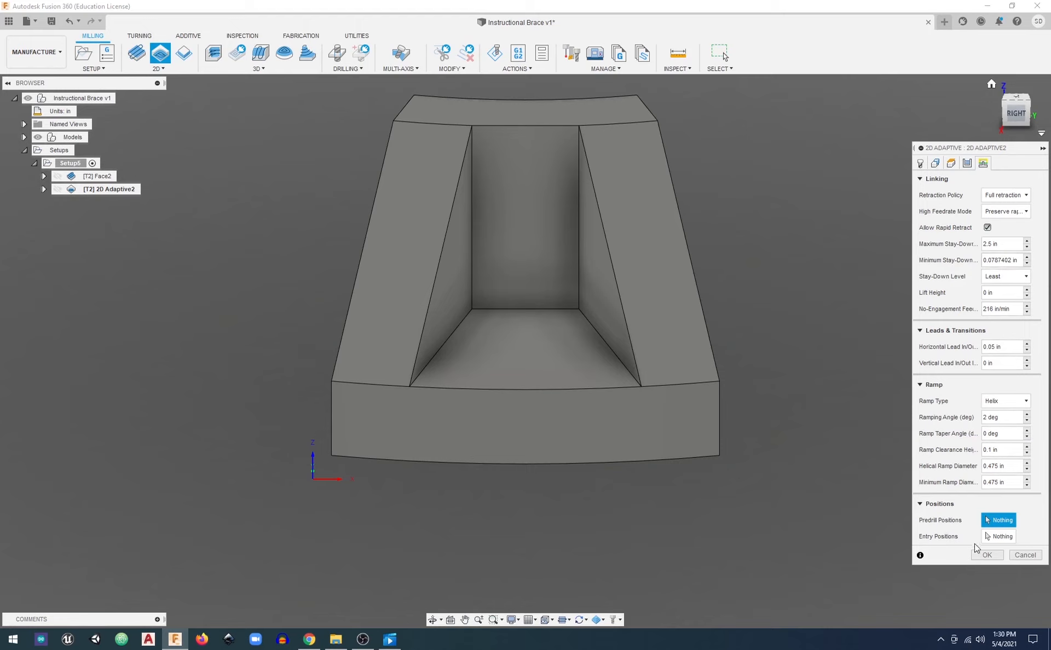
click(987, 555)
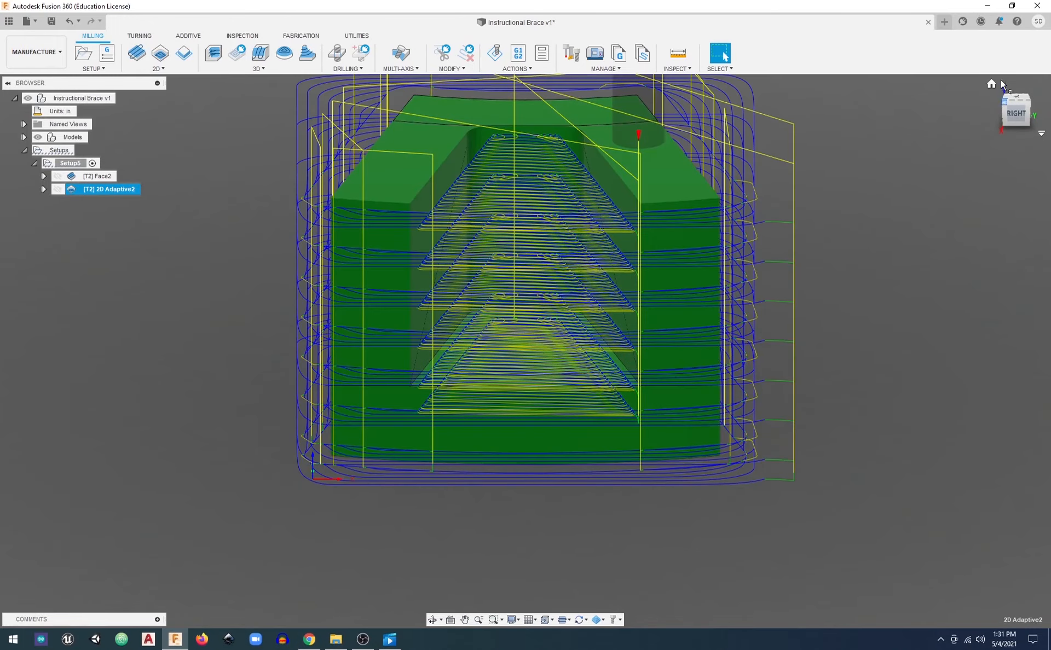
Simulate all operations of Setup5, from the facing pass through the 2D Adaptive clearing, and play the simulation
click(992, 84)
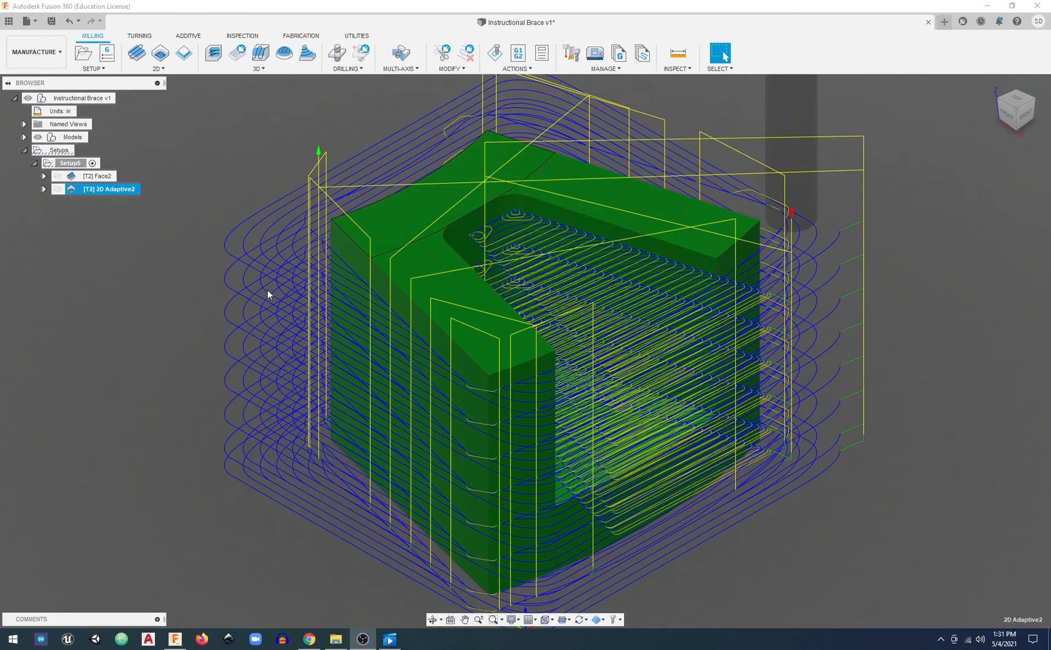
click(1030, 106)
mouse_move(1030, 107)
mouse_down()
mouse_move(993, 96)
mouse_move(1031, 101)
mouse_up()
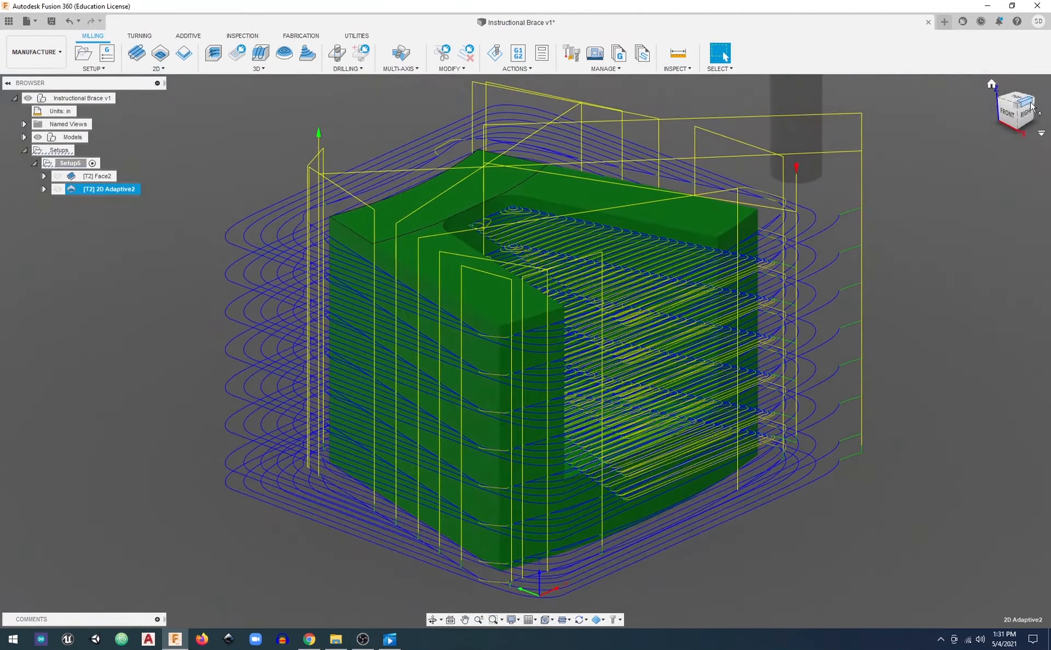
click(82, 167)
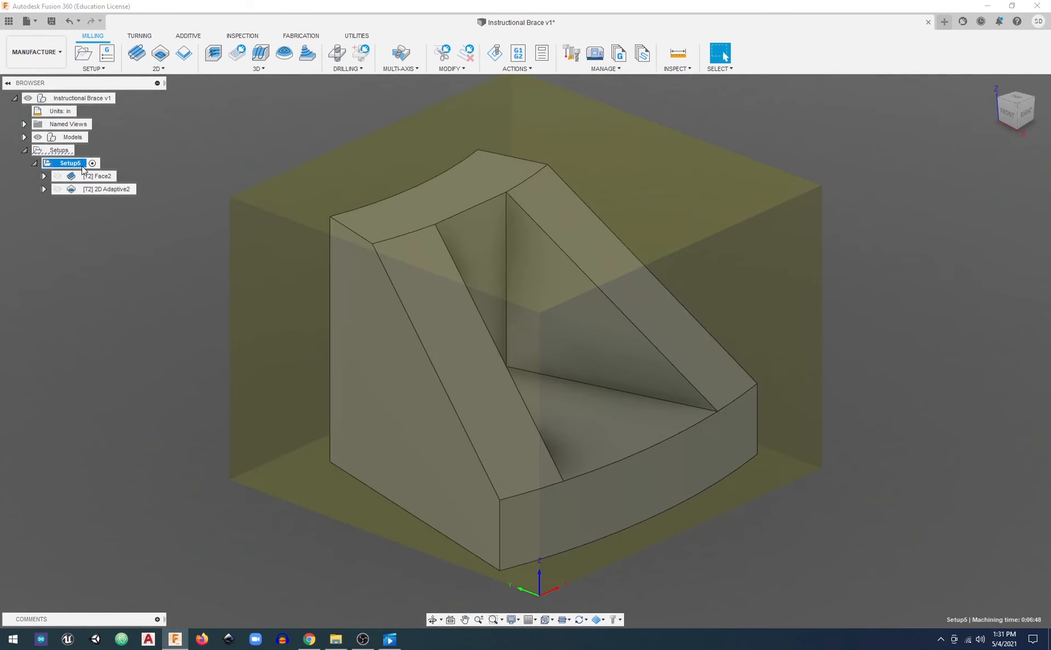
right_click(73, 162)
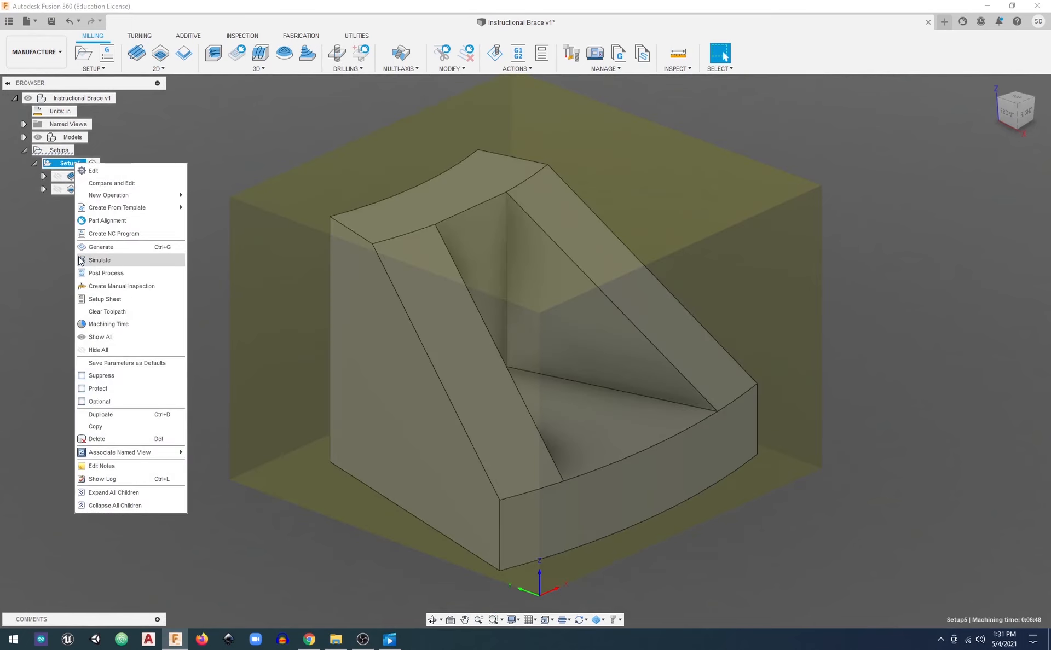
click(39, 249)
click(90, 189)
right_click(92, 189)
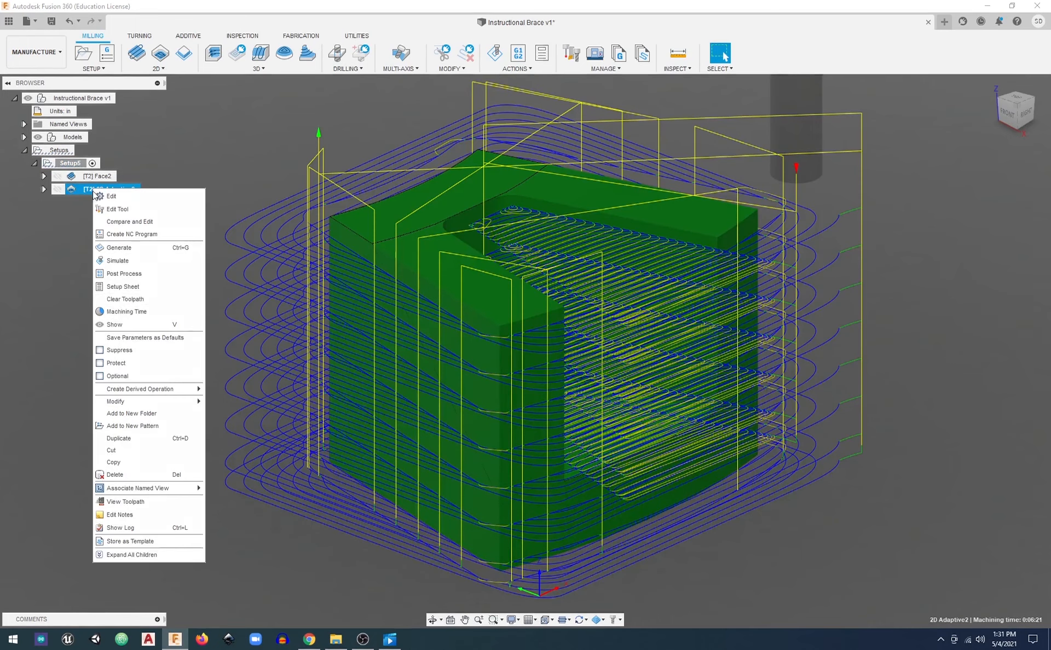
click(76, 261)
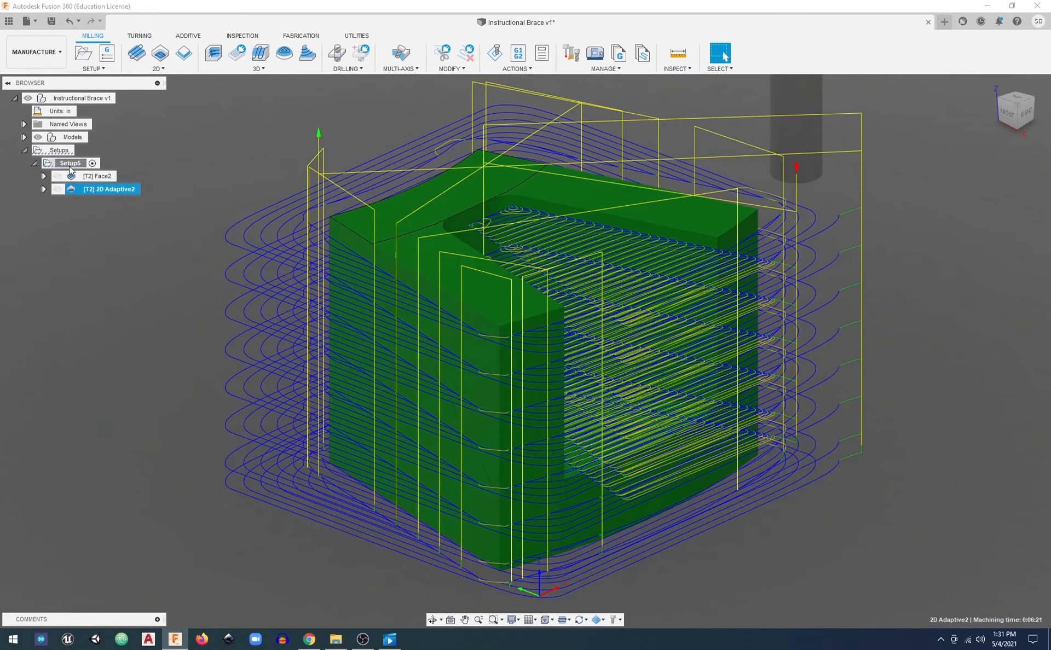
click(70, 164)
right_click(71, 167)
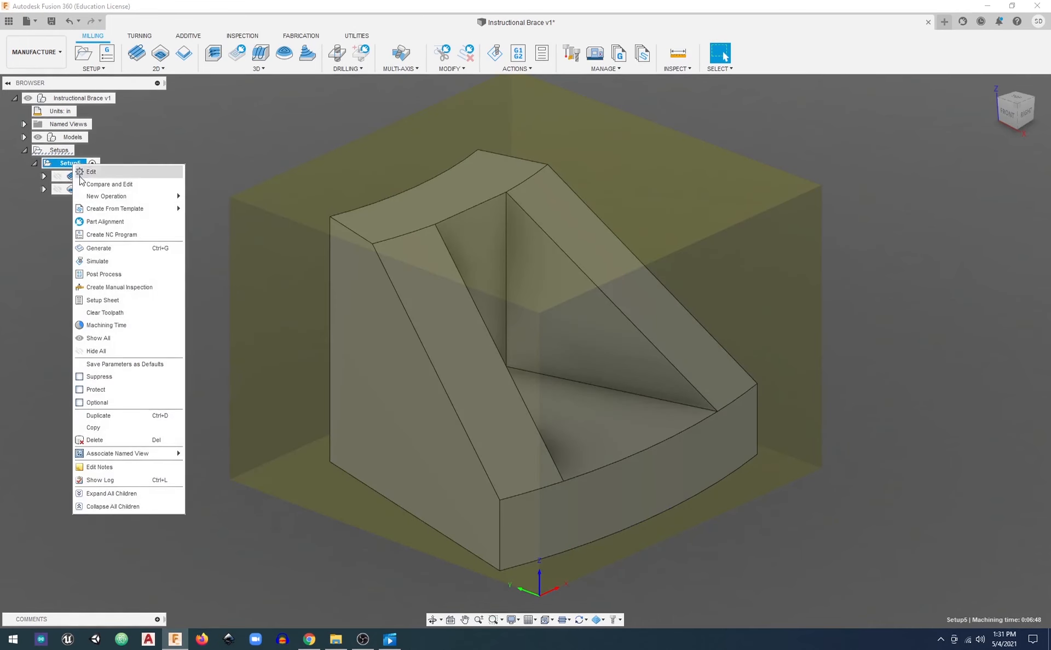
click(101, 264)
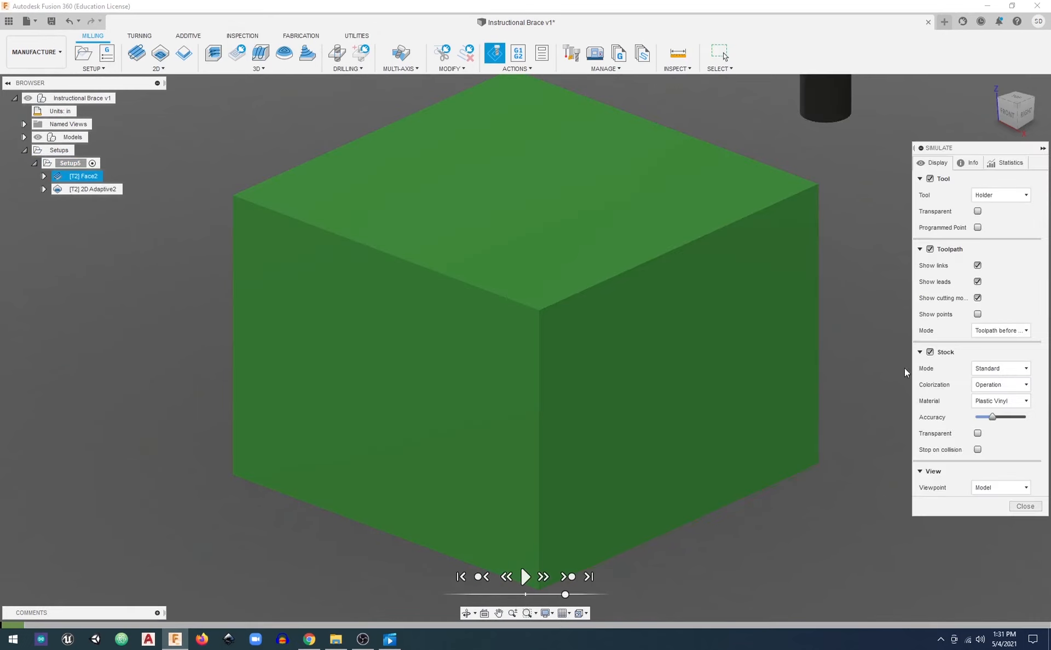
click(525, 582)
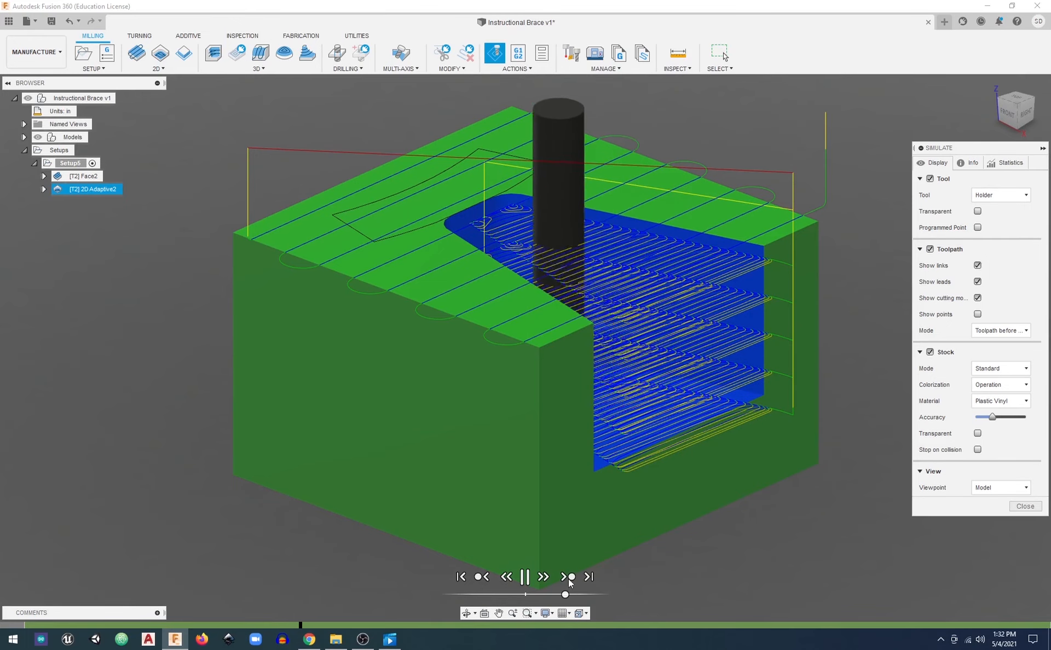
Pause the simulation, enable Stop on collision for the stock, and resume playback
click(521, 574)
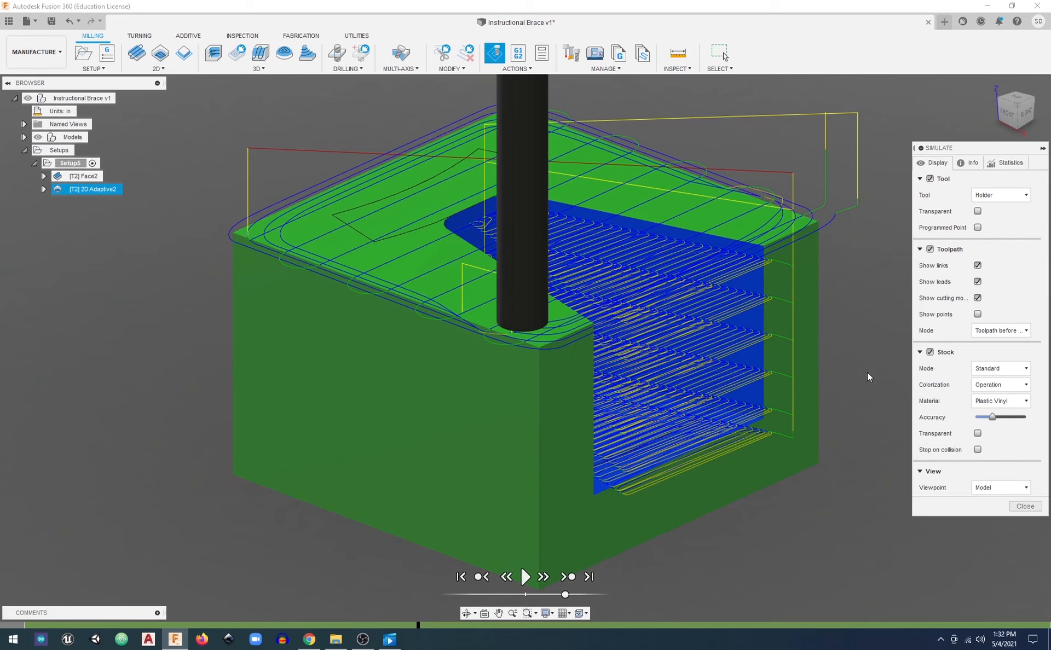
click(978, 450)
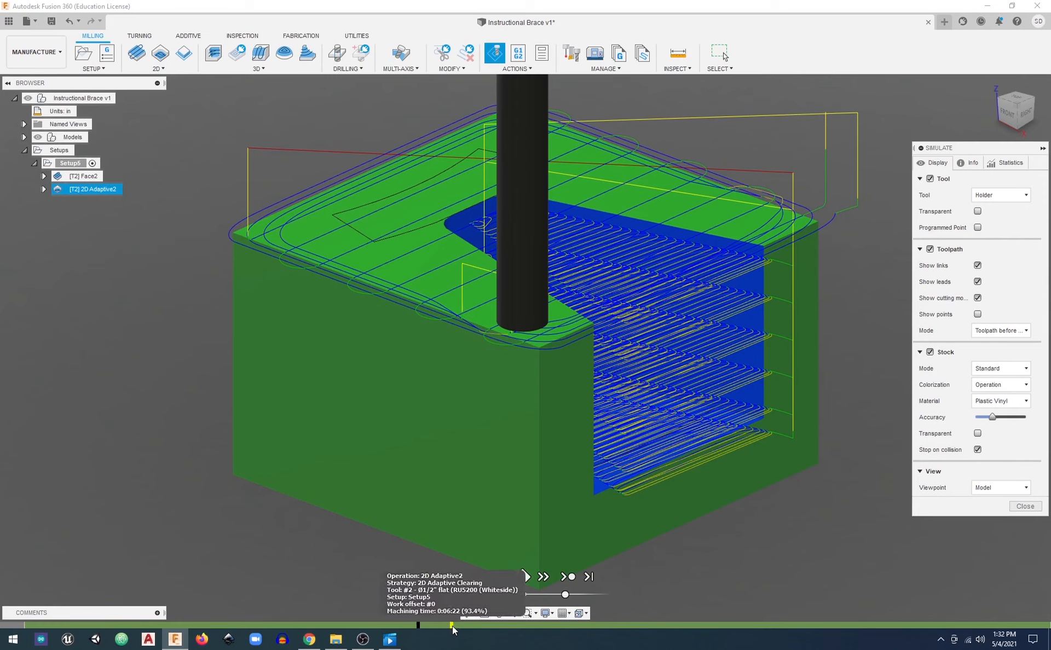
click(524, 577)
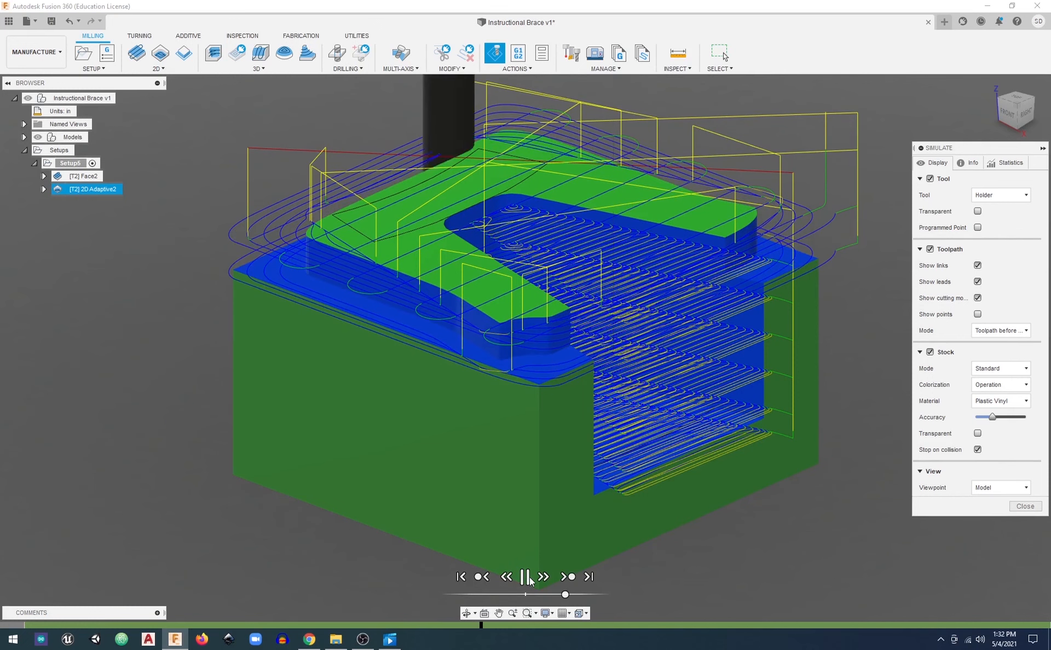
Hide the toolpath, watch the roughing at a faster speed to its end, and close the simulation
click(930, 249)
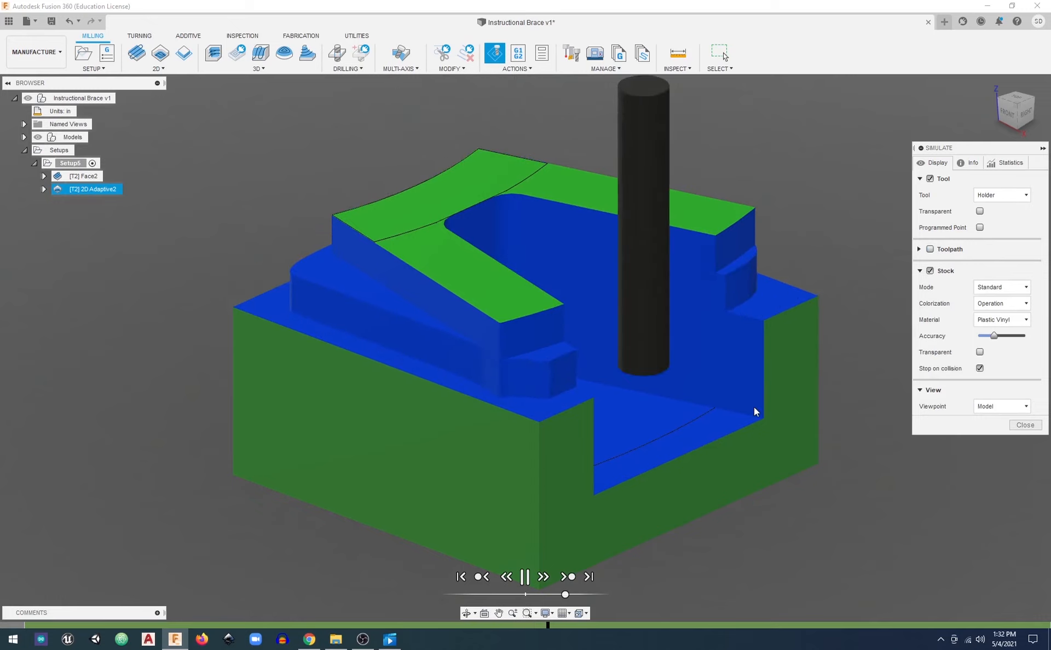
shift+middle_drag(432, 368, 535, 355)
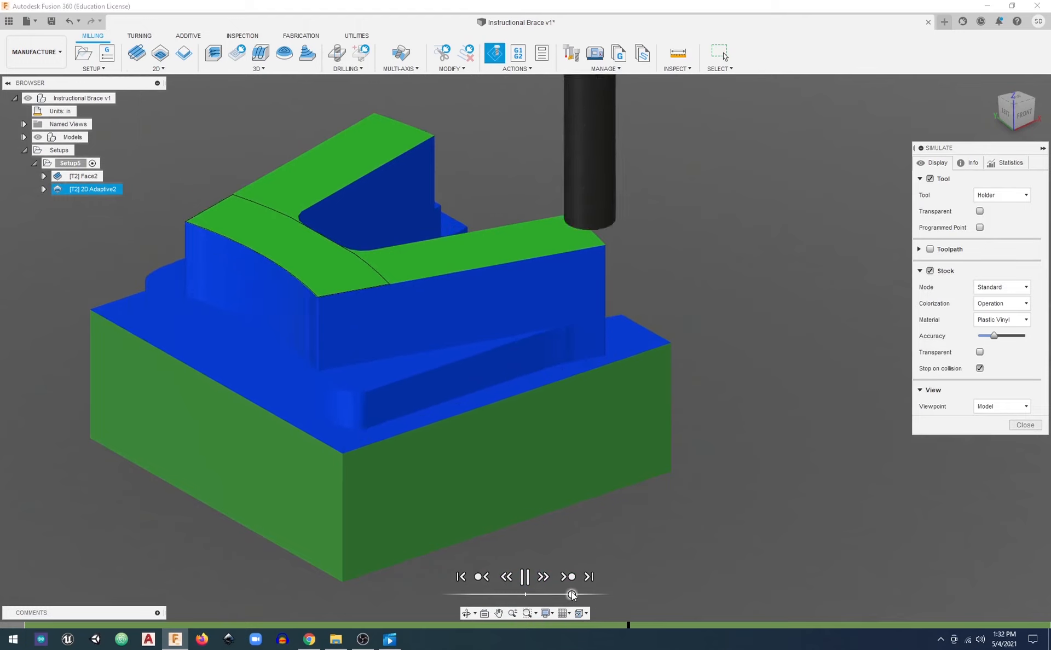
drag(572, 594, 574, 594)
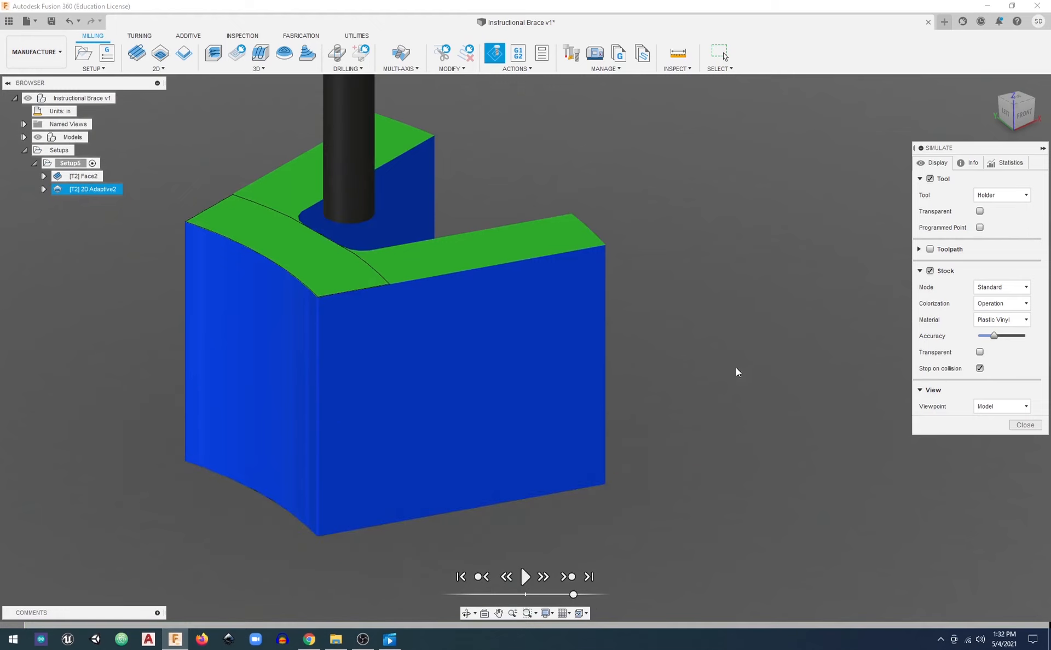
click(1023, 424)
click(991, 84)
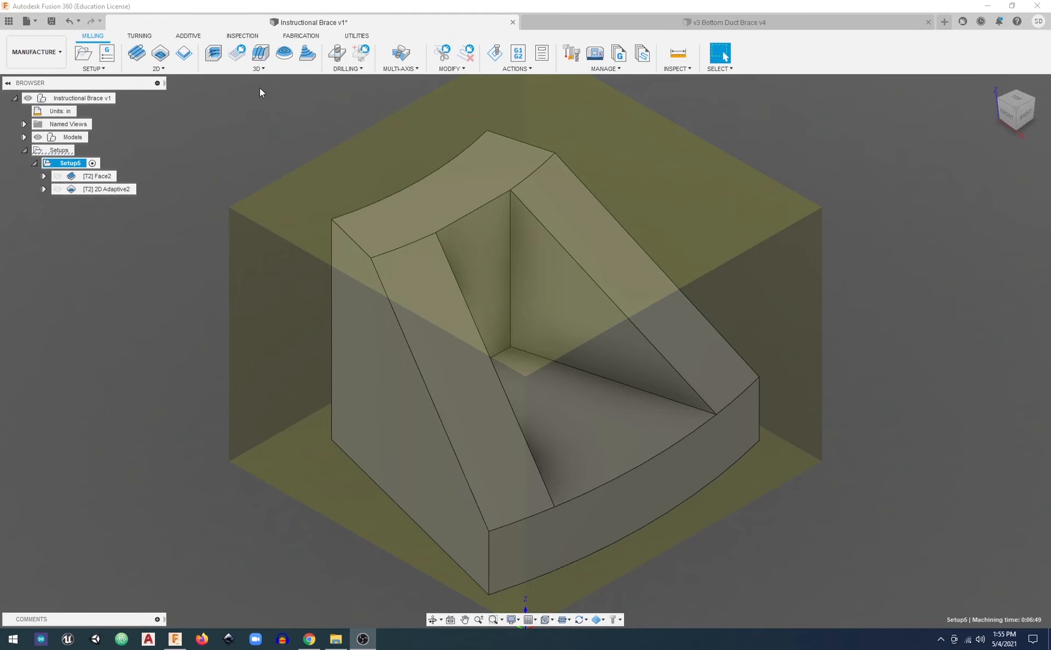
Examine the 2D Adaptive toolpath and the brace's sloped ribs from several angles to see where material still needs removing
click(260, 69)
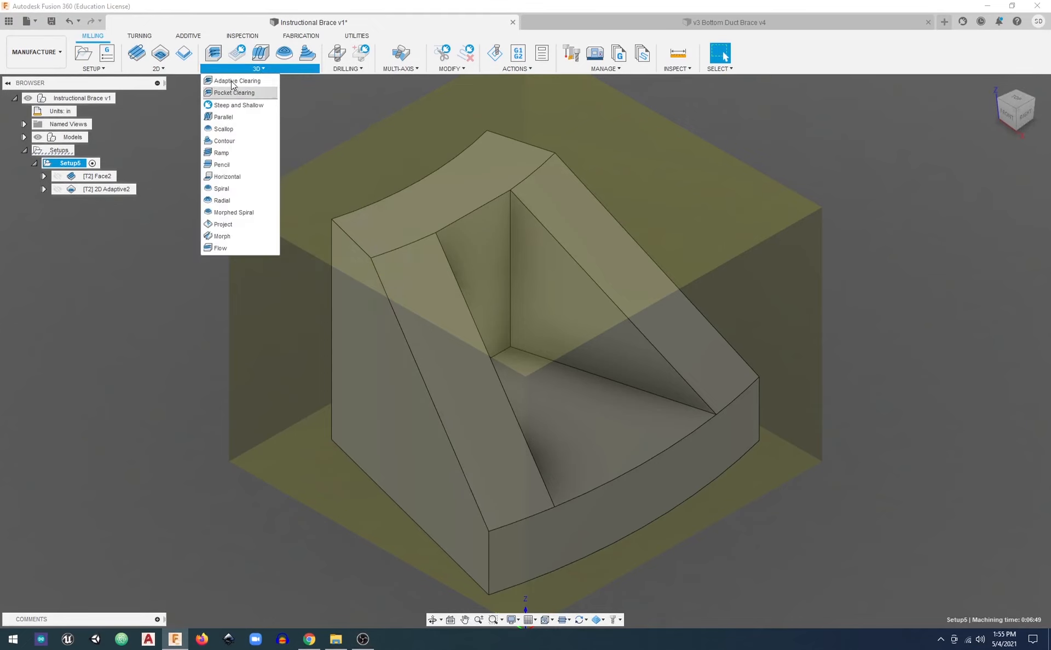
click(186, 114)
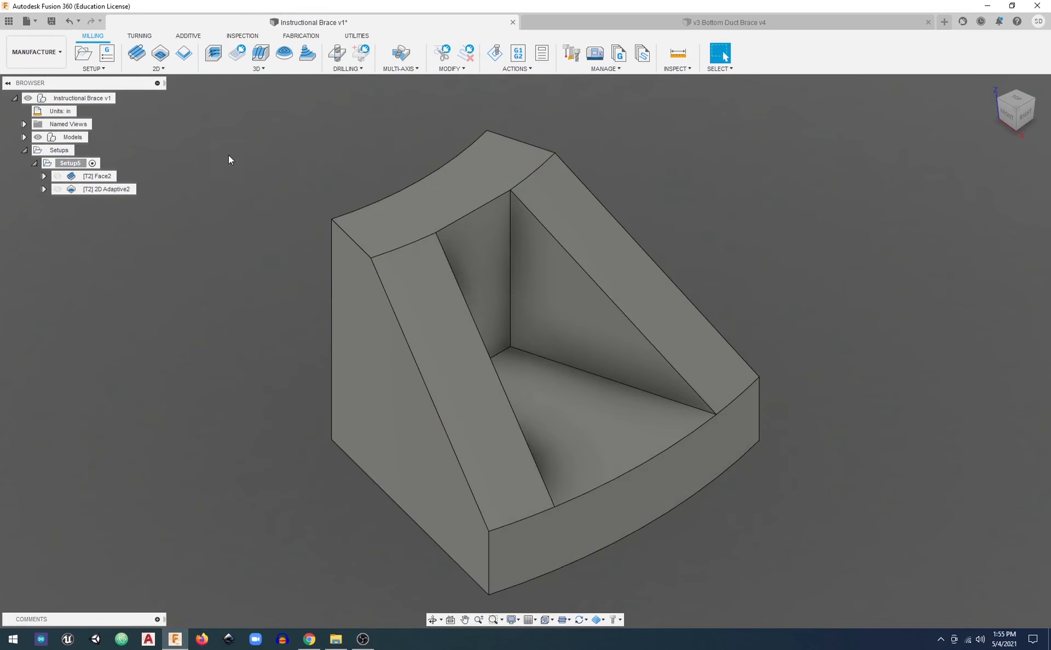
click(99, 188)
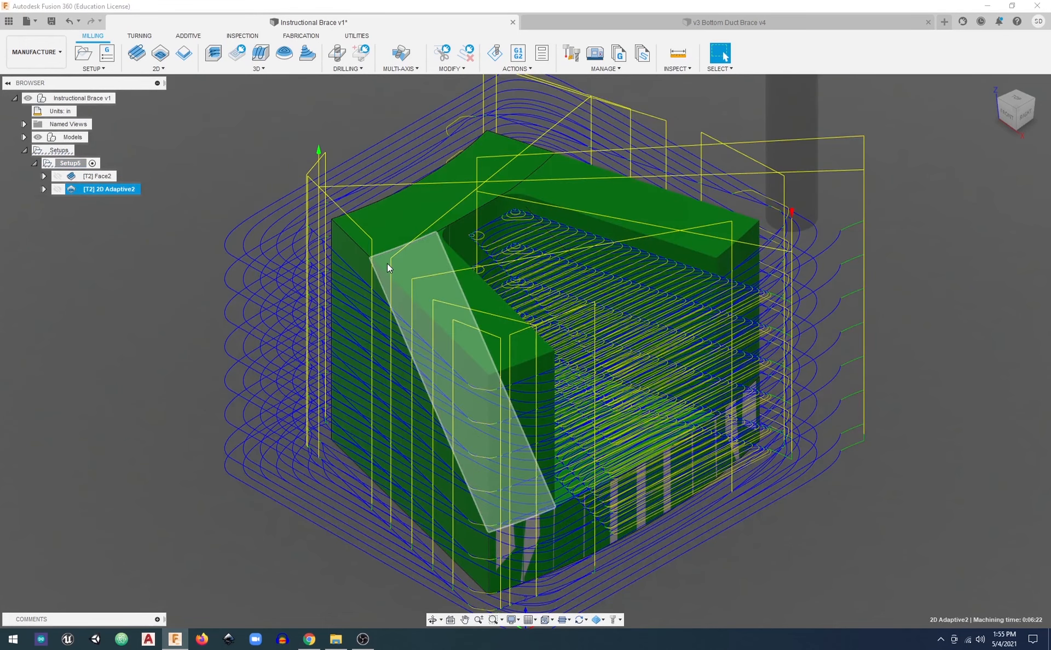
shift+middle_drag(393, 406, 349, 409)
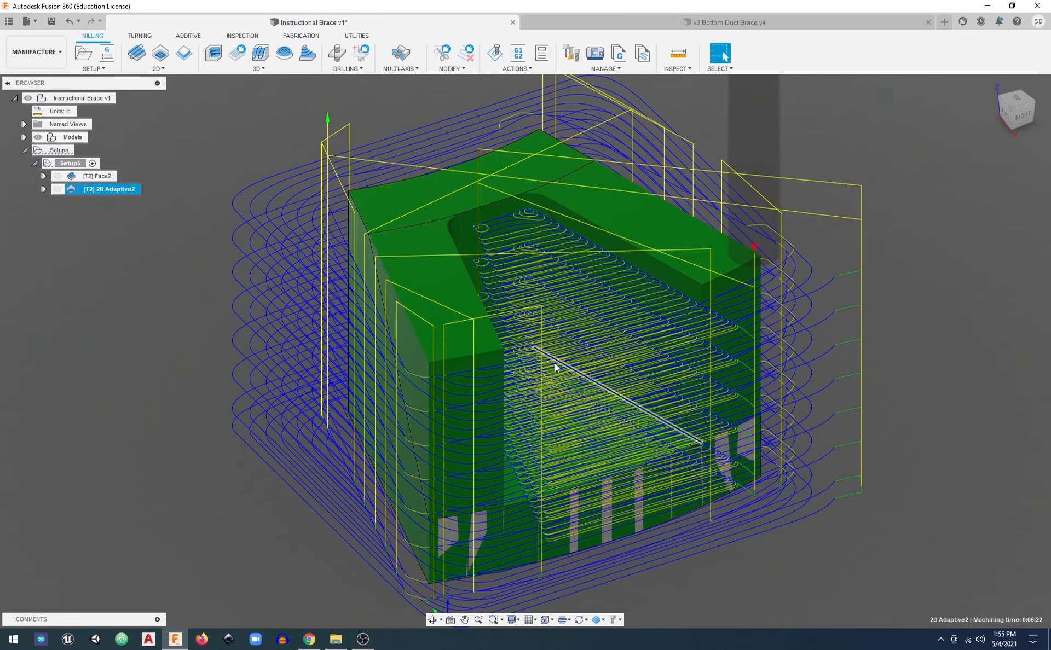
shift+middle_drag(499, 376, 442, 375)
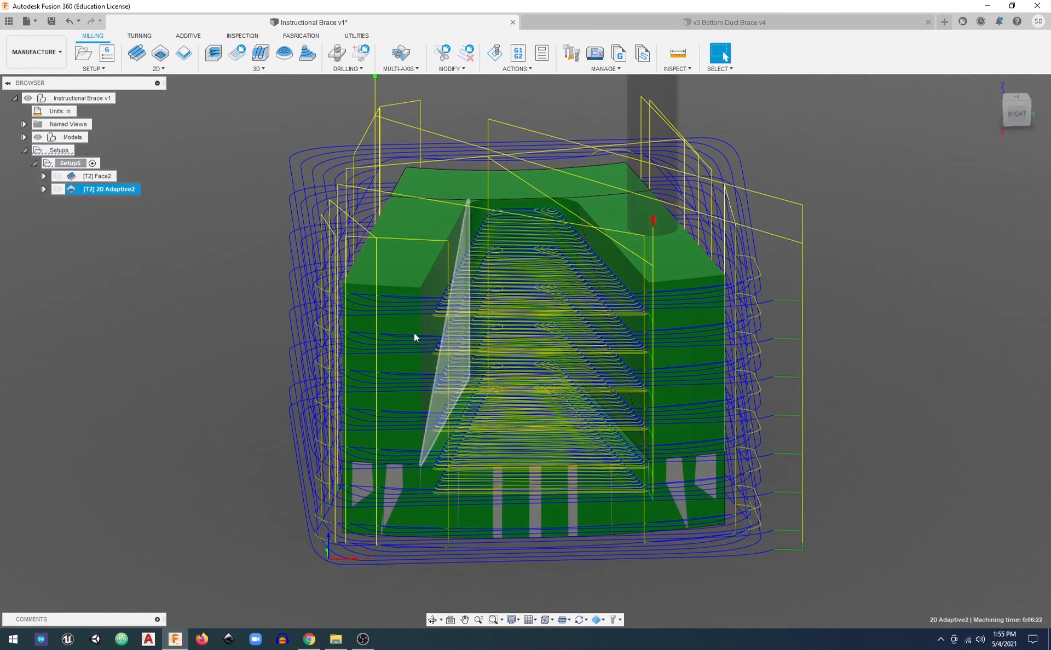
click(258, 67)
click(428, 101)
shift+middle_drag(439, 116, 462, 202)
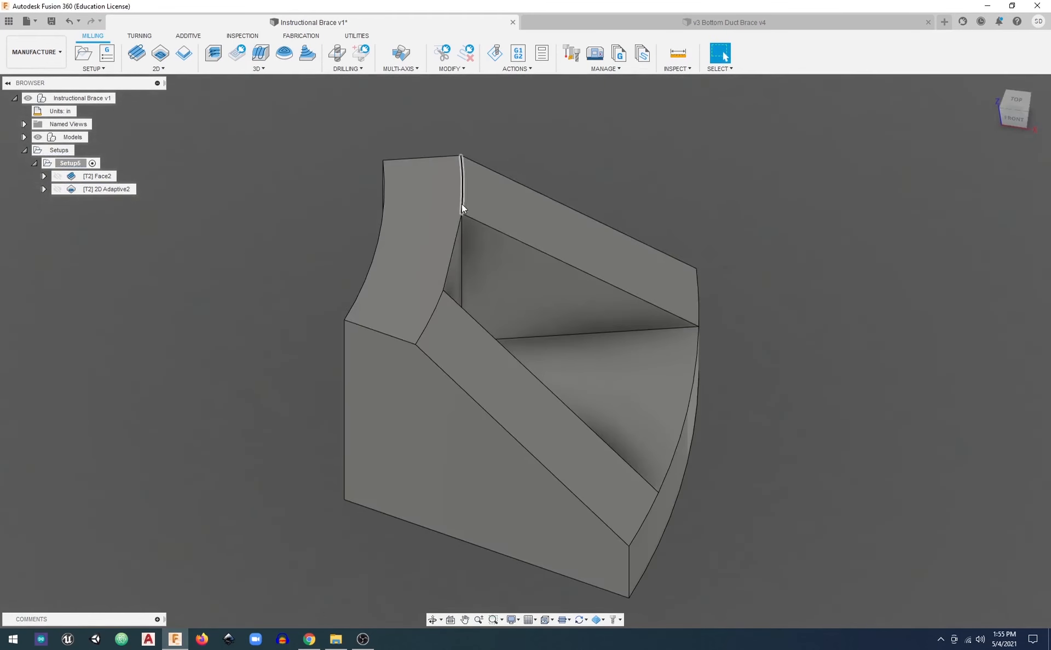
shift+middle_drag(399, 247, 364, 217)
Create a 3D Adaptive Clearing operation in Setup5 and show its geometry settings
click(261, 69)
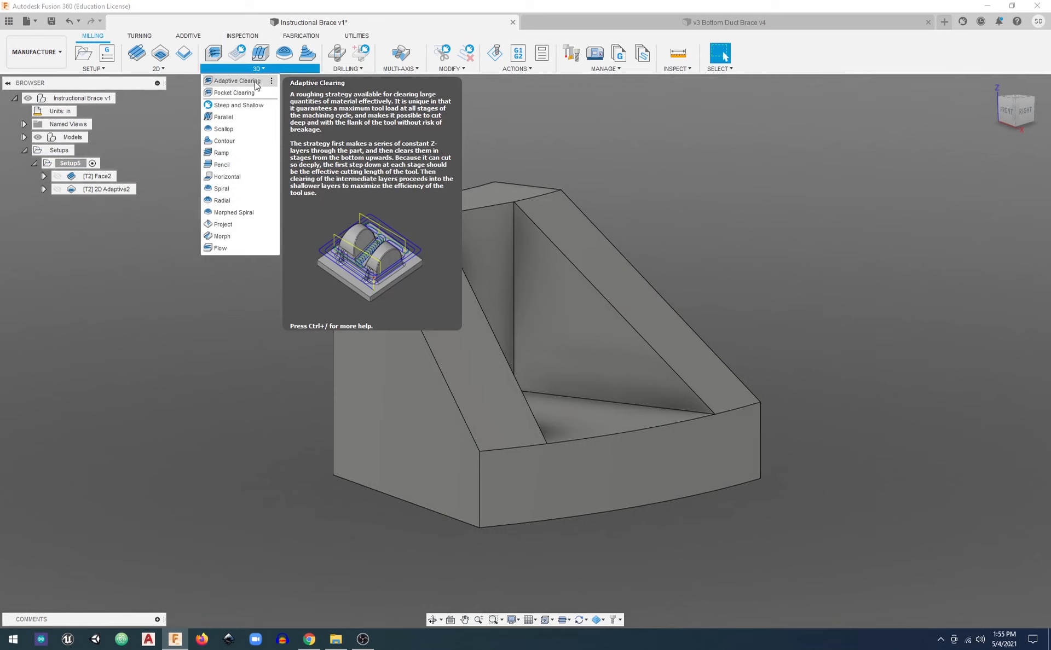
click(256, 82)
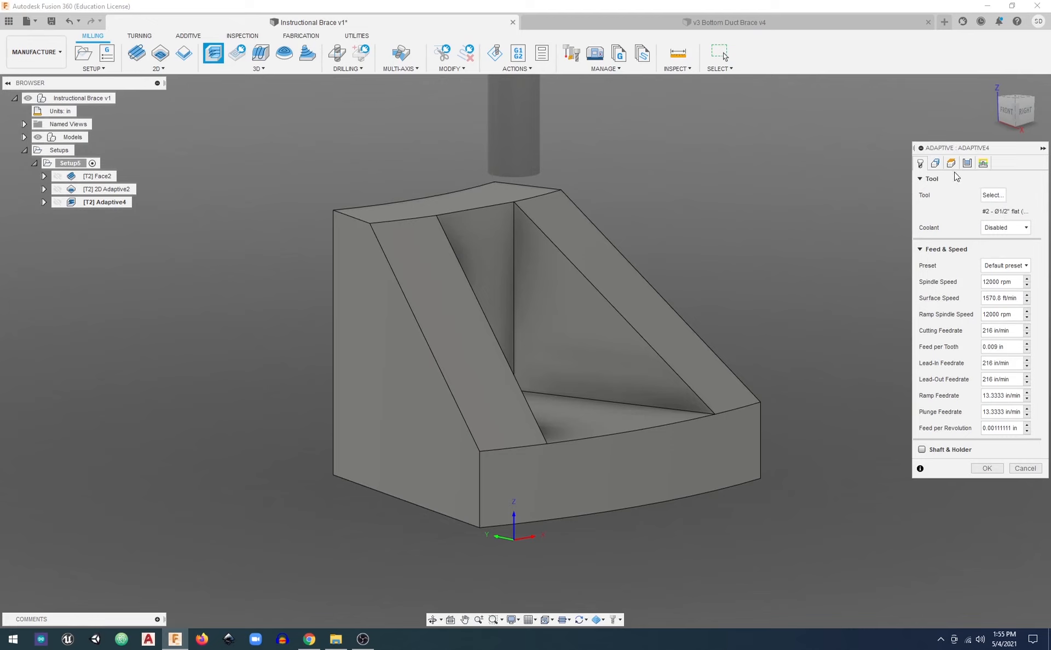
click(935, 163)
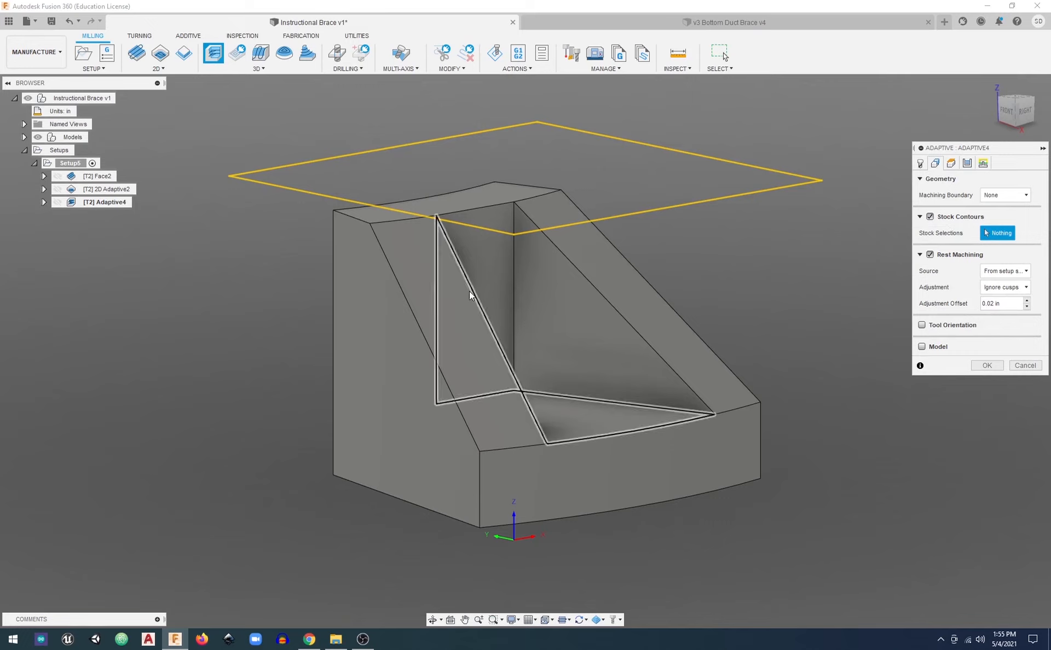
Choose the closed outlines of both sloped ribs as the stock contours, building the second outline edge by edge
click(556, 249)
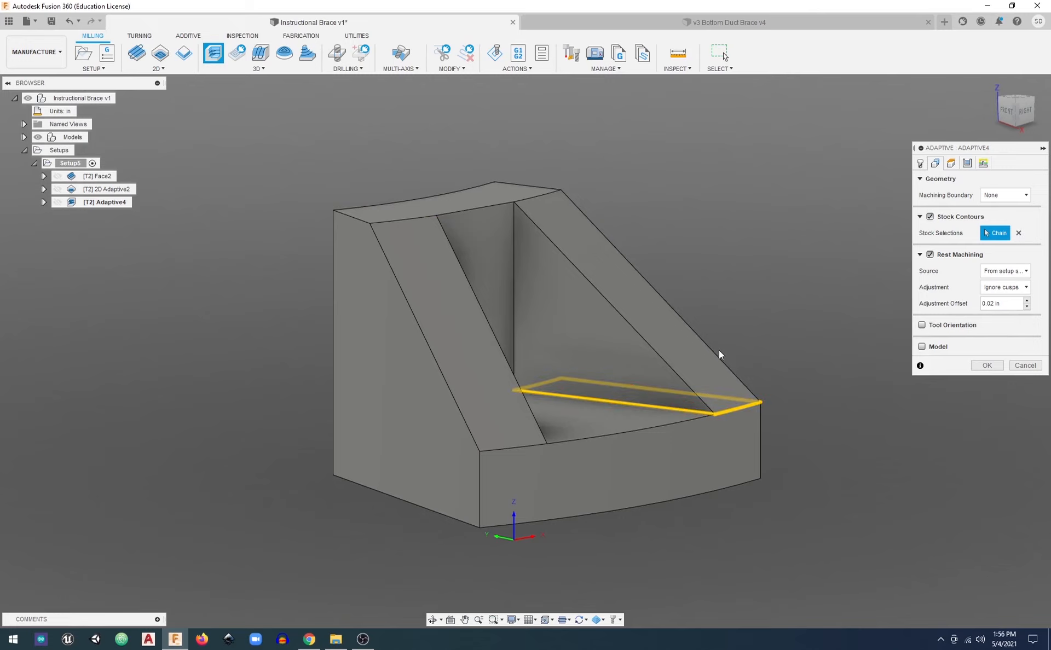
shift+middle_drag(819, 306, 464, 261)
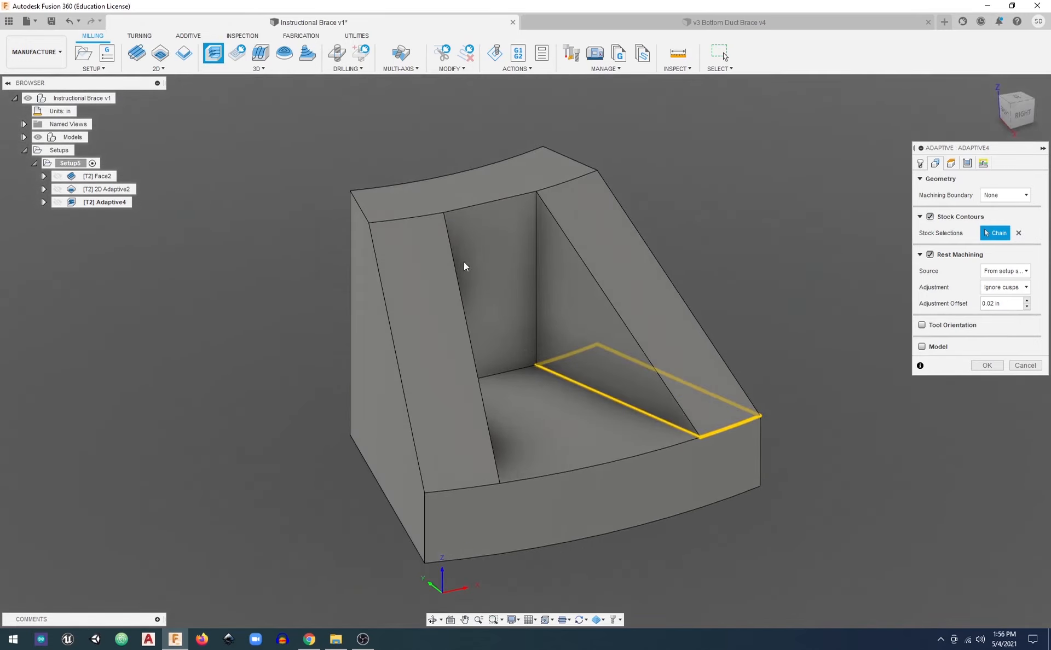
click(406, 218)
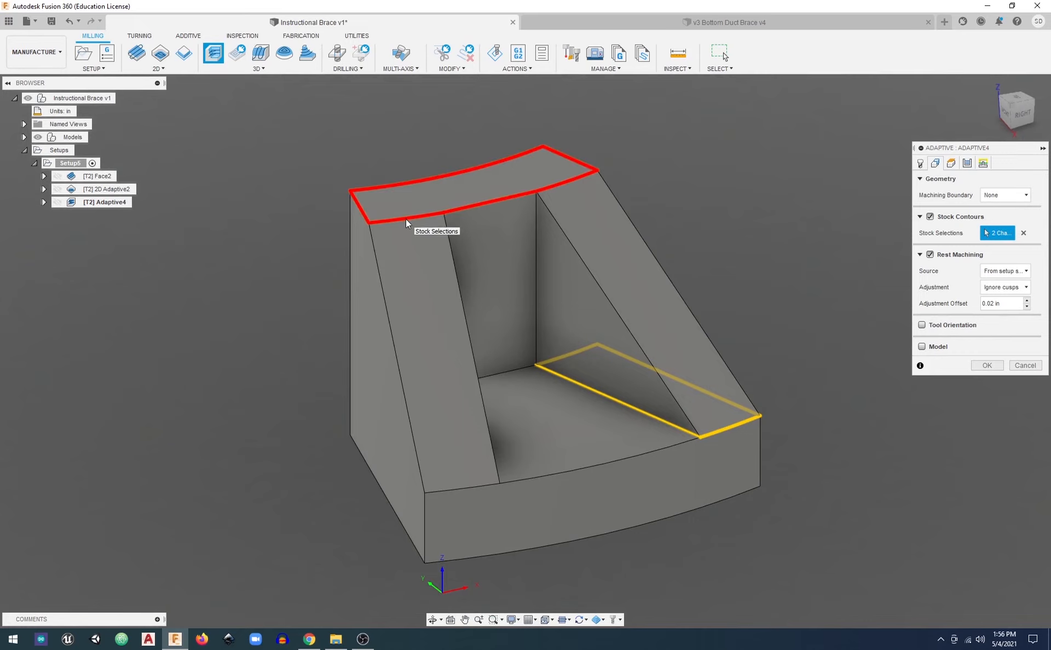
click(406, 219)
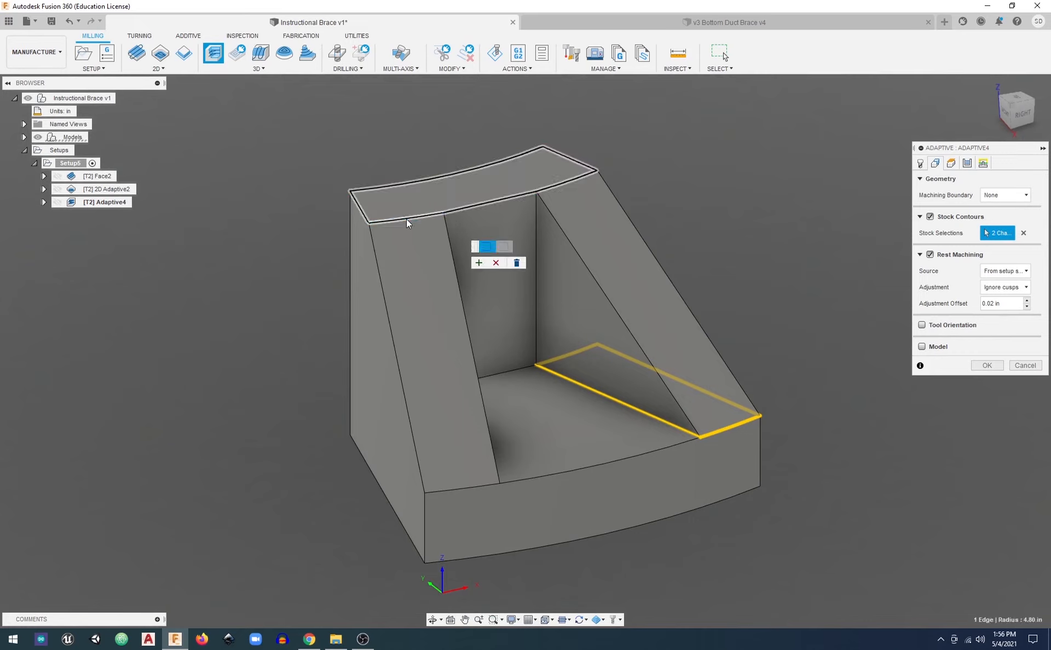
click(443, 232)
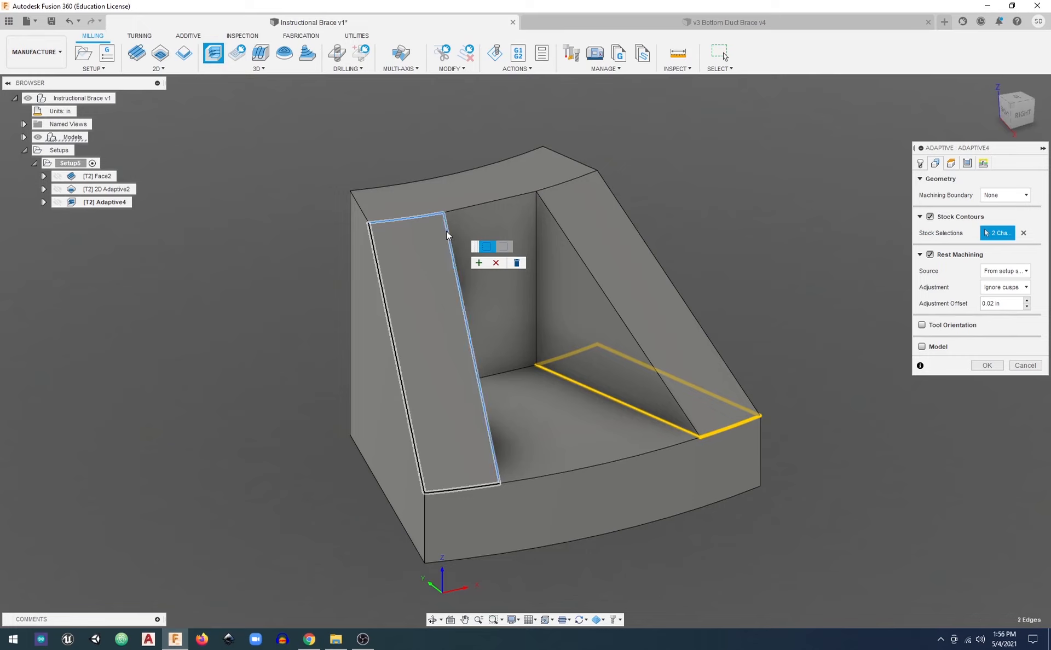
click(450, 490)
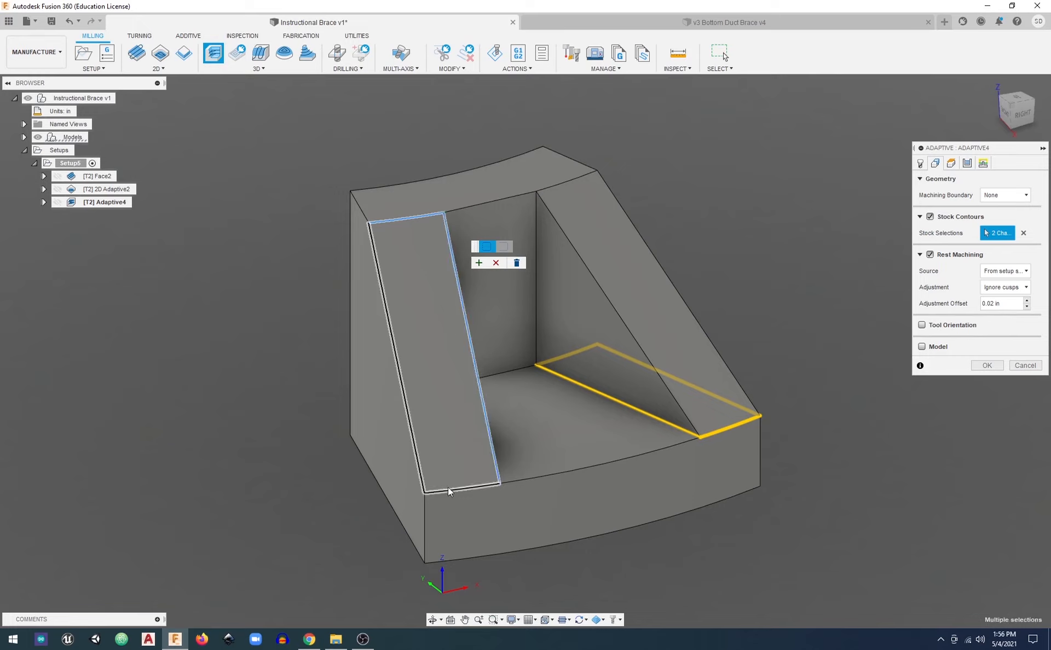
click(415, 448)
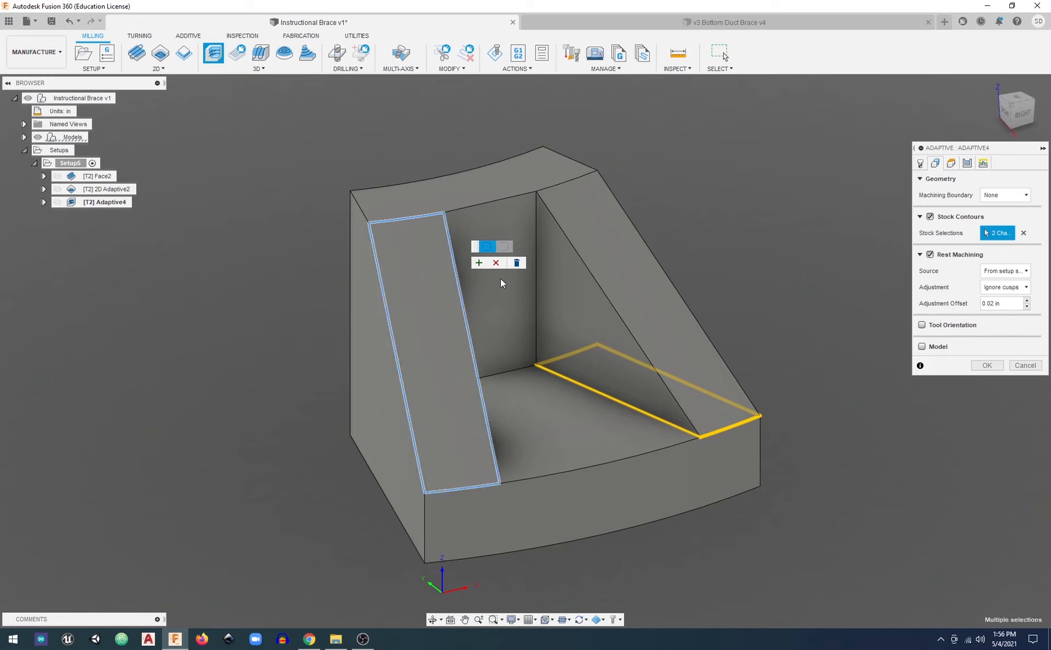
click(479, 264)
mouse_move(452, 267)
shift+middle_down()
mouse_move(425, 286)
mouse_move(488, 285)
mouse_move(469, 329)
mouse_move(504, 235)
mouse_move(478, 260)
mouse_move(457, 262)
shift+middle_up()
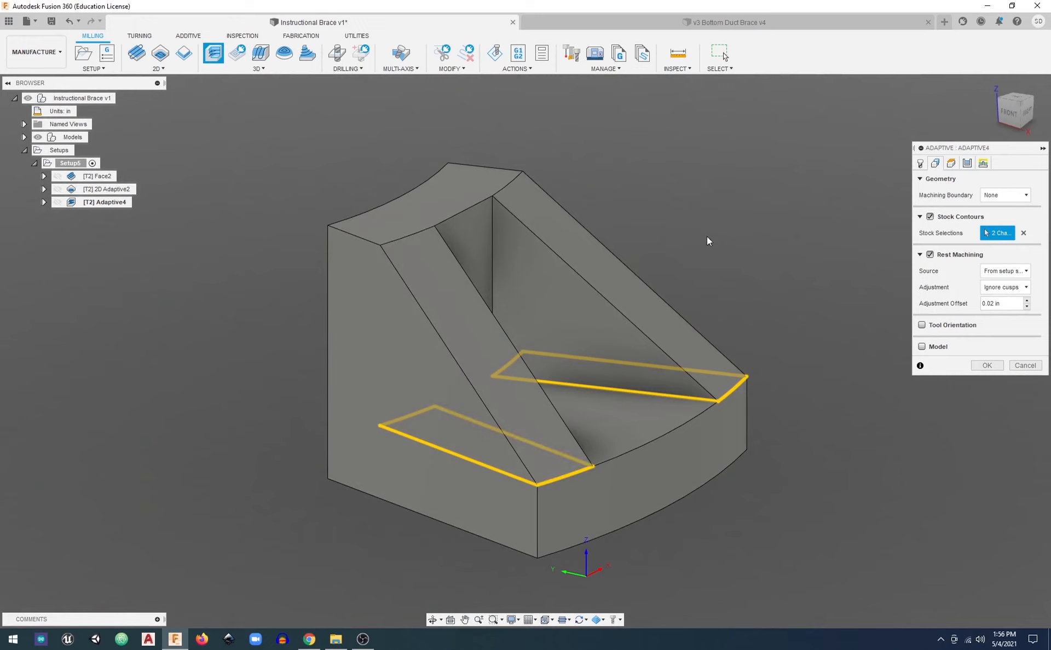
Turn off rest machining and check the operation's heights against the brace
click(930, 255)
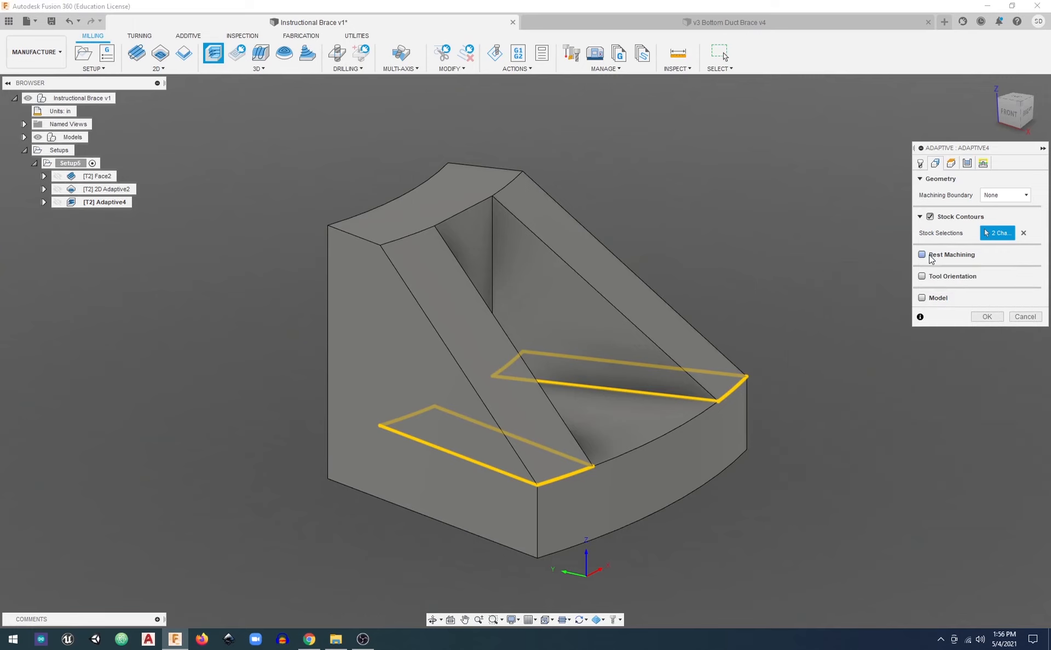
click(951, 164)
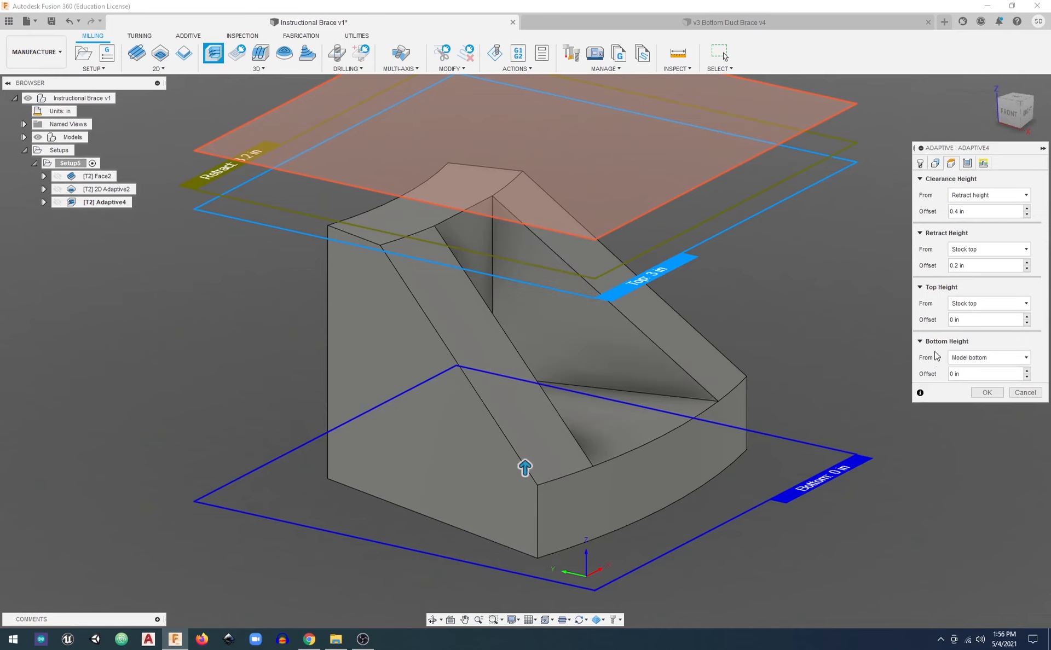
click(1012, 112)
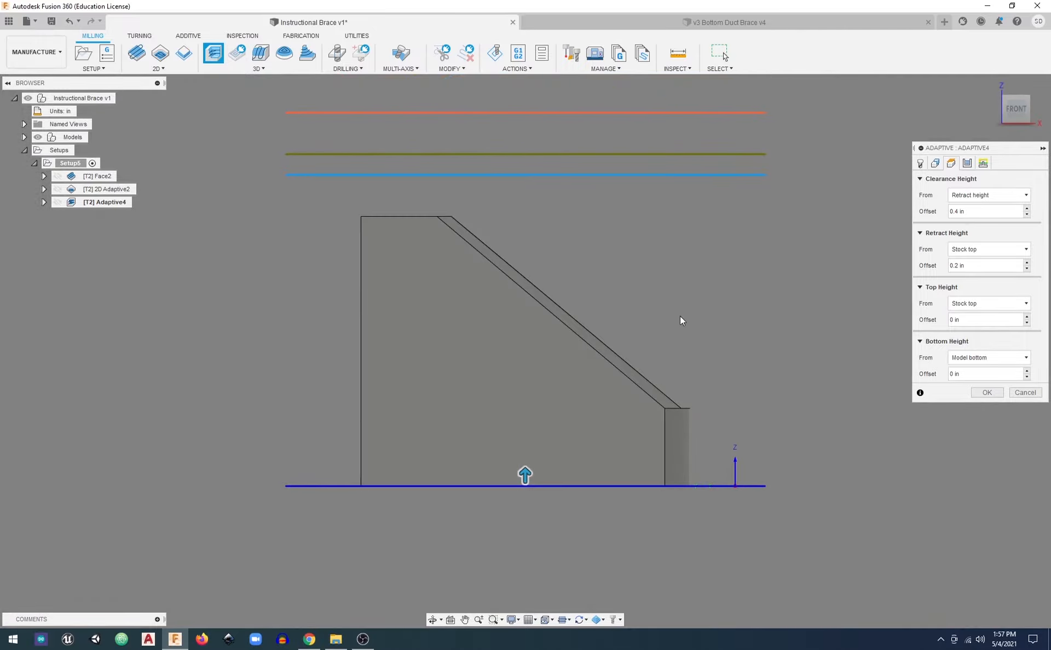
shift+middle_drag(640, 320, 601, 344)
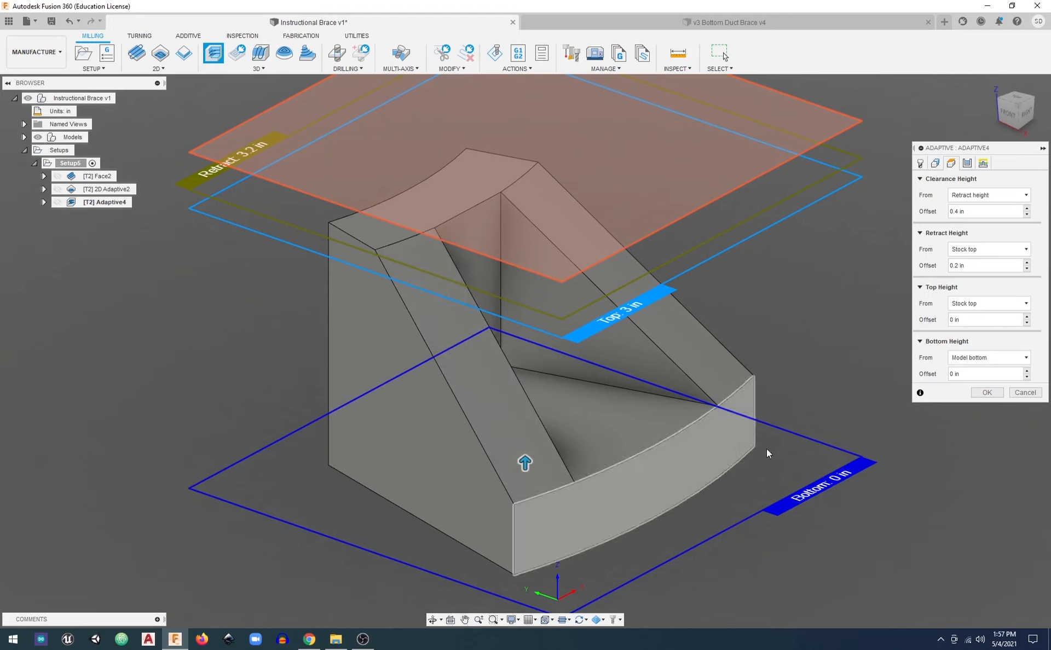
Set the maximum roughing stepdown to .8*tool_diameter and save it as the user default
click(967, 163)
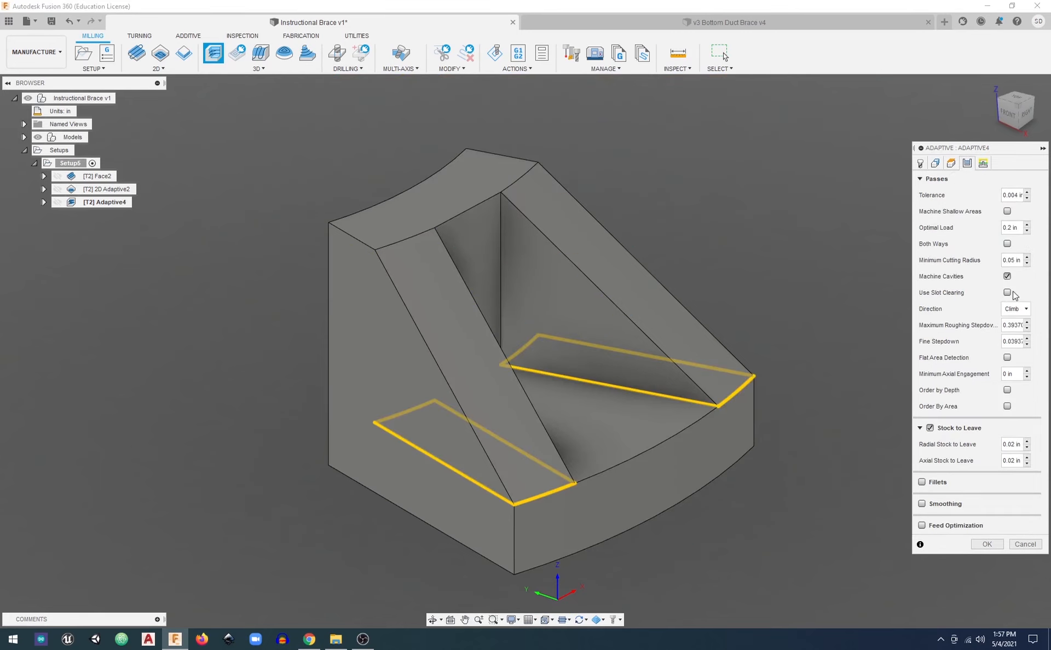
click(1011, 324)
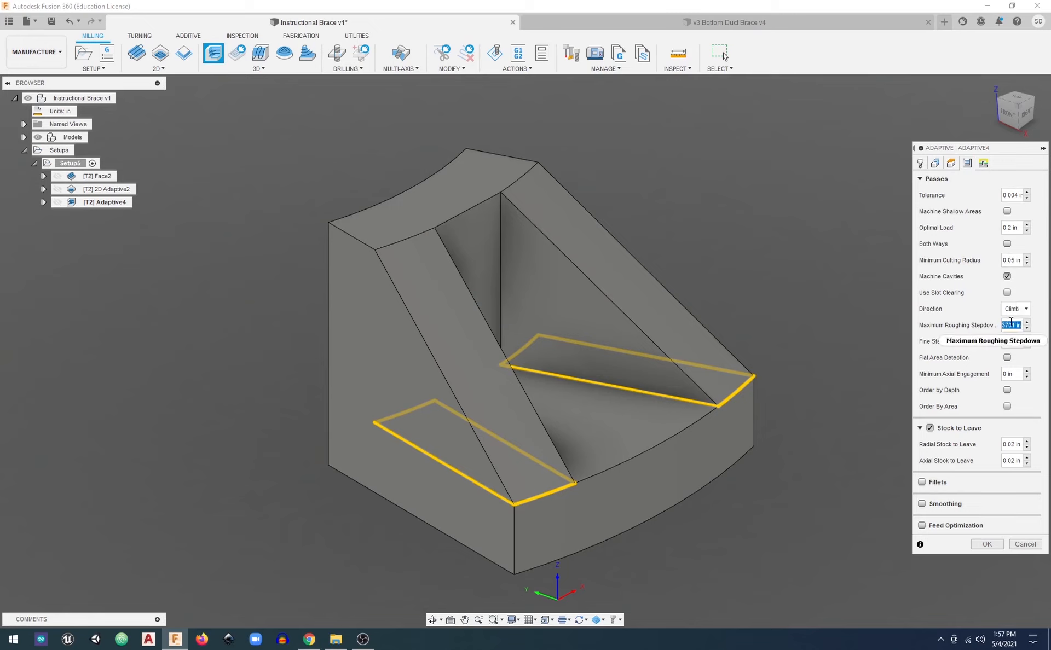
key(BackSpace)
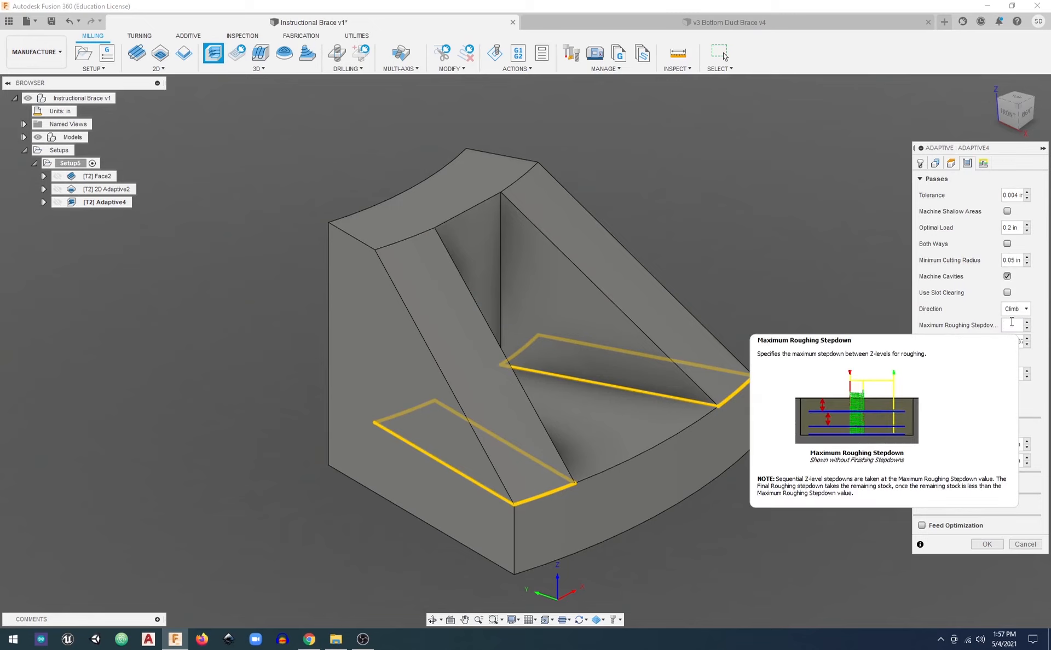
text(.8)
text("*)
text(too)
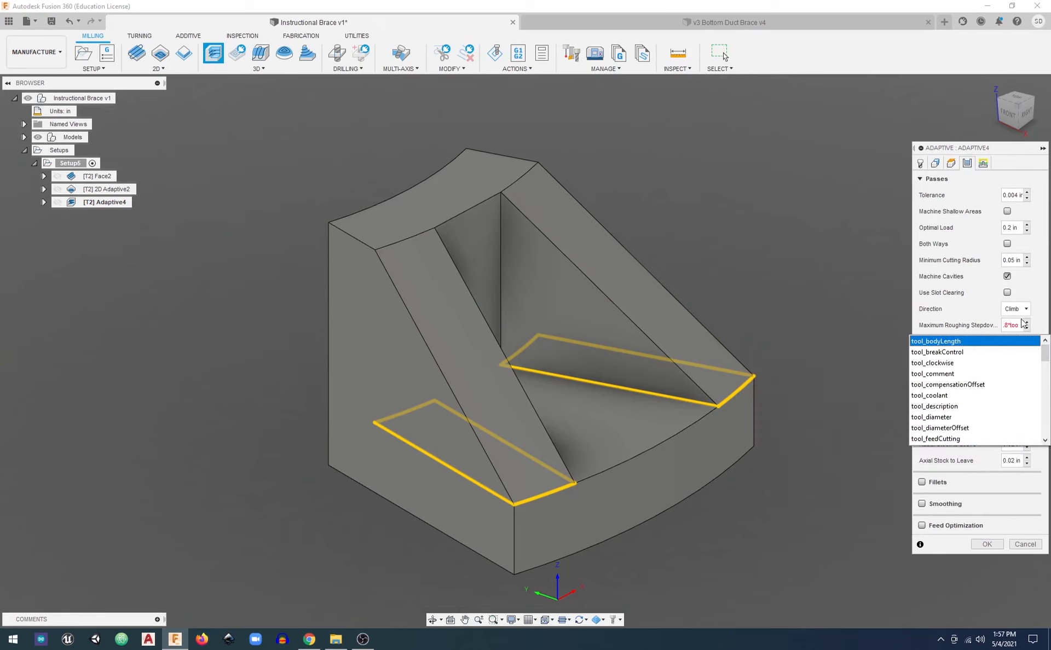
click(954, 417)
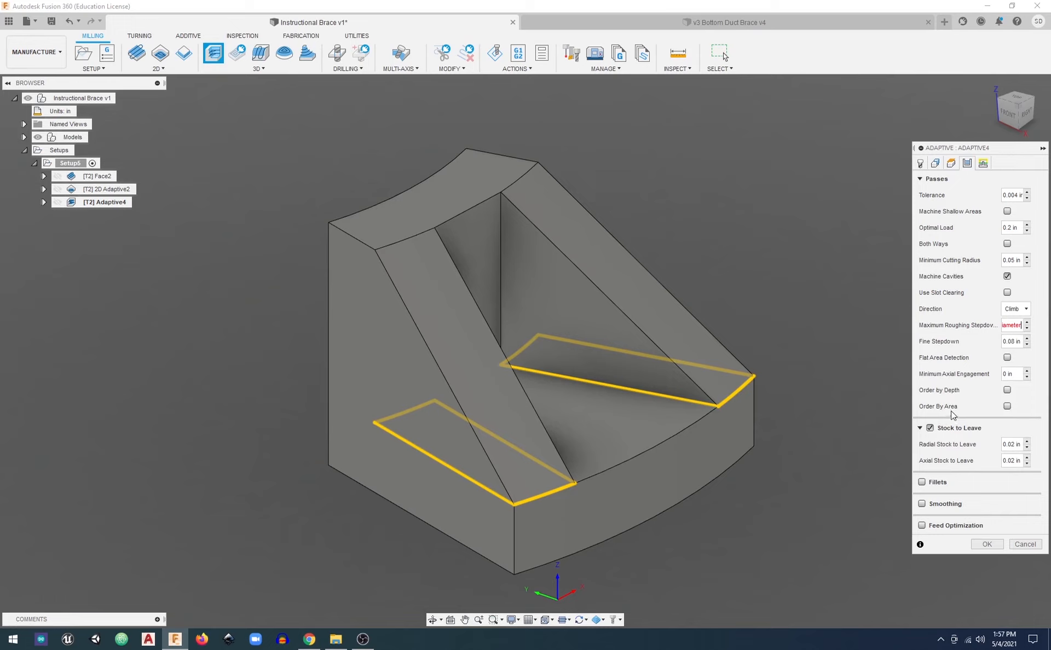
right_click(1009, 328)
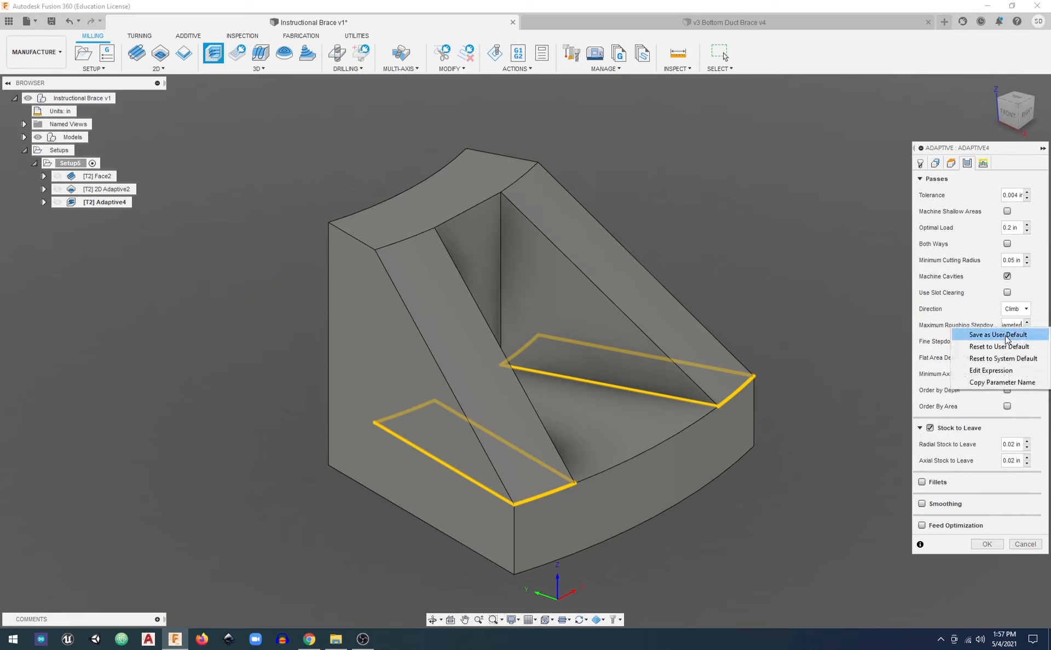
click(1008, 337)
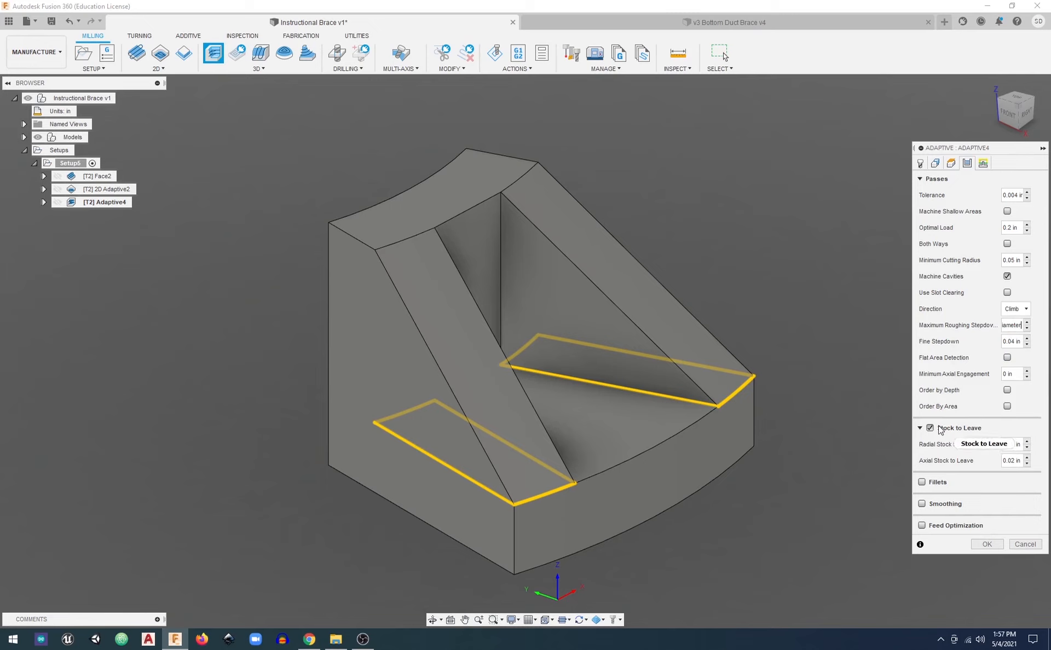
Turn off Stock to Leave for the 3D Adaptive operation
mouse_move(933, 431)
click(930, 428)
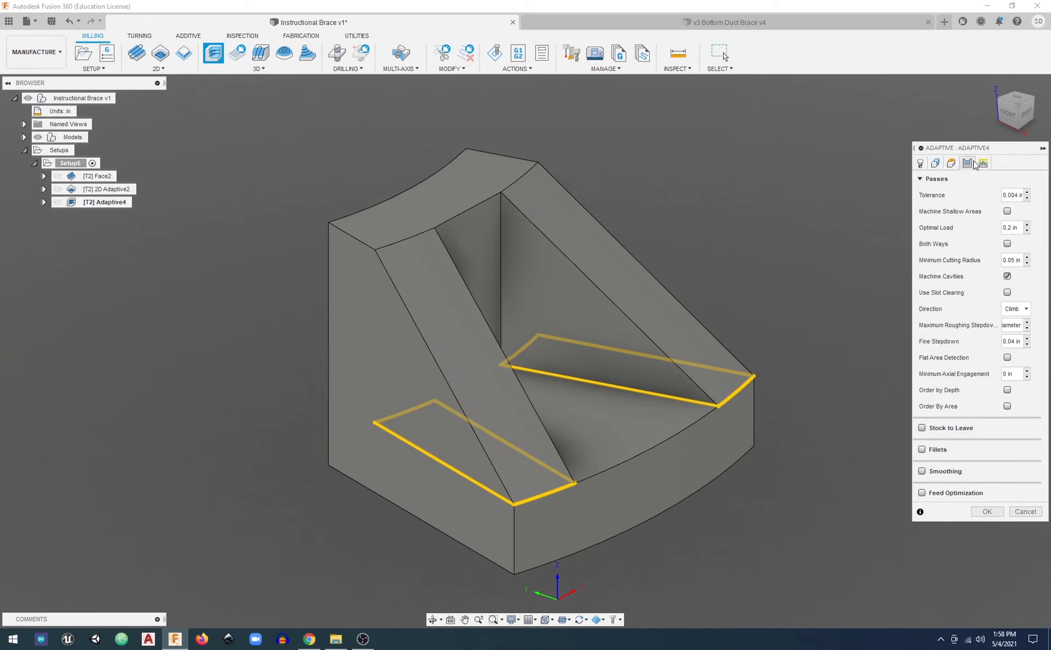
click(1006, 115)
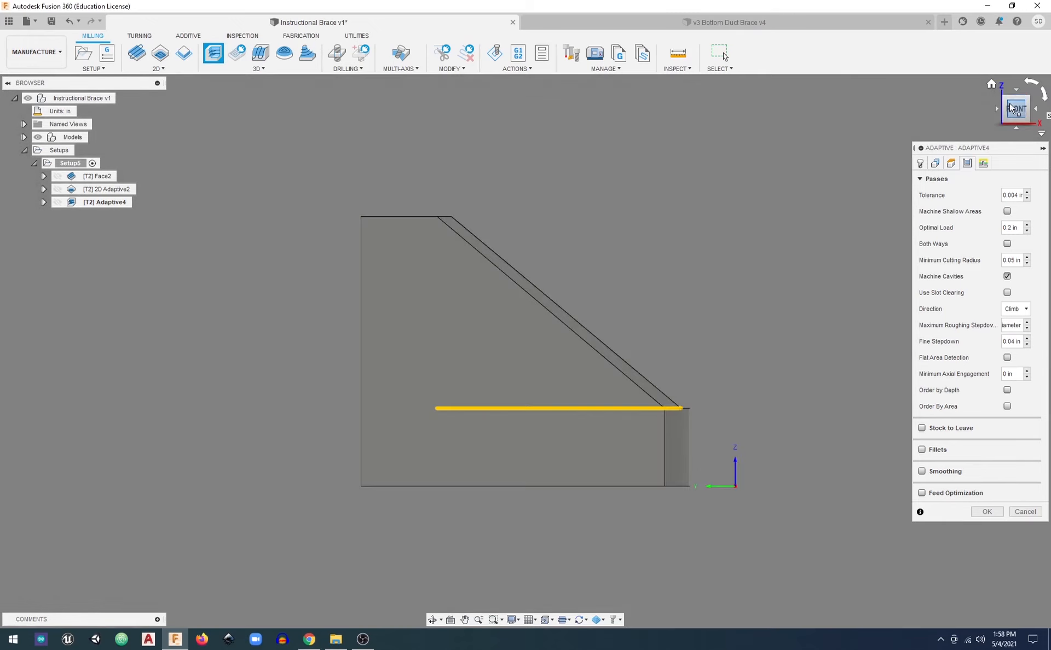
shift+middle_drag(832, 173, 800, 192)
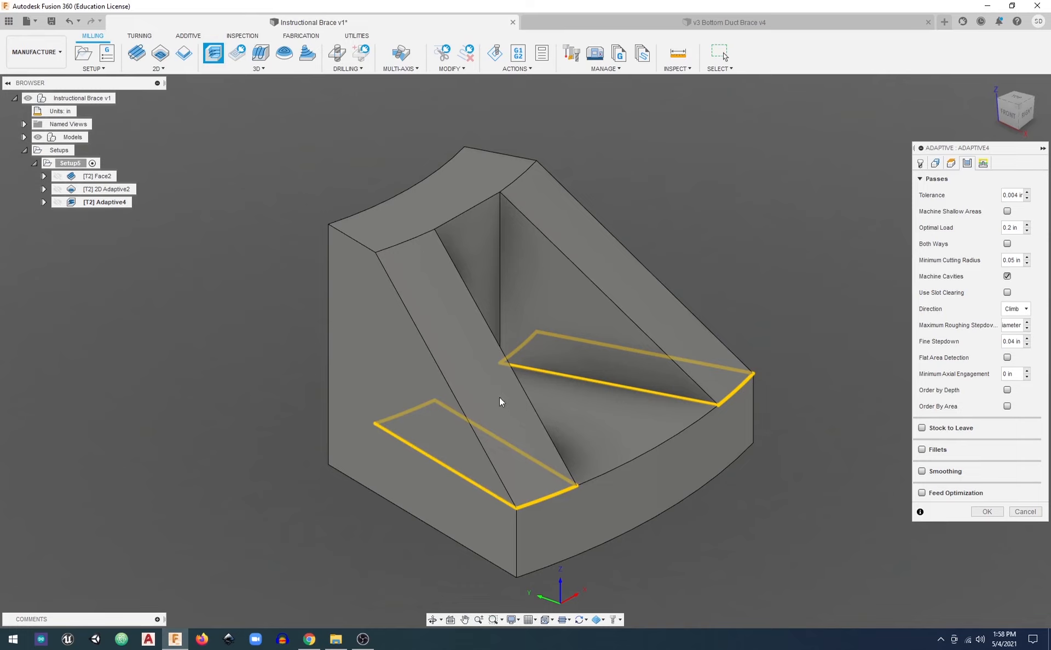
Review the roughing stepdown and linking settings, and generate the 3D Adaptive toolpath
drag(1021, 326, 985, 324)
click(1012, 326)
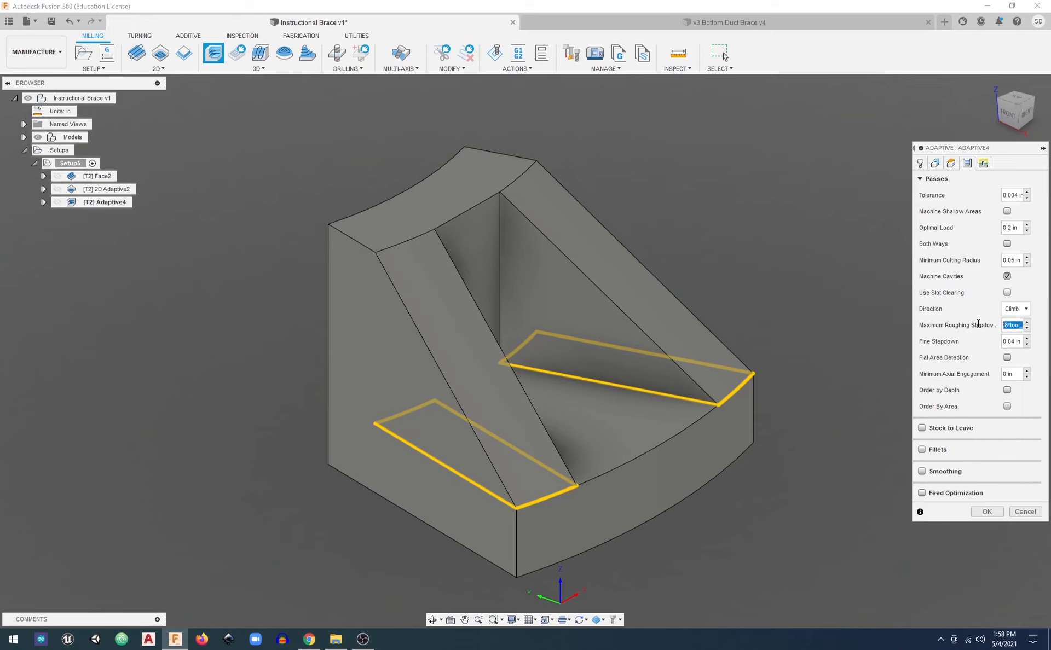
click(1013, 337)
click(983, 163)
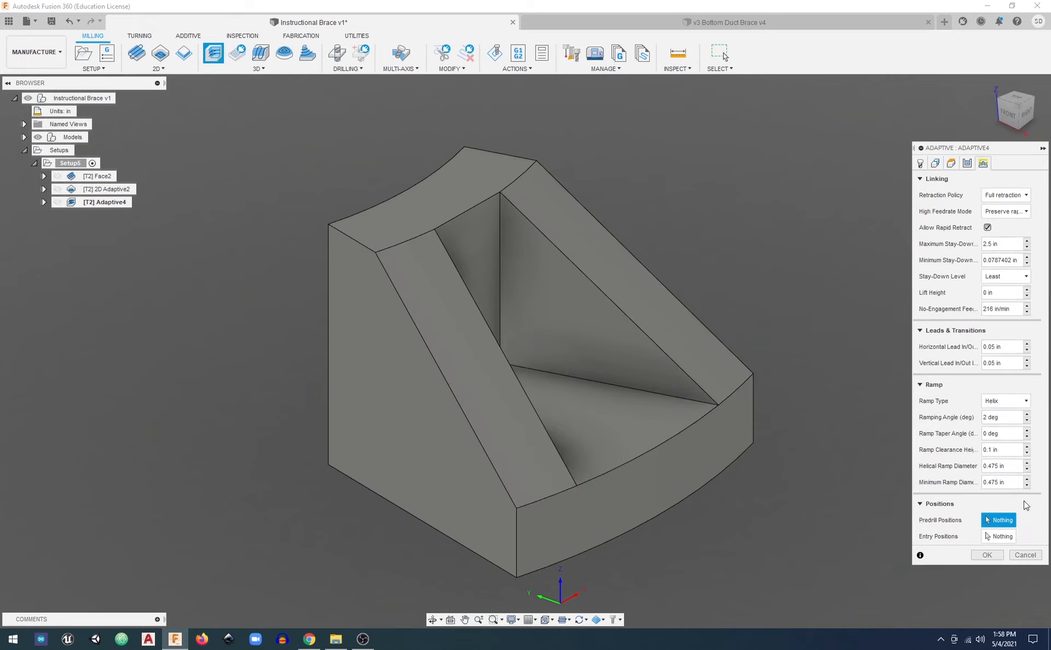
click(988, 554)
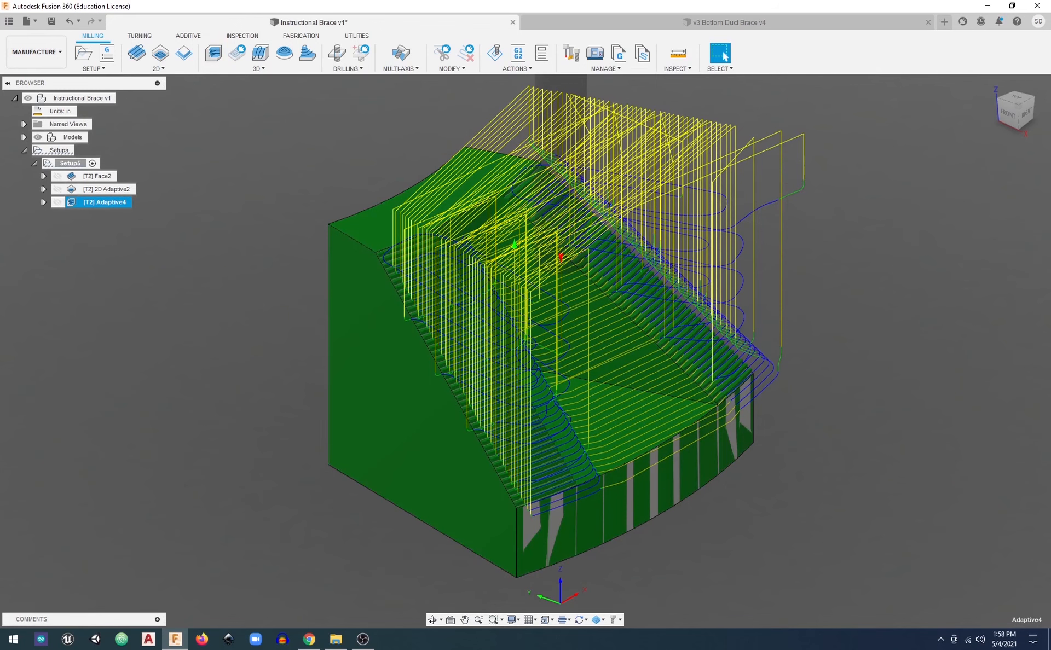
click(991, 84)
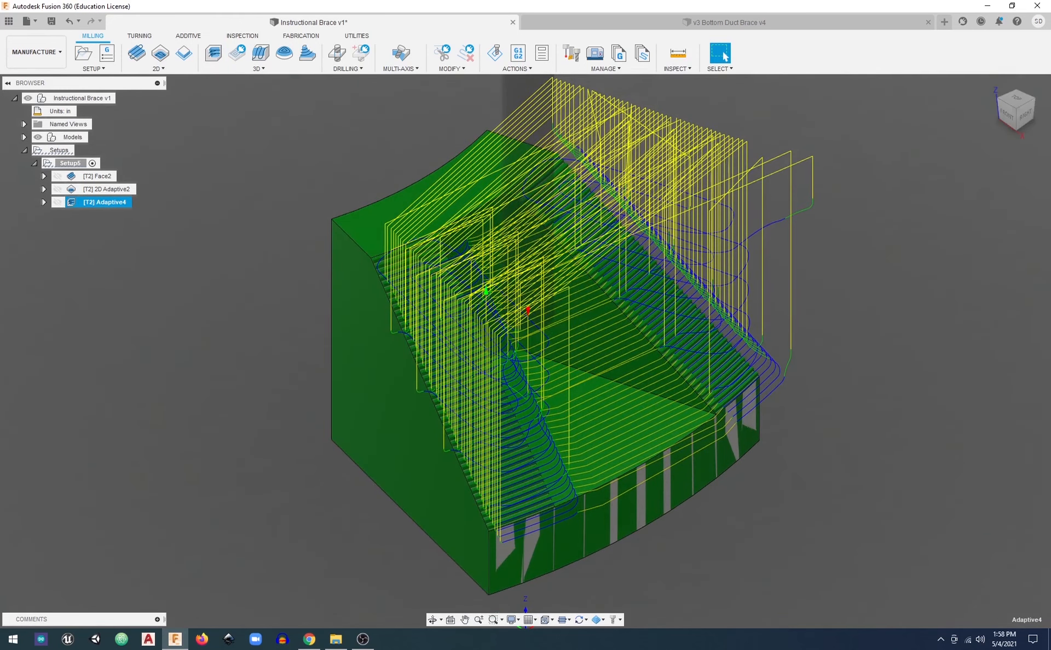
Simulate all Setup5 operations, playing quickly through the 2D Adaptive roughing and slowing playback for the rib machining
click(70, 163)
click(495, 53)
click(526, 579)
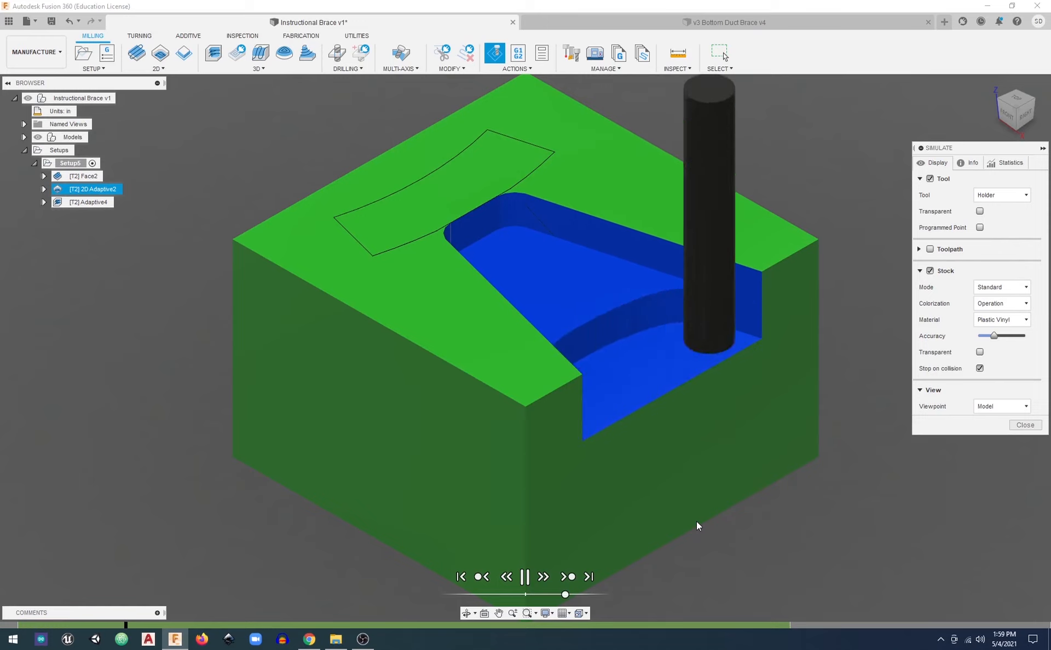
drag(572, 592, 575, 592)
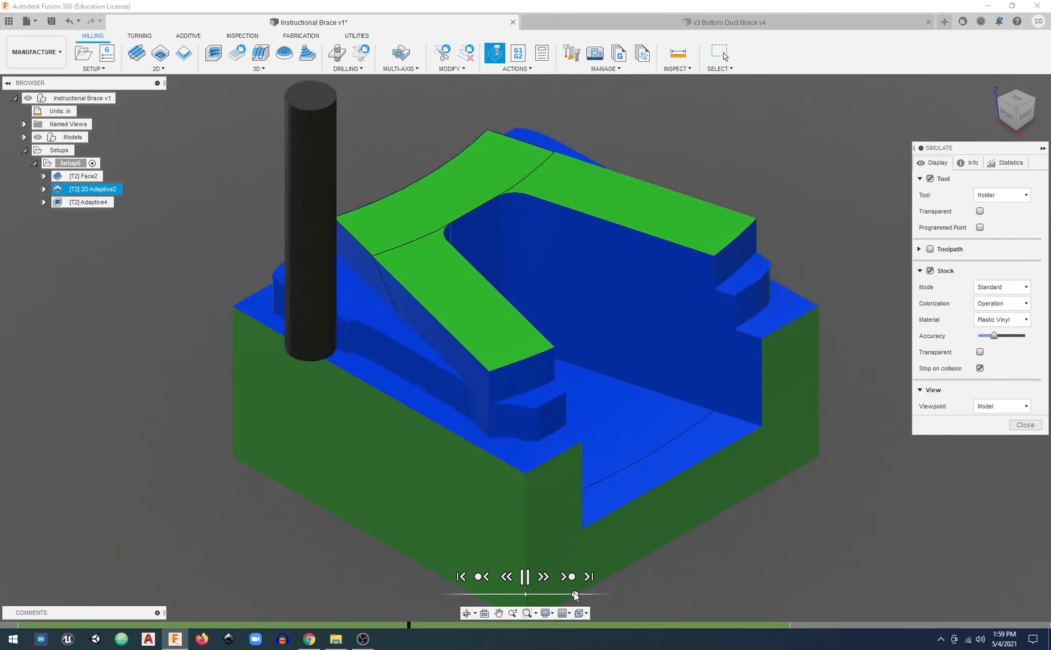
drag(575, 596, 561, 595)
Watch the 3D Adaptive operation cut the sloped ribs at increasing speed until the simulation ends
shift+middle_drag(576, 486, 631, 455)
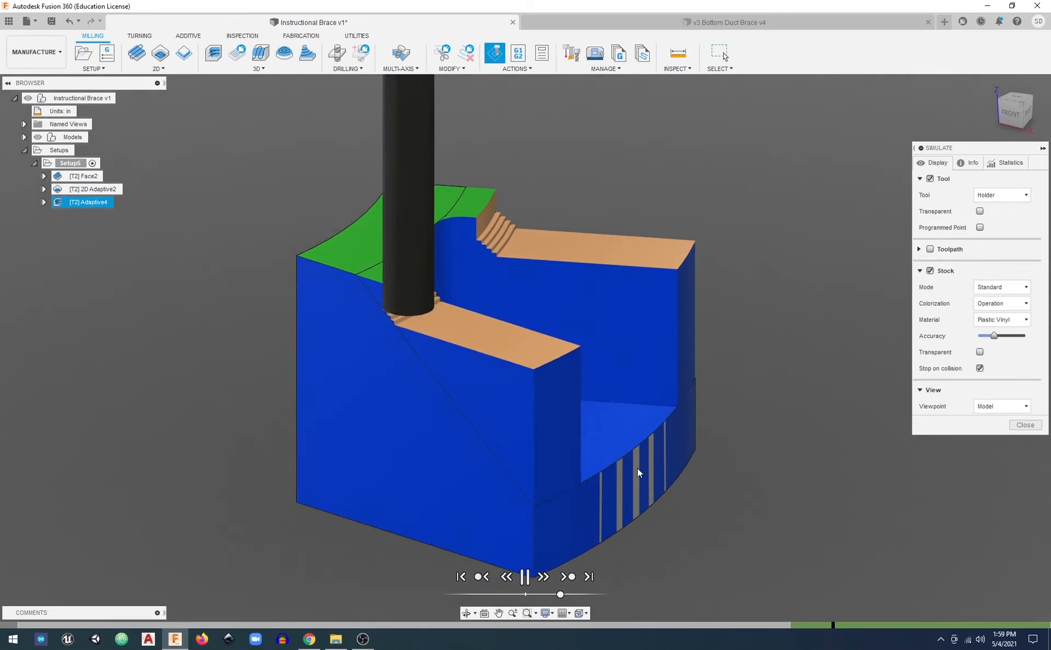
drag(561, 596, 567, 596)
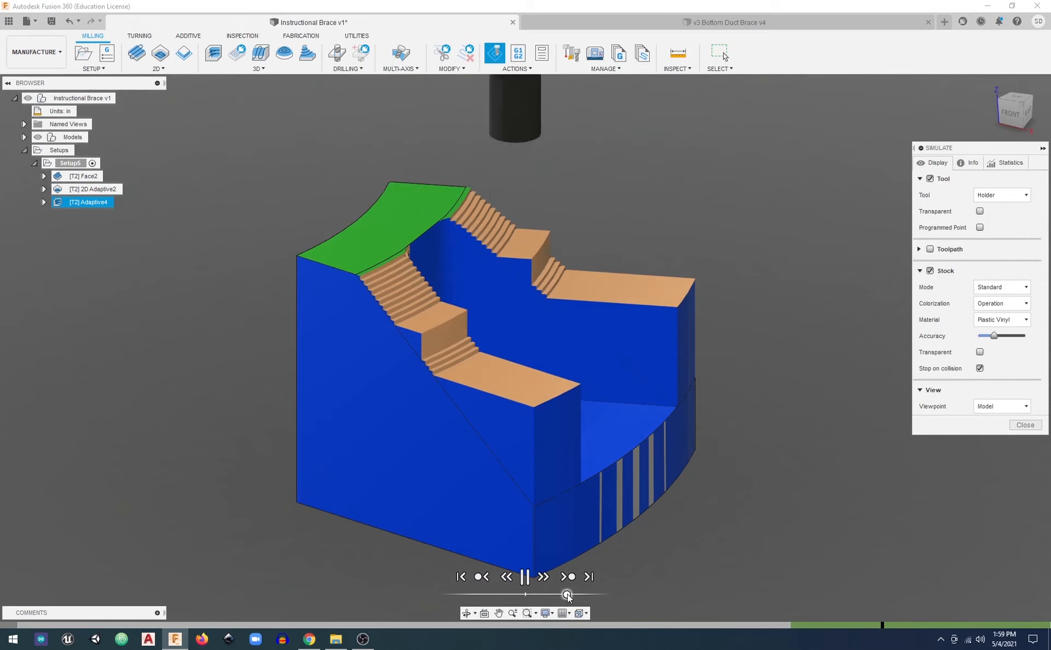
drag(567, 596, 574, 597)
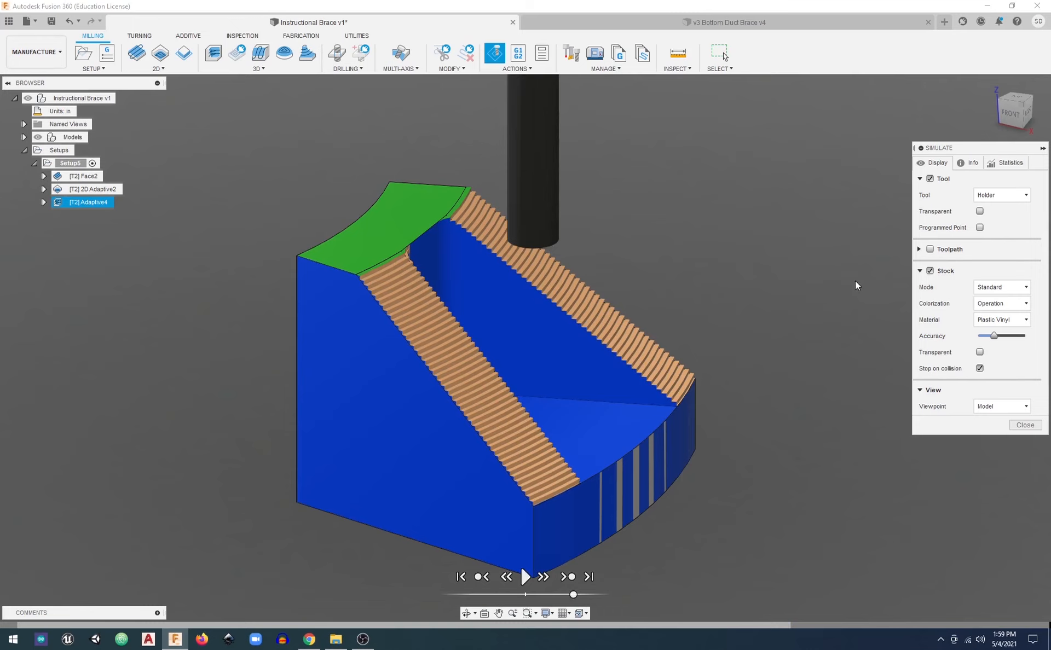
Examine the stepped surface on both ribs from the other side and close the simulation
shift+middle_drag(765, 303, 702, 294)
middle_drag(720, 362, 588, 322)
scroll(667, 363, up, 4)
scroll(589, 322, down, 3)
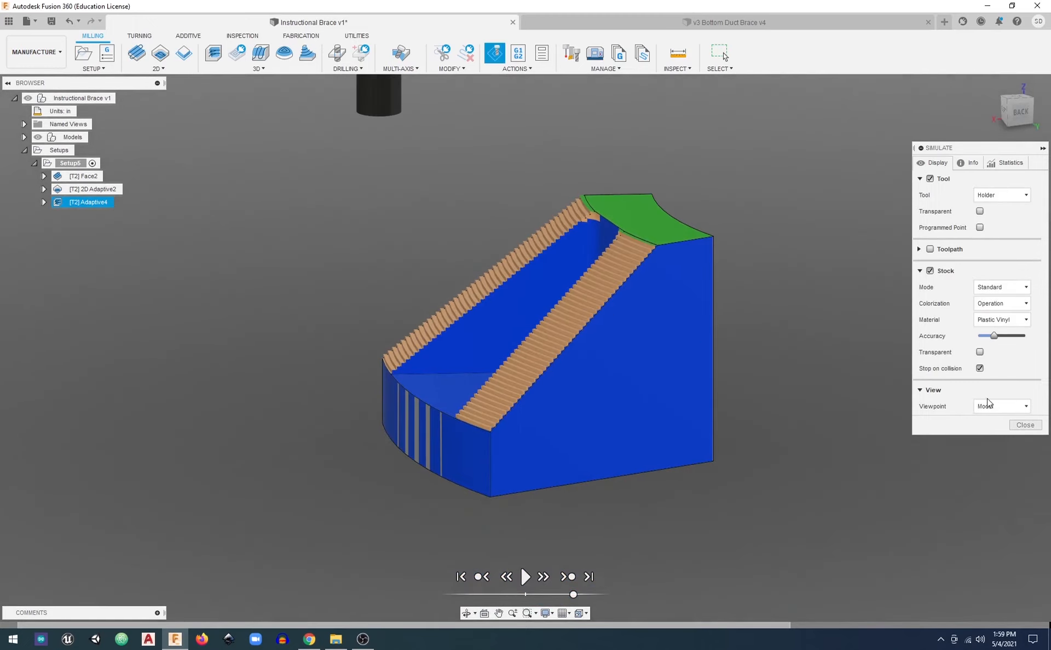
click(1022, 424)
Return to the home view of the brace and show the 2D Adaptive toolpath
scroll(473, 307, down, 3)
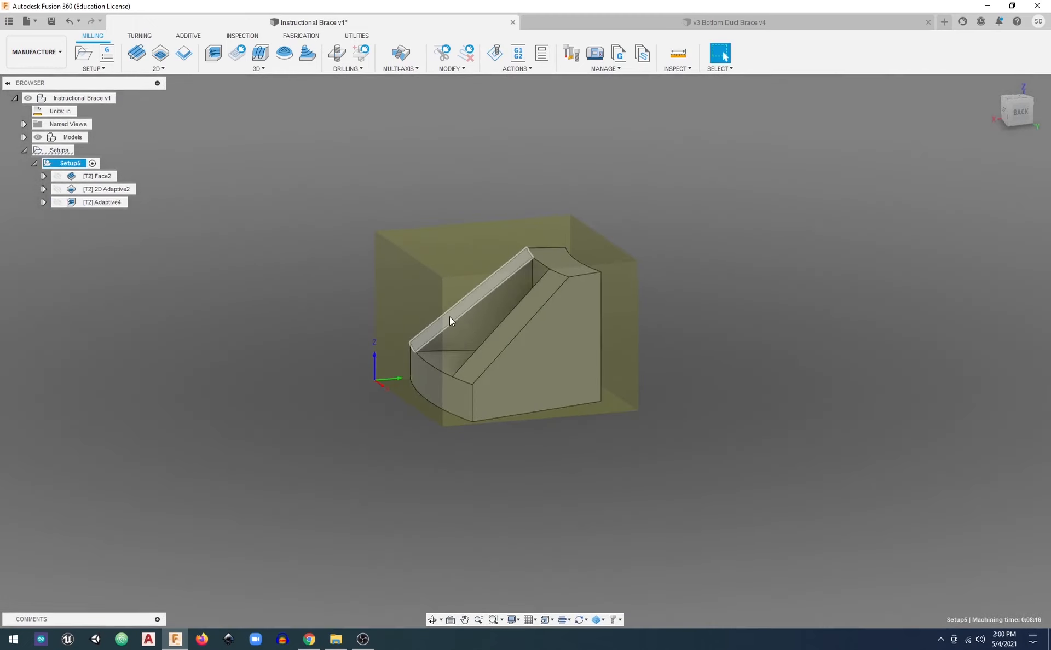
shift+middle_drag(449, 317, 677, 340)
click(992, 84)
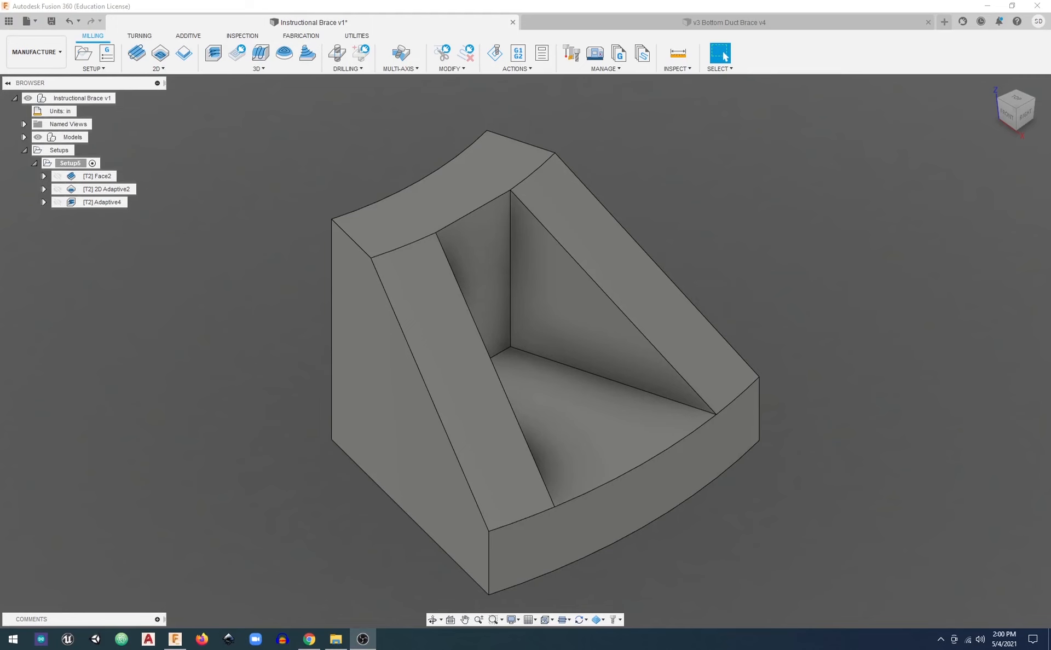
click(109, 192)
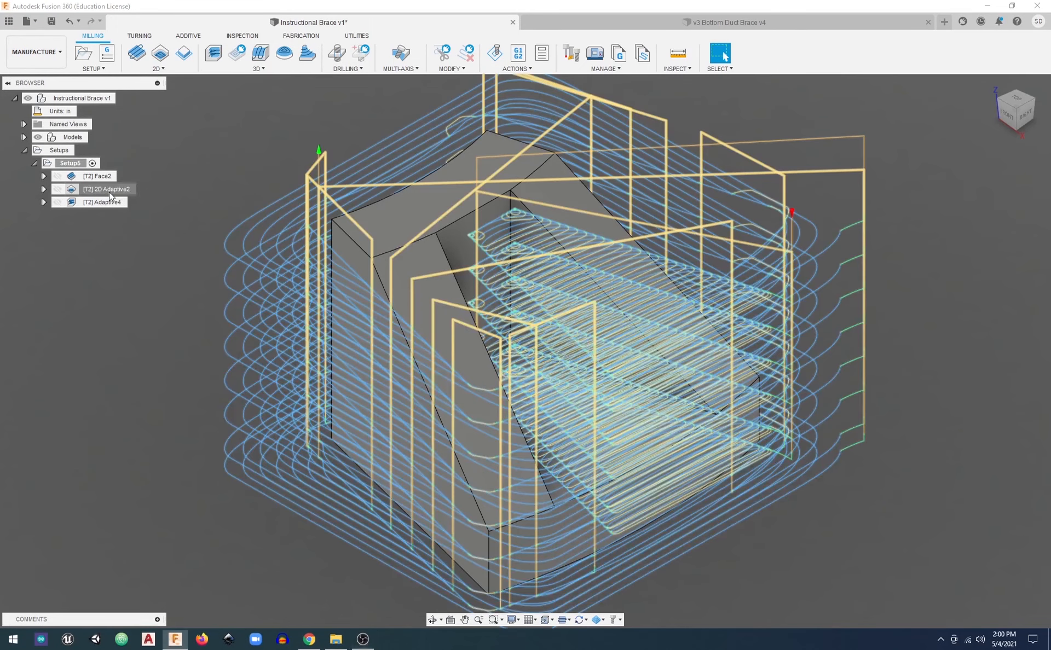
Start a 2D Contour operation in Setup5 and select the brace's bottom outer outline as the contour
click(109, 192)
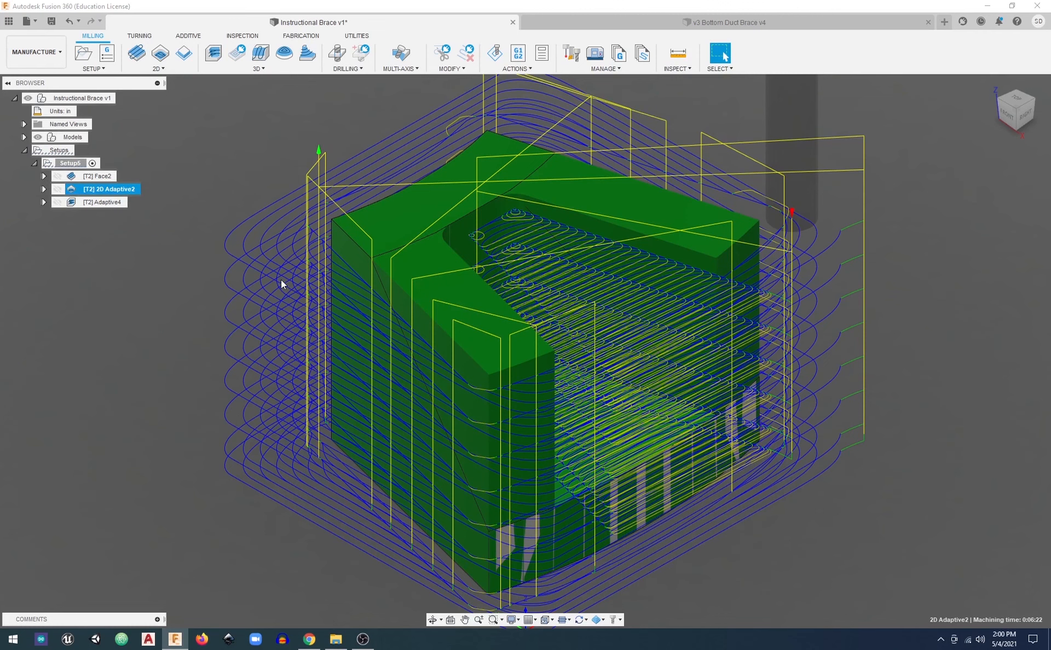
click(158, 68)
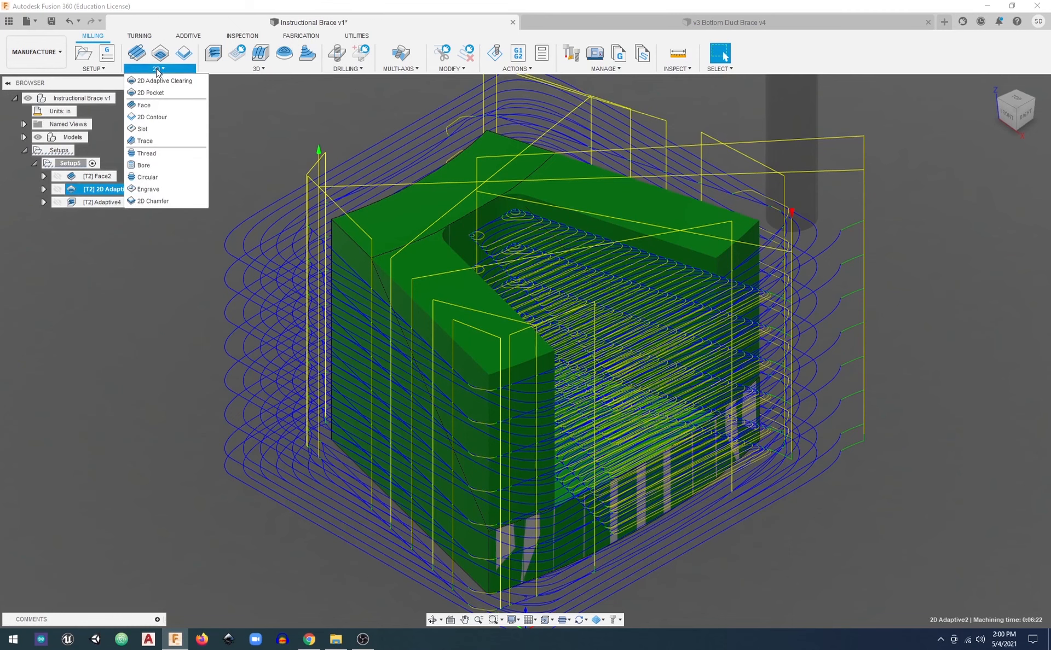
click(165, 119)
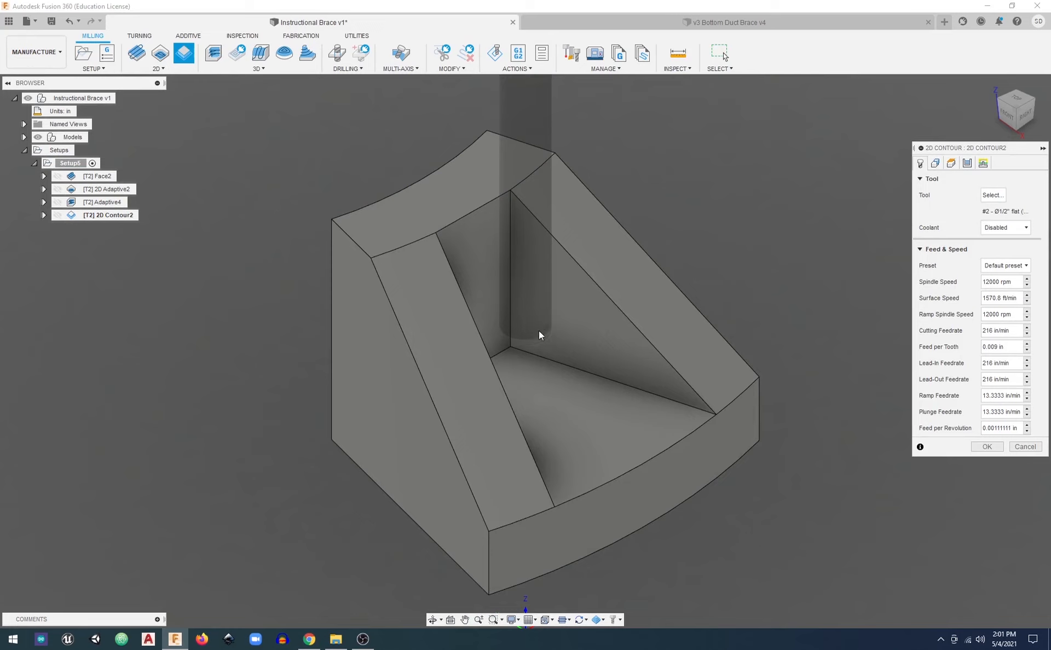
shift+middle_drag(382, 405, 482, 275)
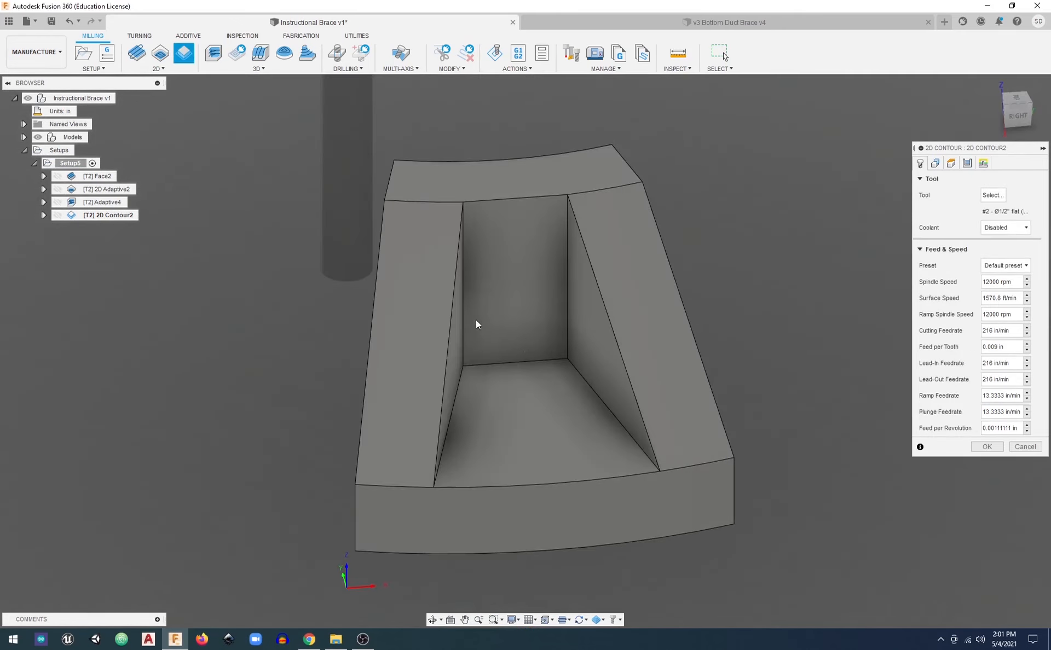
shift+middle_drag(478, 396, 510, 399)
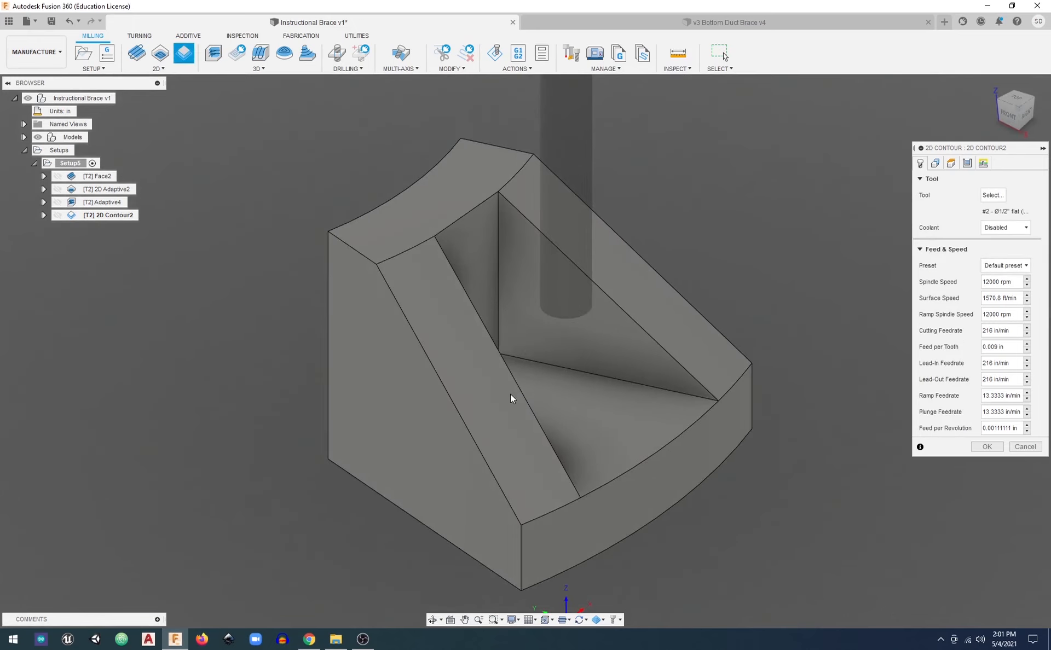
click(398, 508)
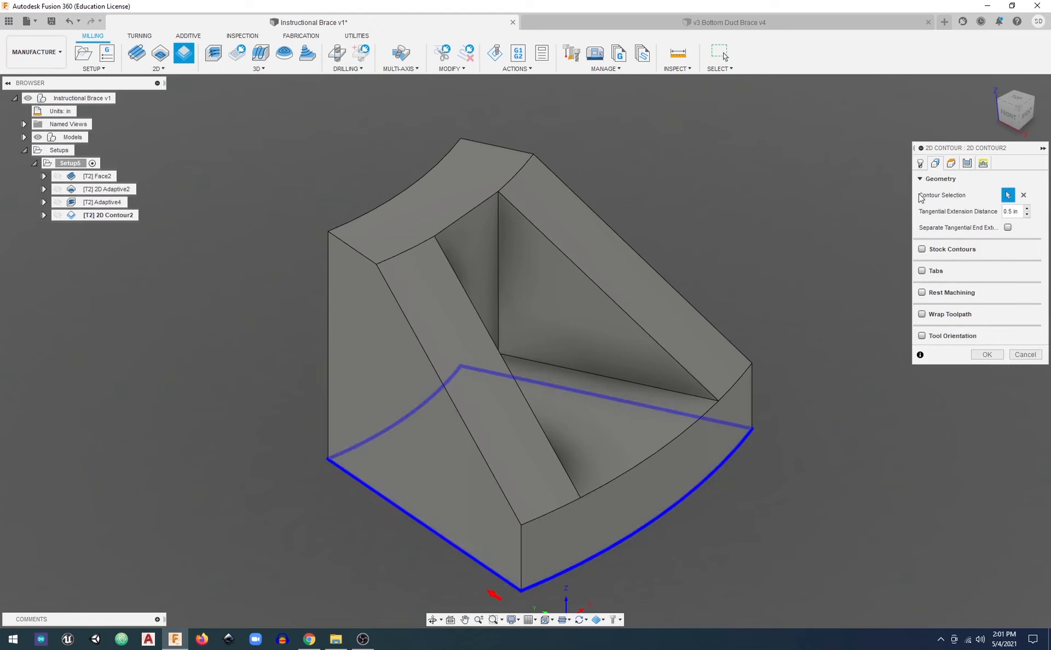
Add the open chain of inner edges around the pocket floor as a second contour
click(951, 163)
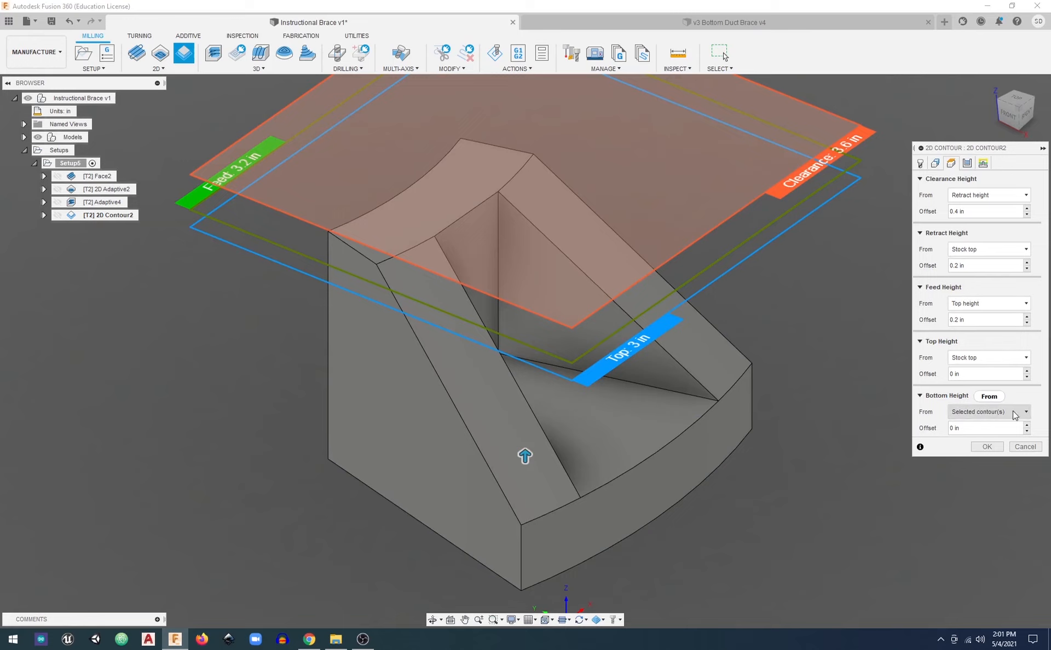
click(935, 164)
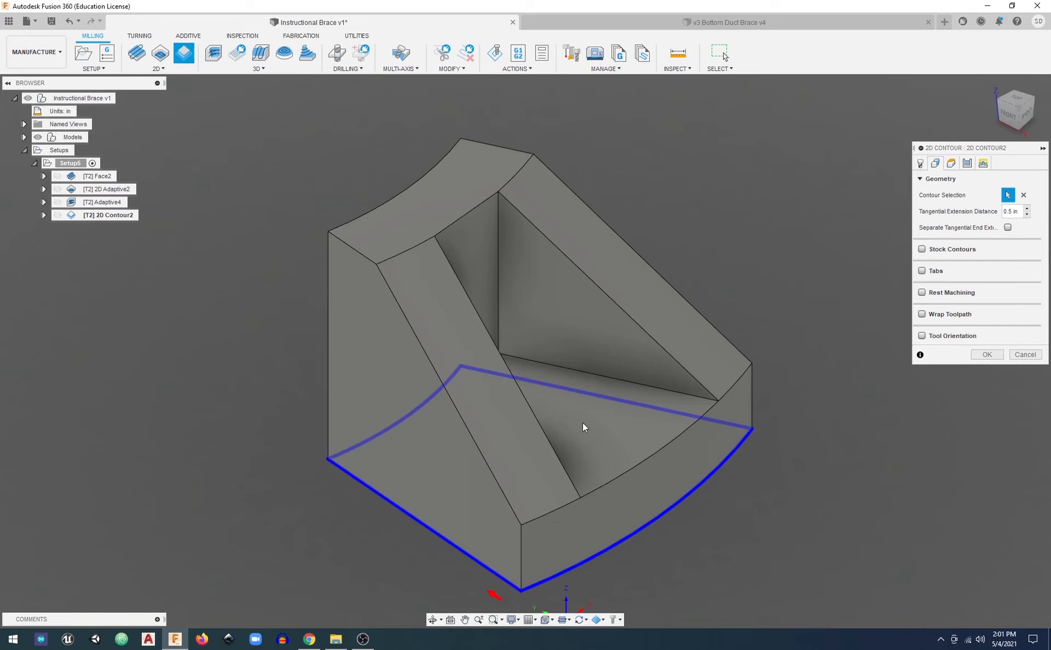
click(583, 374)
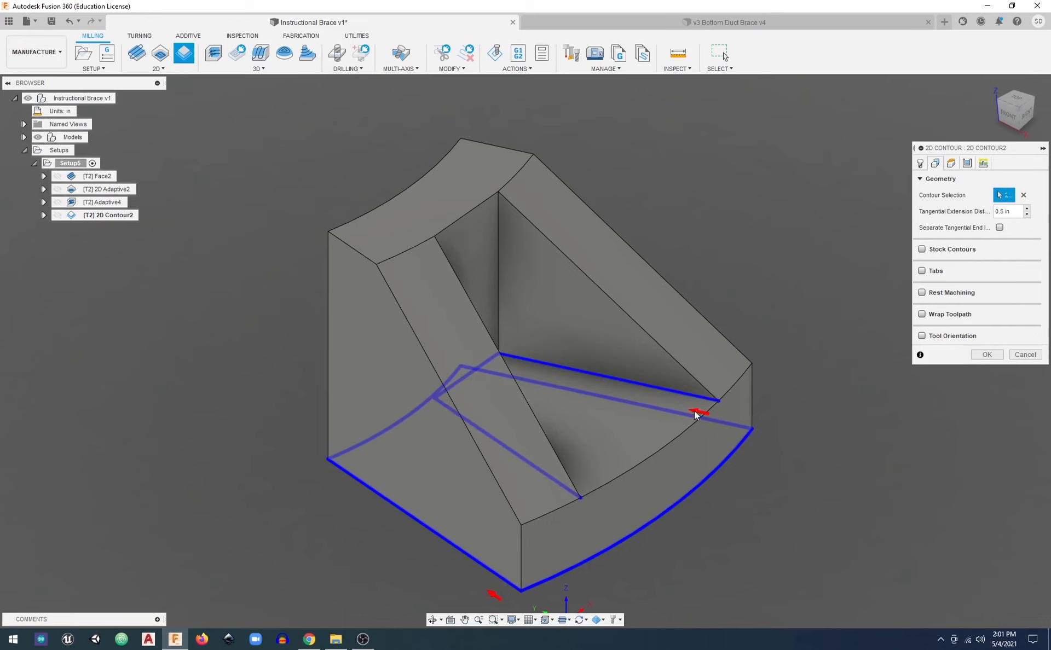
shift+middle_drag(681, 333, 683, 356)
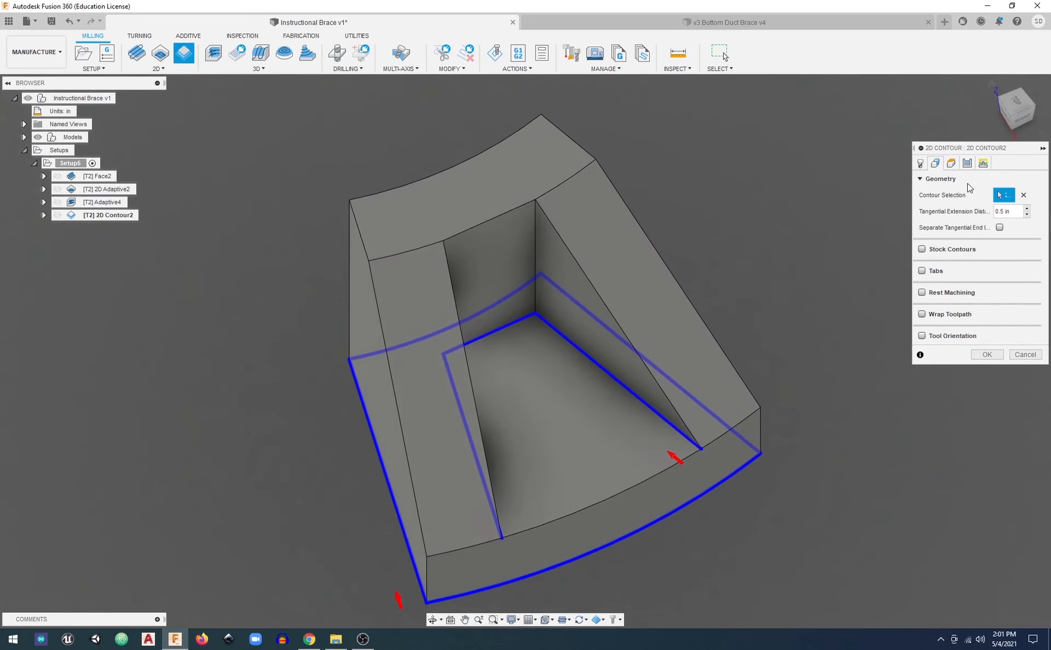
Review the contour operation's heights against the brace and bring up its pass settings
click(951, 164)
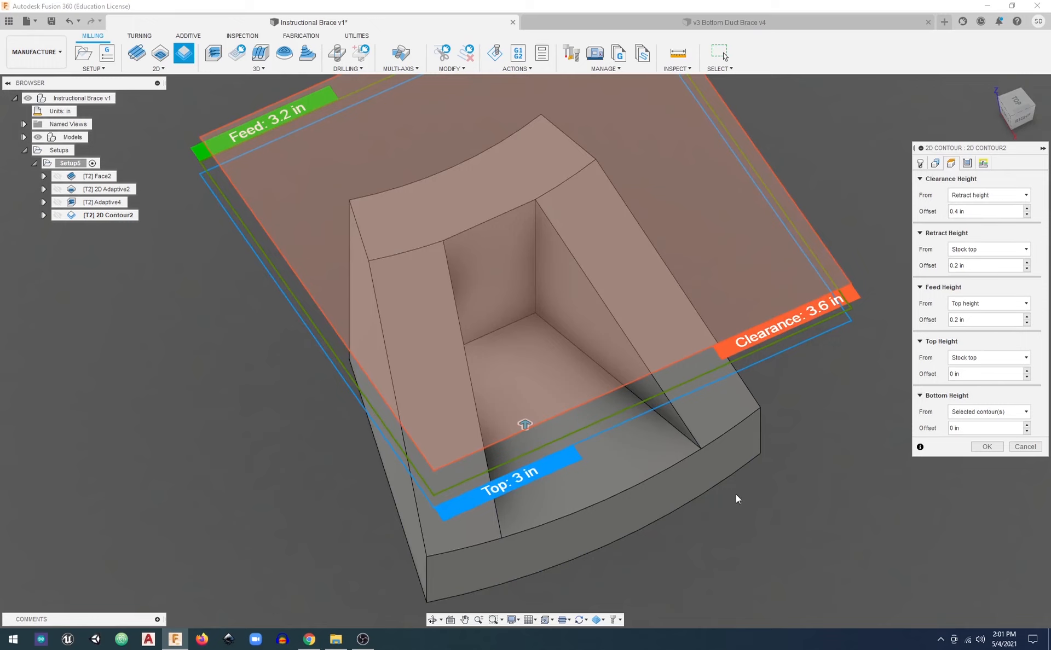
shift+middle_drag(699, 505, 697, 458)
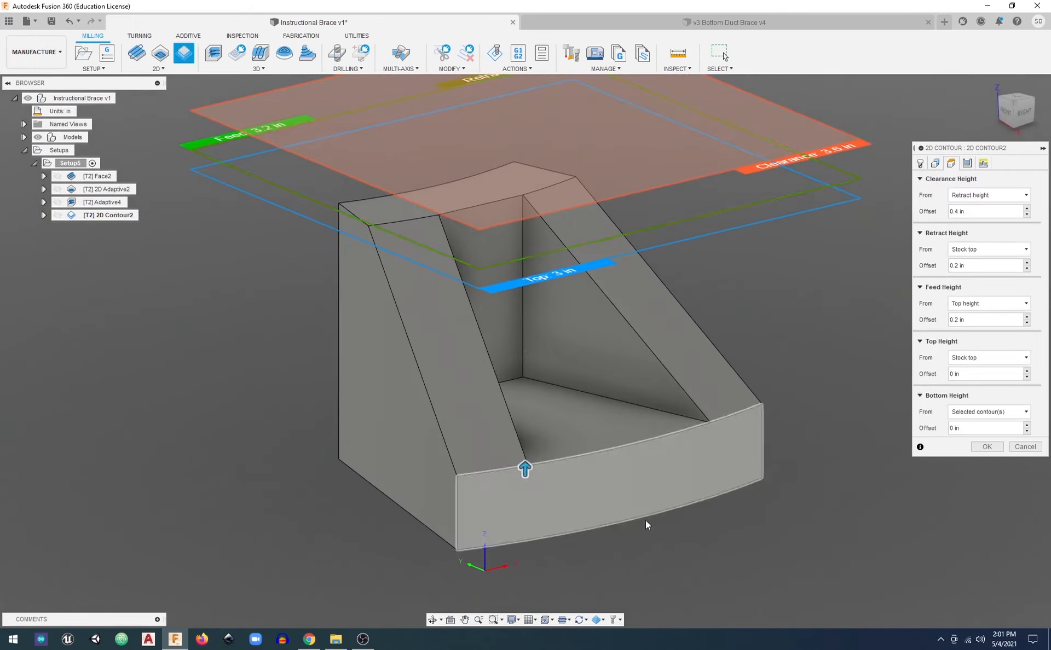
click(966, 163)
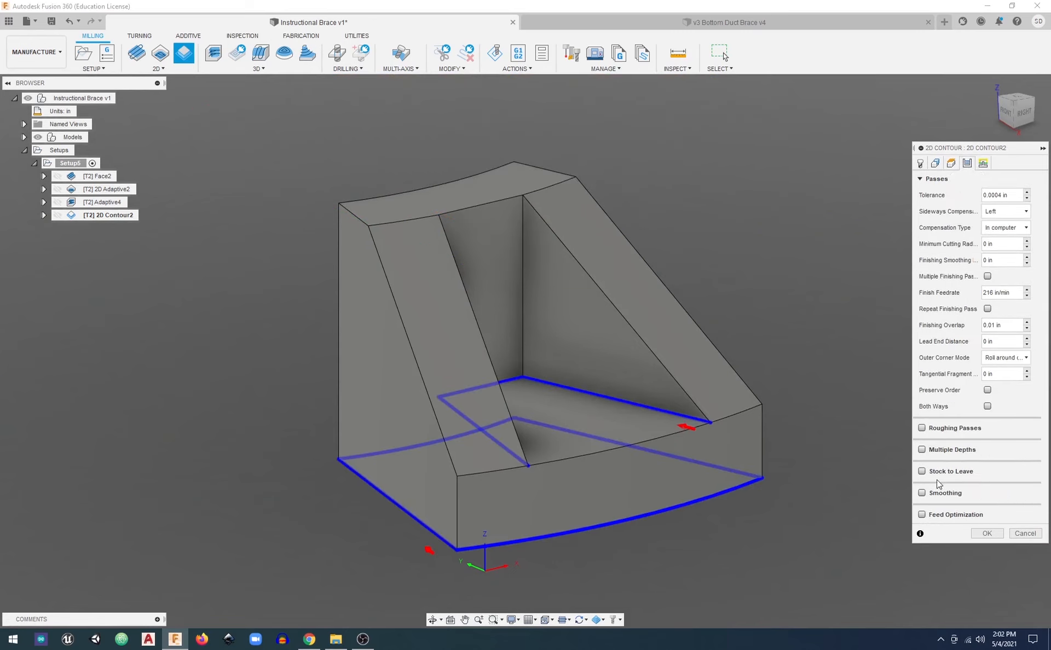
click(922, 450)
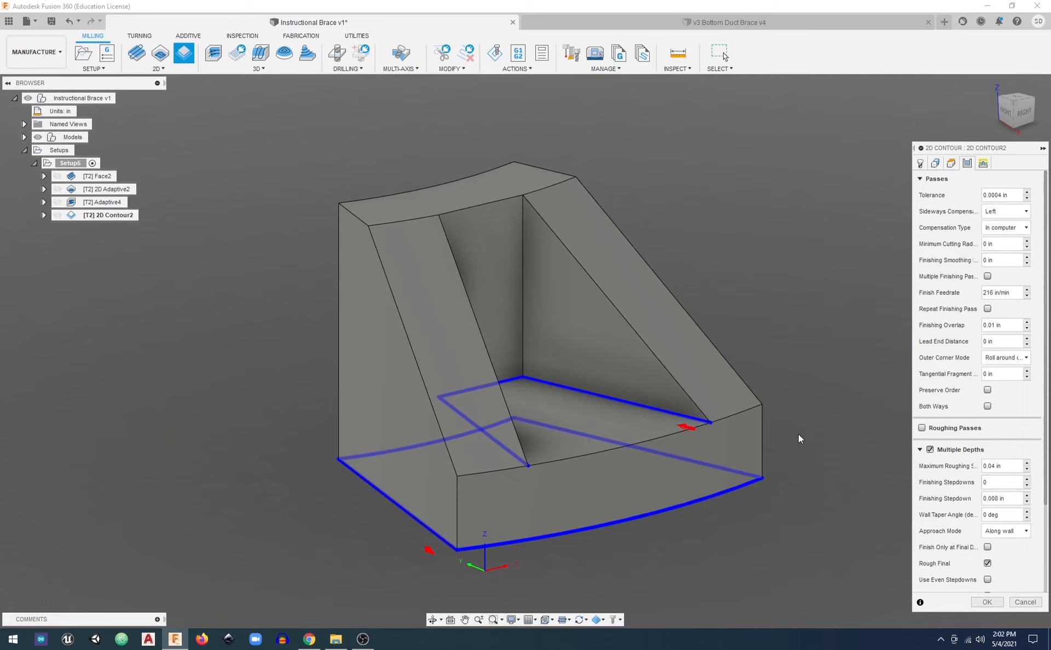
click(932, 454)
click(931, 451)
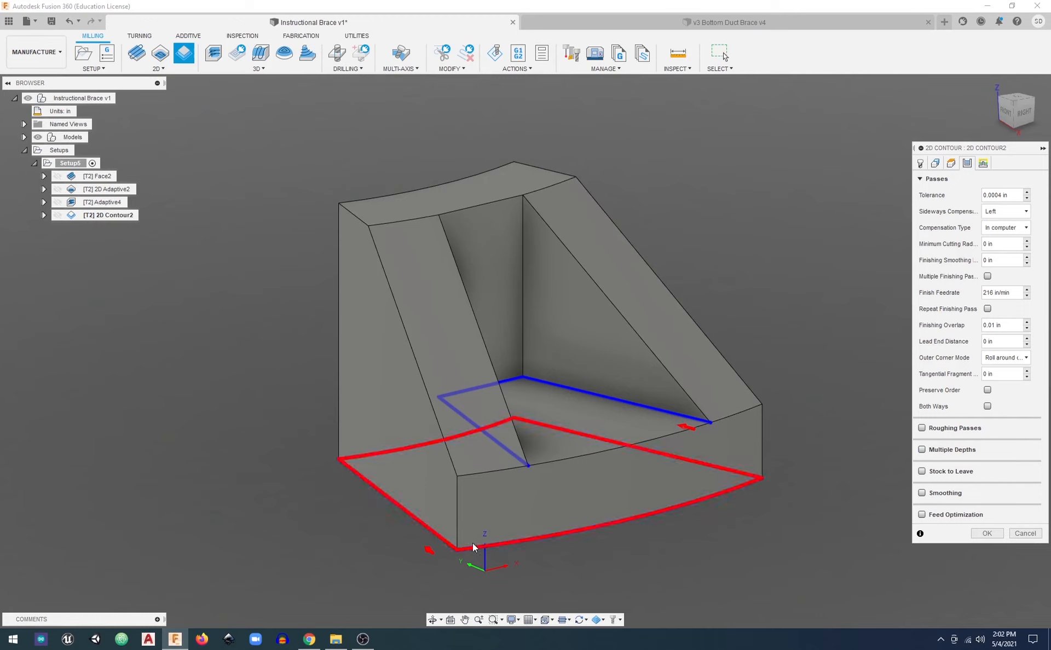
click(458, 556)
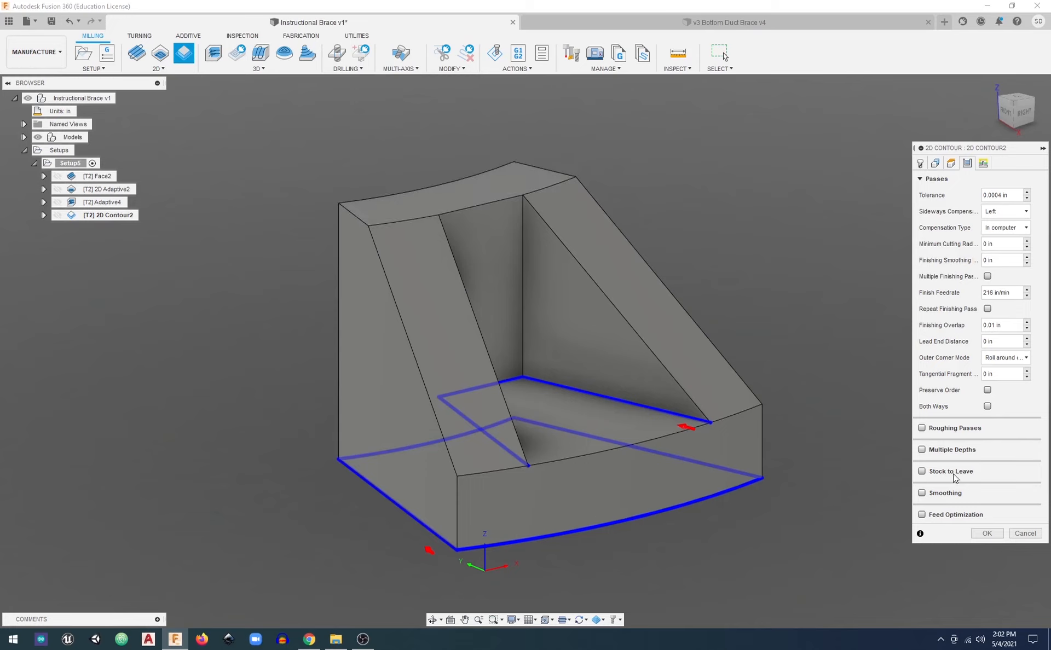
Enable multiple depths for the contour and set the maximum roughing stepdown to .8*tool_diameter, keeping 0 finishing stepdowns
click(922, 450)
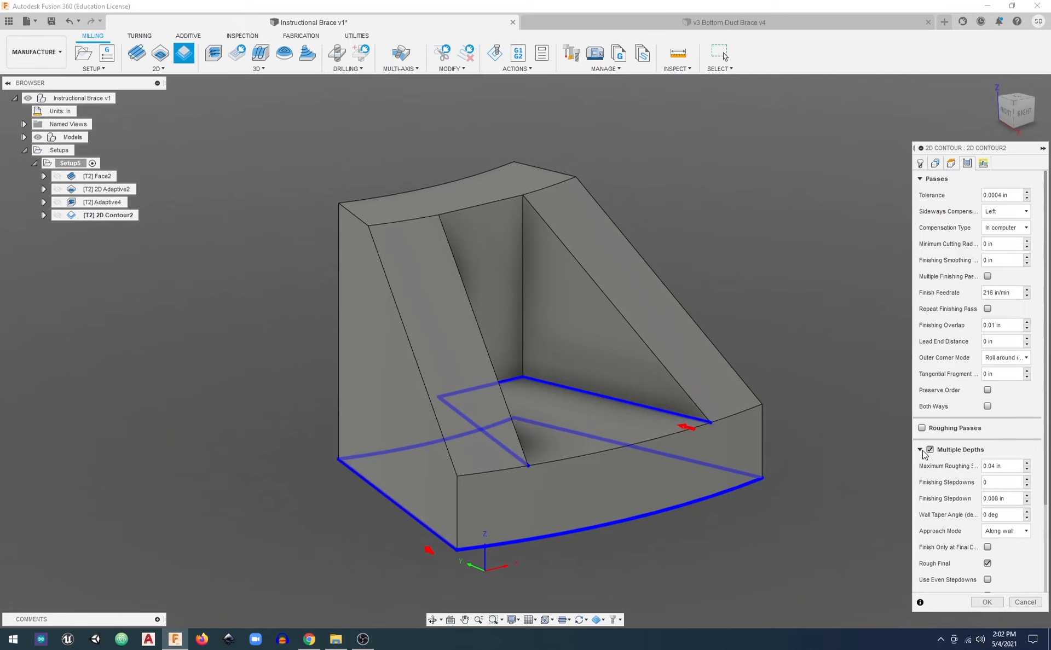
click(1010, 467)
click(1010, 466)
text(.8*tool)
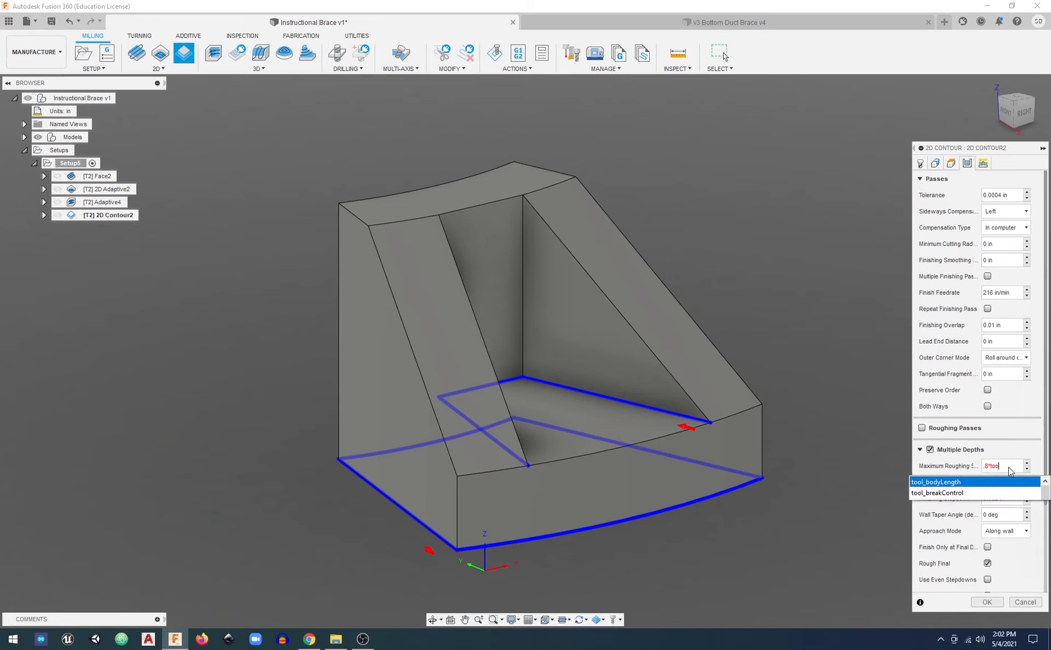
key(Down)
key(Down)
key(Down)
key(Down)
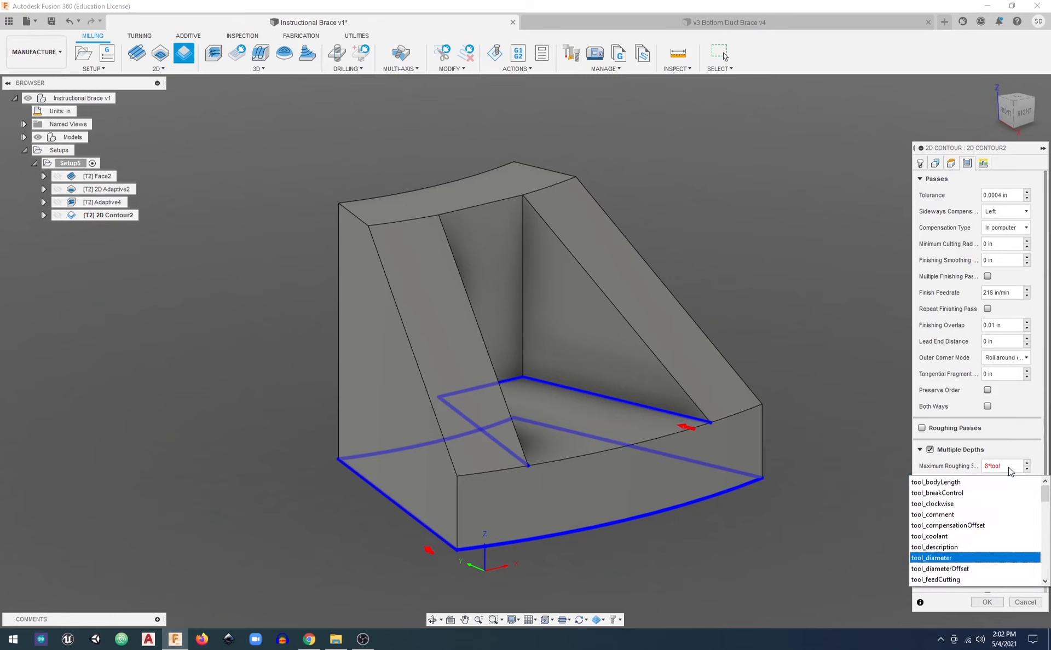
key(Return)
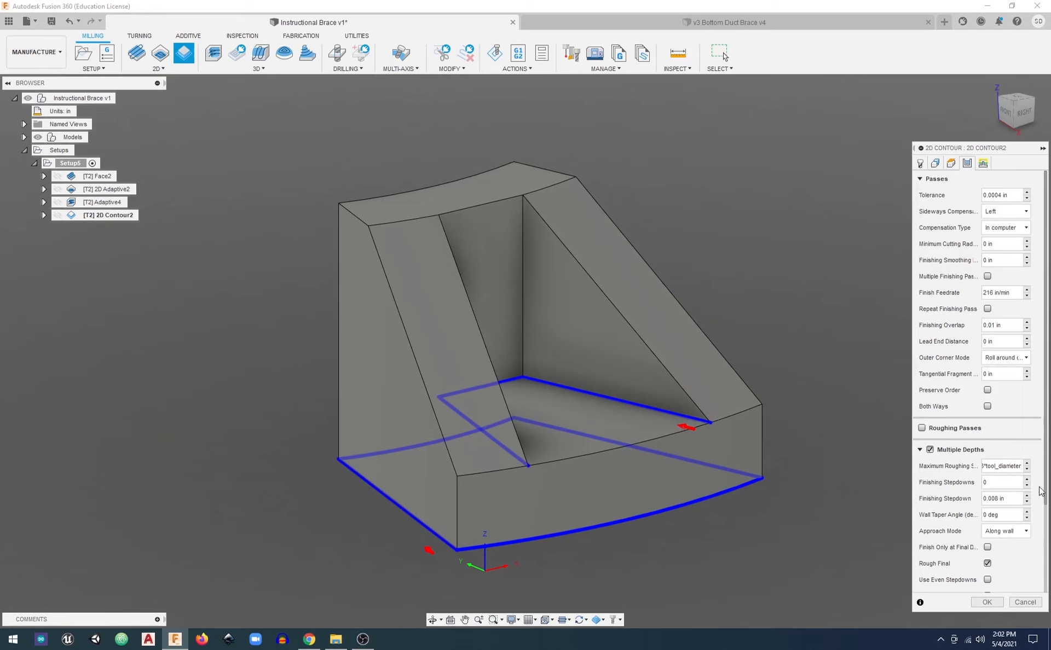
click(1020, 498)
drag(1005, 468, 972, 467)
click(1005, 484)
scroll(1014, 454, down, 1)
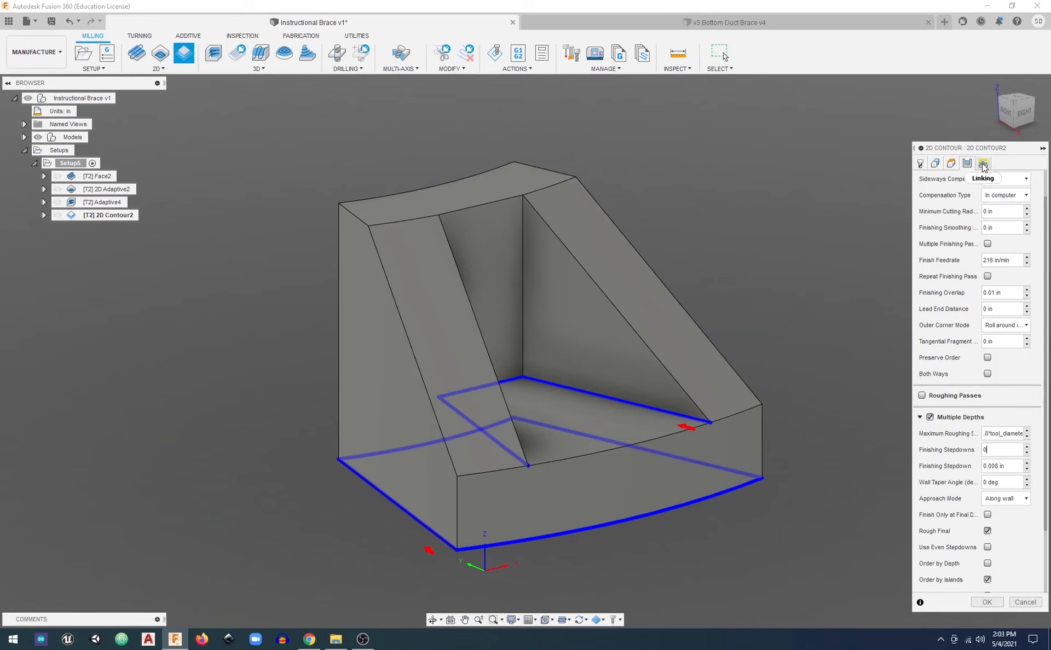
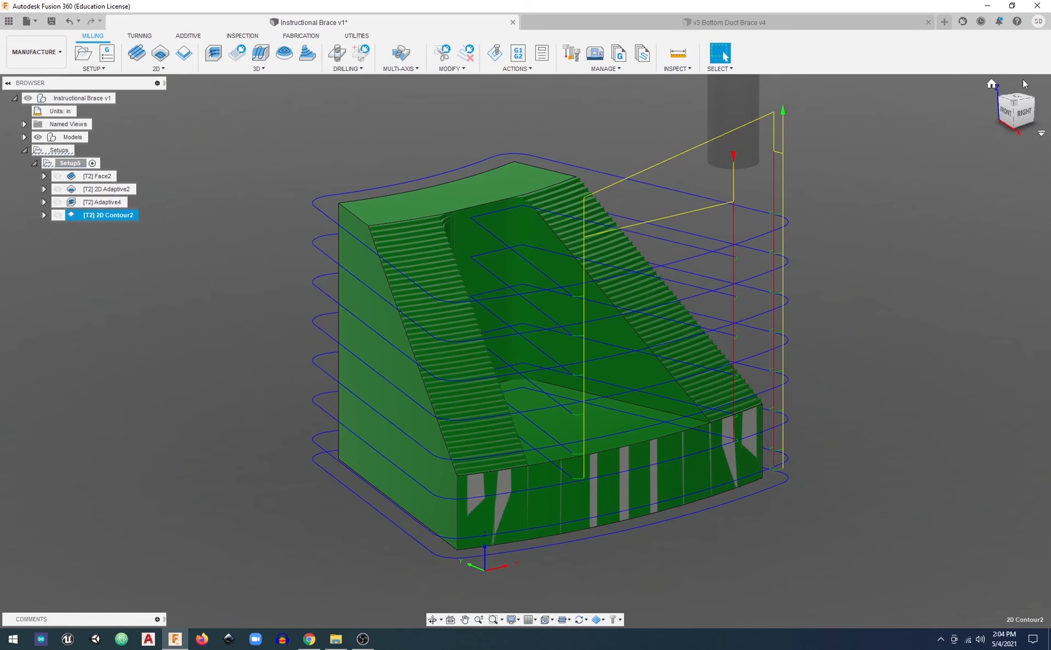
Simulate all of Setup5's operations from the home view, skipping ahead through facing and both adaptive operations to the 2D Contour
click(992, 84)
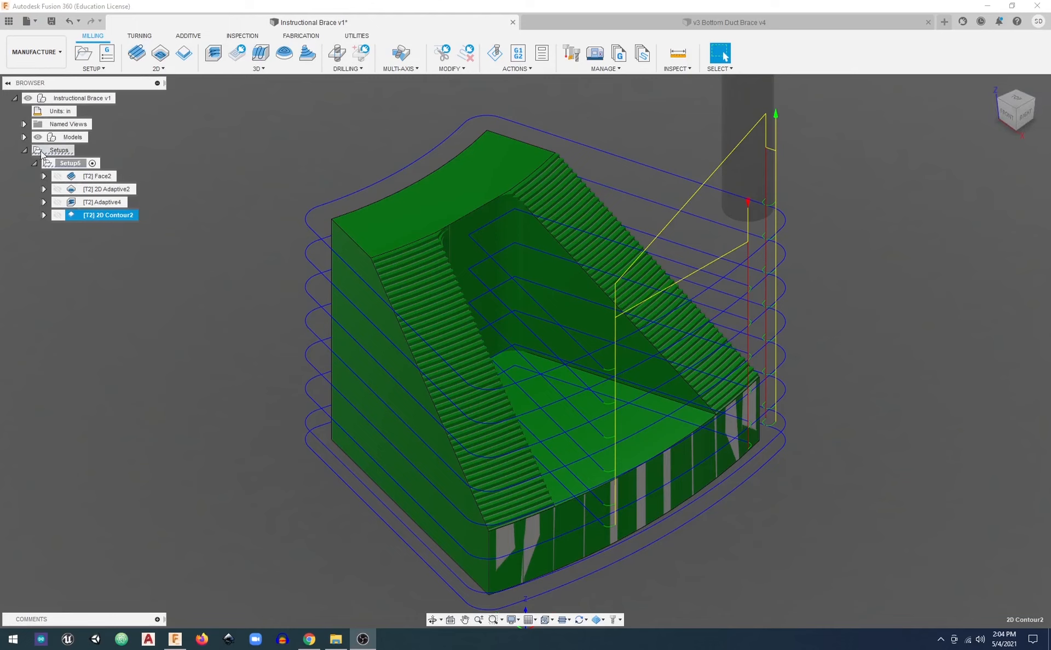
right_click(66, 163)
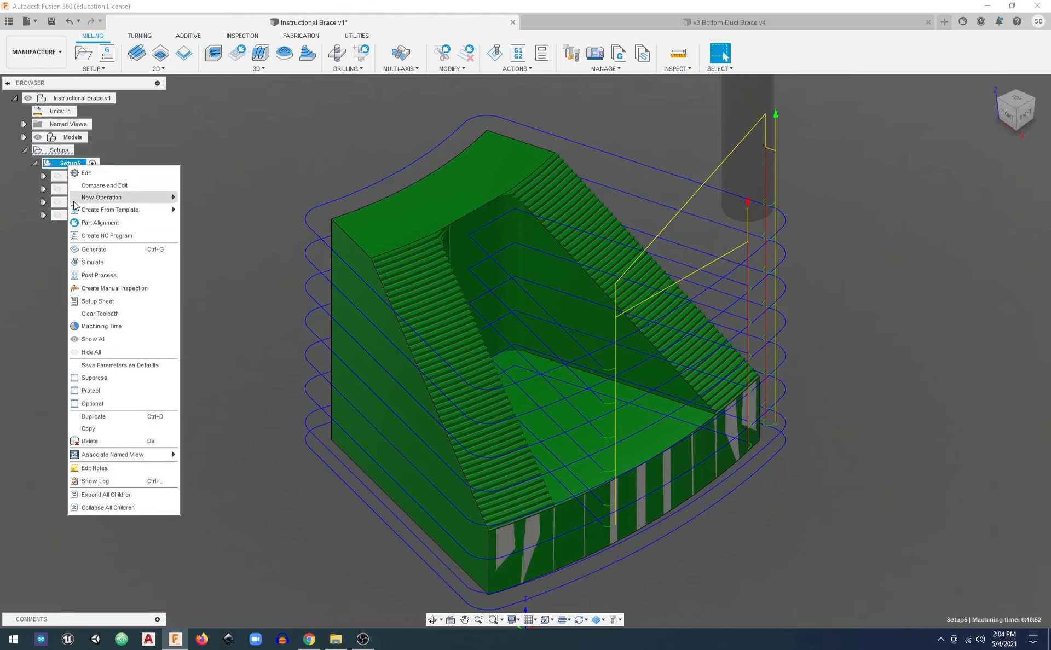
click(92, 262)
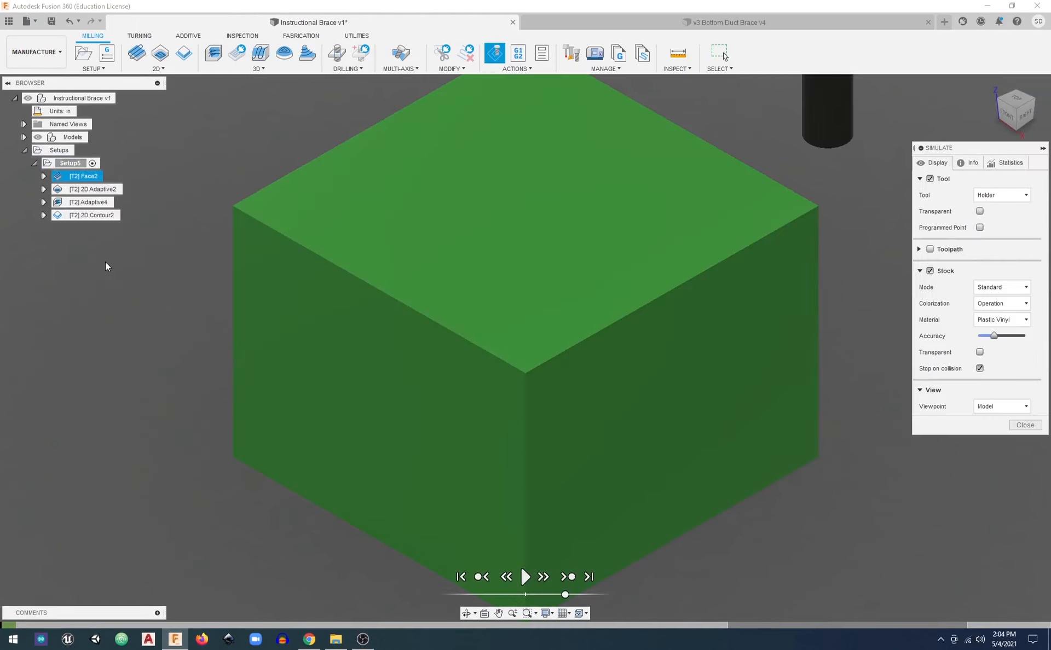
click(526, 577)
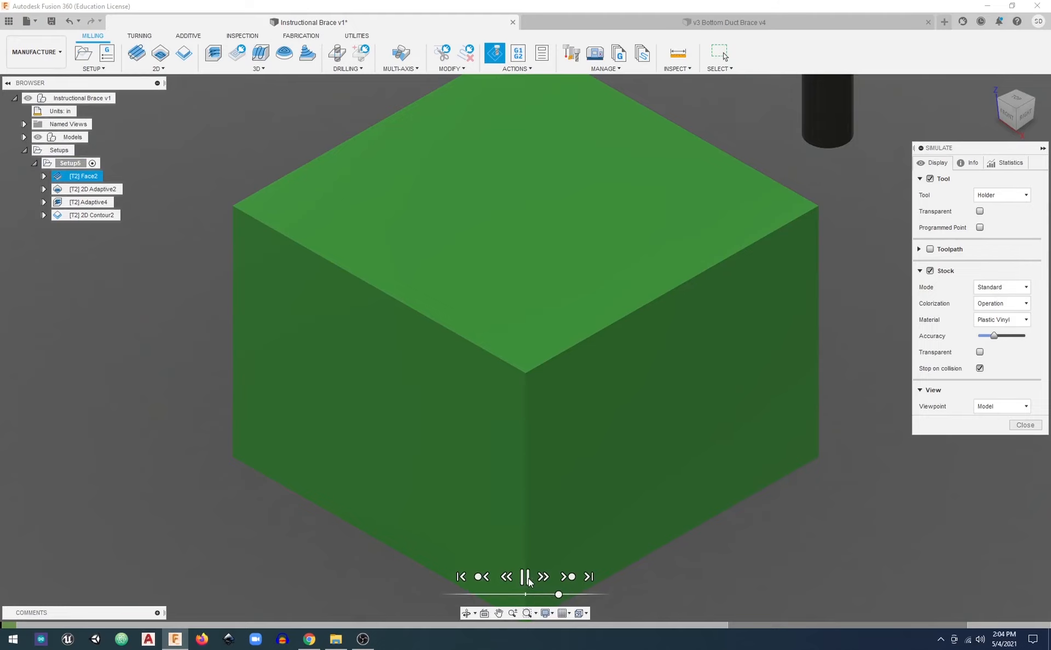
click(569, 577)
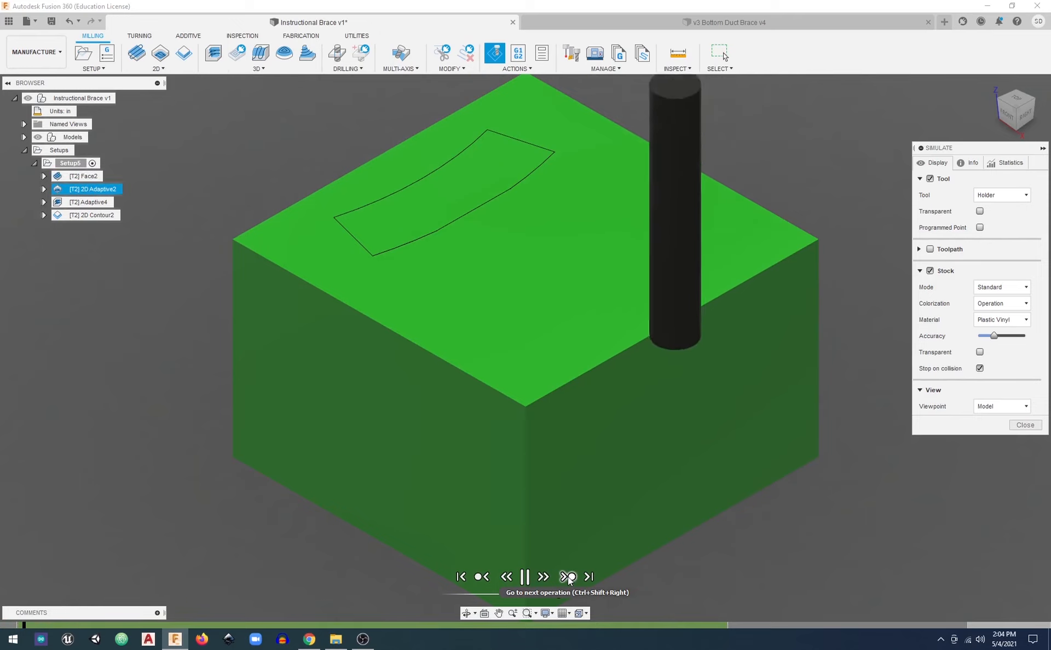
click(569, 577)
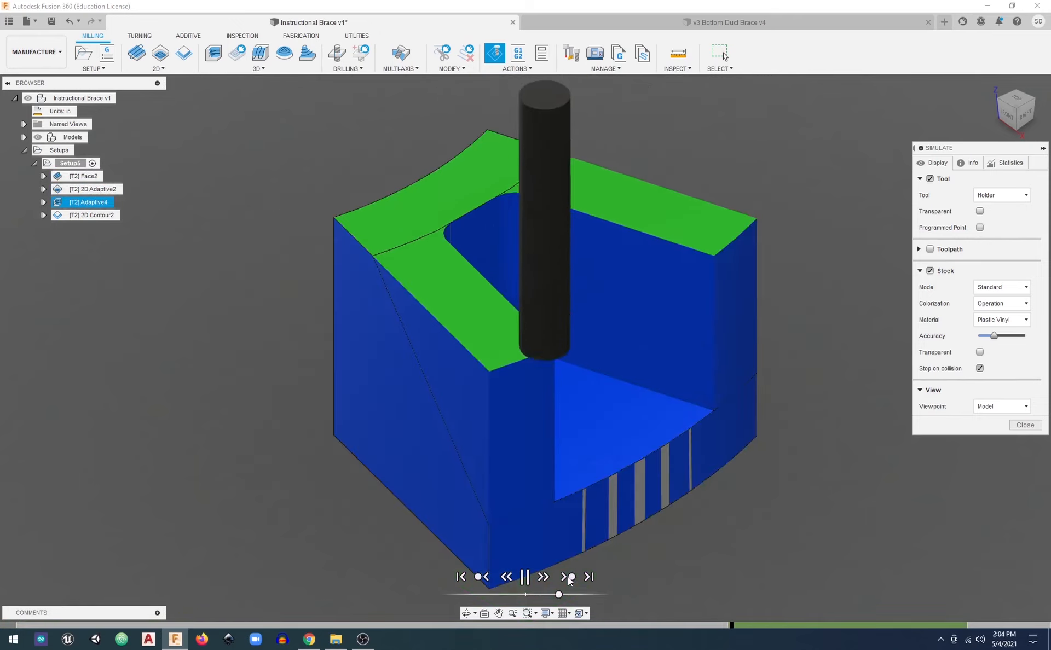
click(568, 578)
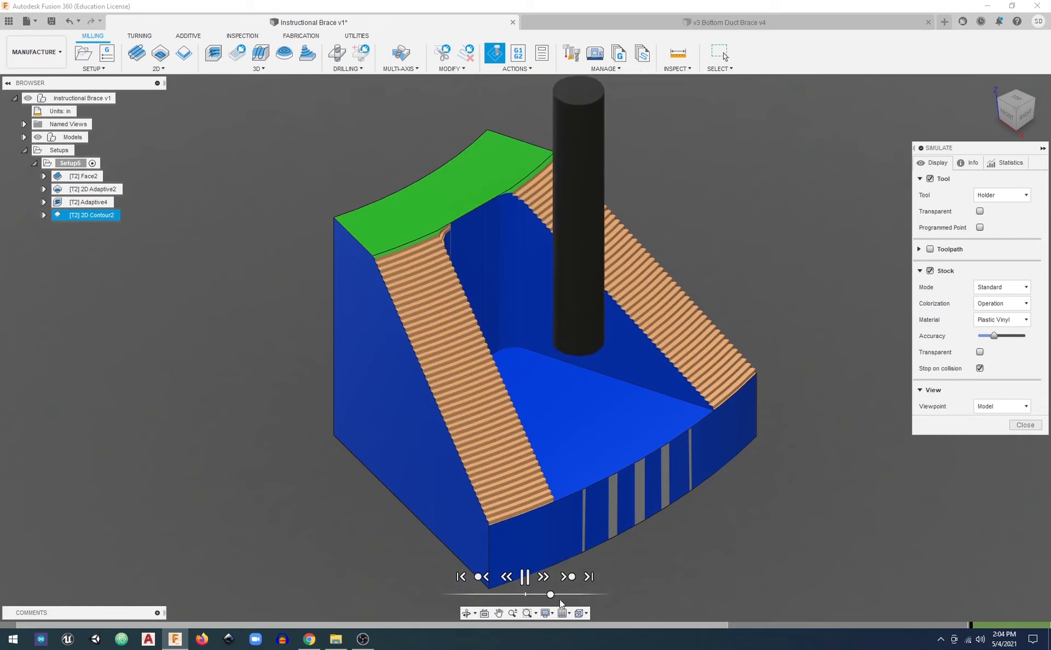
mouse_move(551, 596)
mouse_down()
mouse_move(562, 600)
mouse_move(551, 600)
mouse_up()
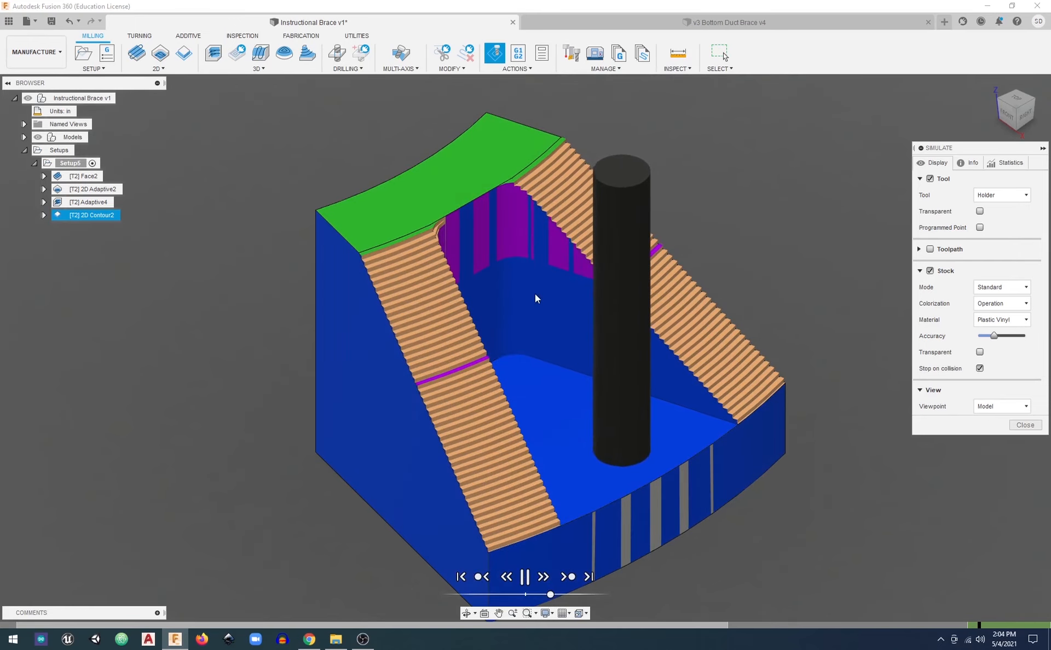
Watch the 2D Contour simulation along the pocket walls from the front and from above
shift+middle_drag(521, 316, 488, 316)
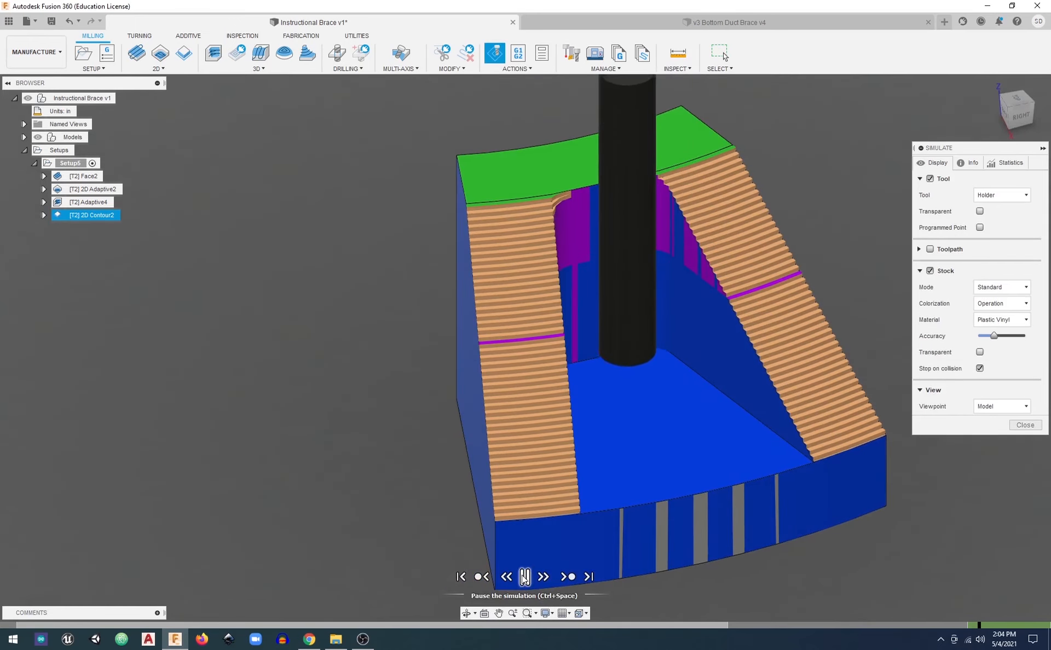
shift+middle_drag(548, 350, 657, 433)
click(1014, 105)
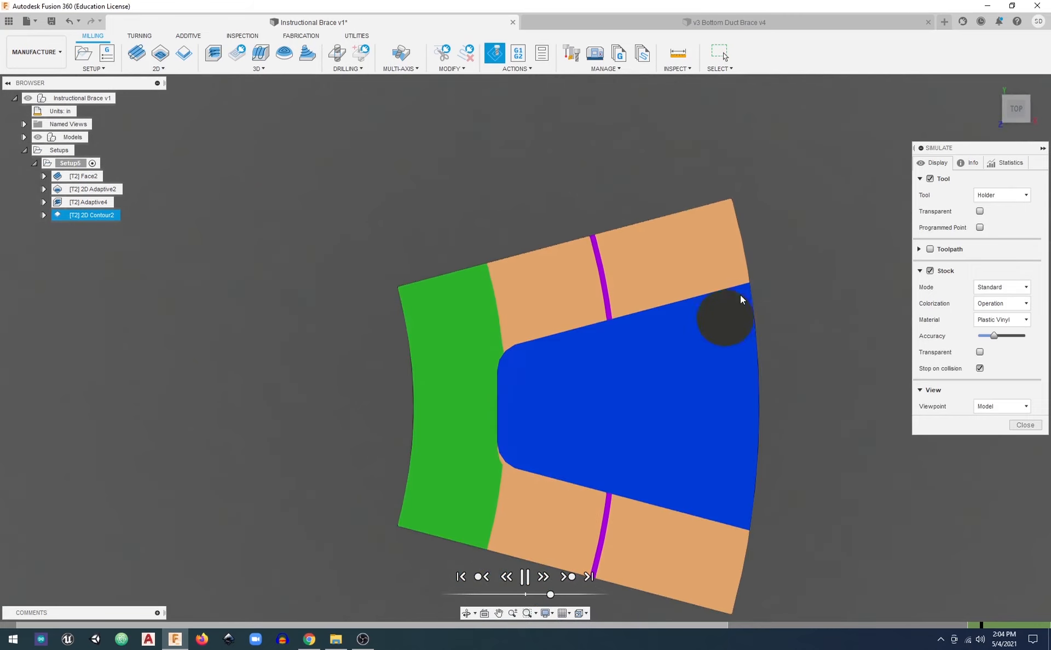
shift+middle_drag(721, 393, 534, 394)
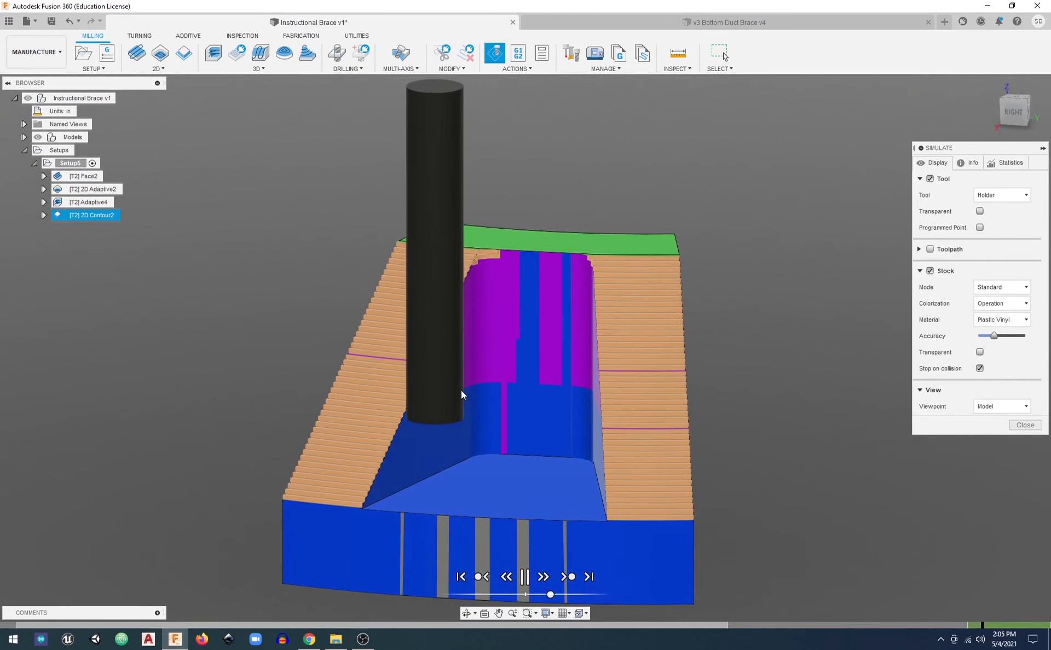
click(1023, 102)
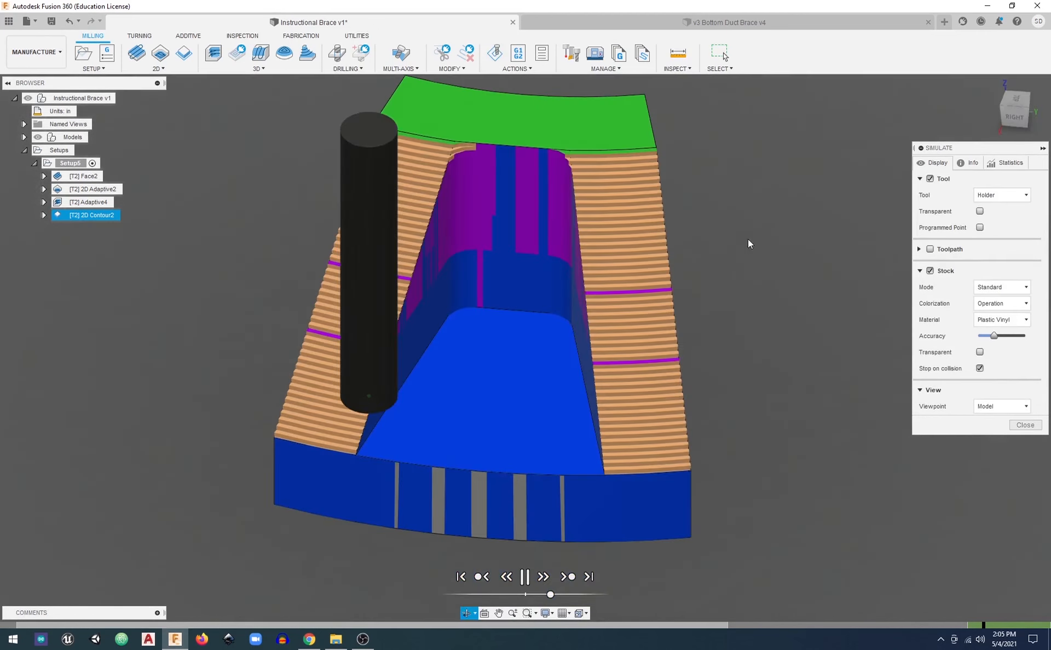
click(1017, 97)
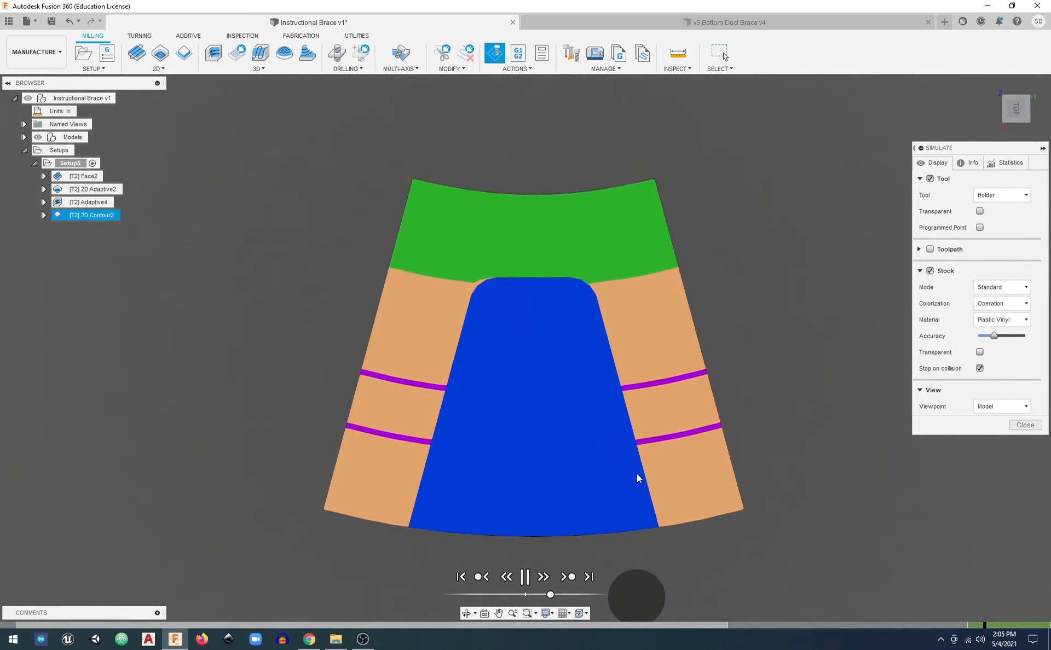
shift+middle_drag(616, 461, 577, 375)
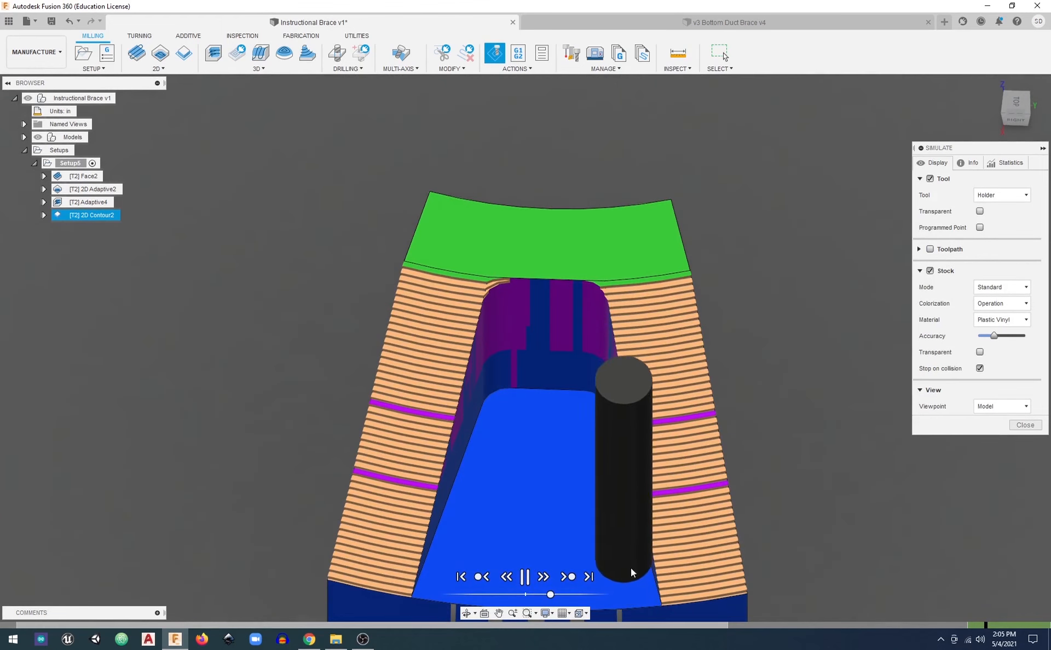
Pause the simulation, hide the tool and examine the pocket's side walls up close for uncut areas
click(523, 576)
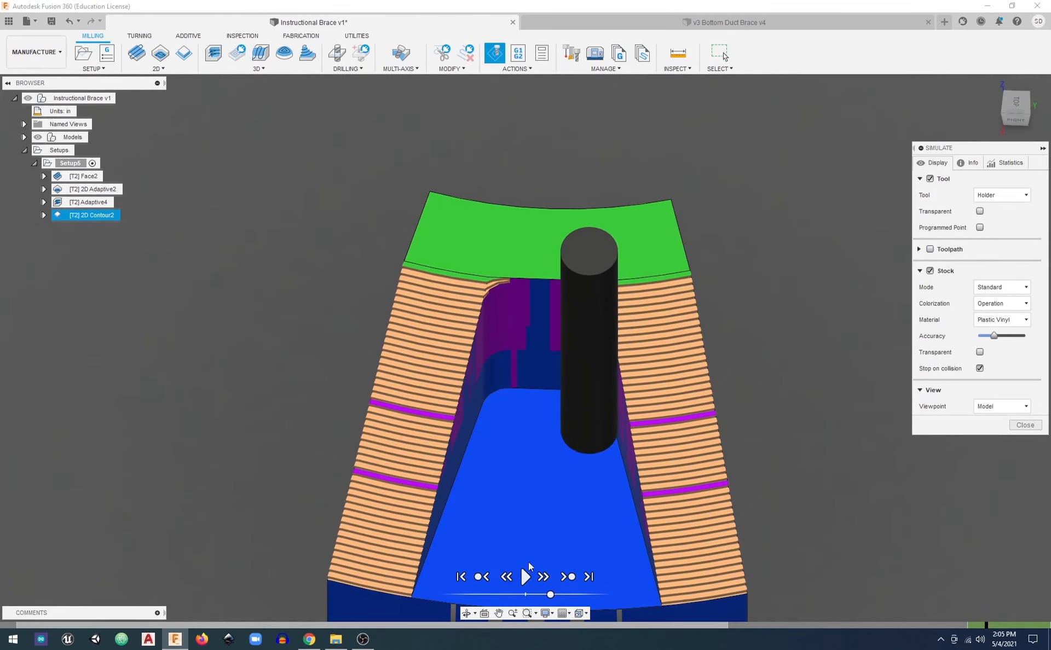
click(930, 179)
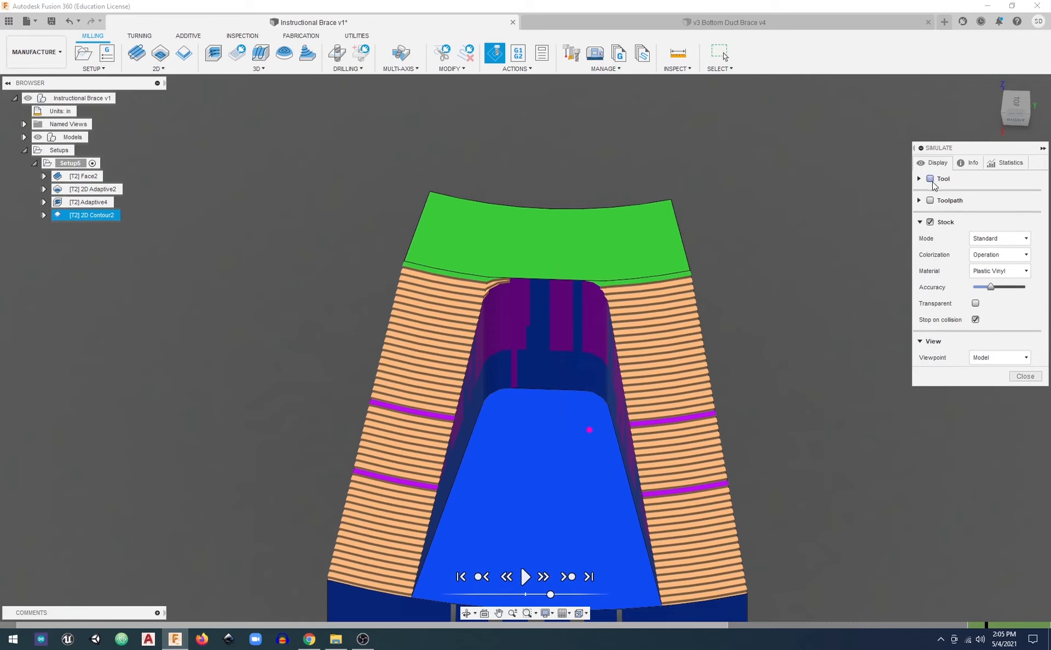
click(1016, 104)
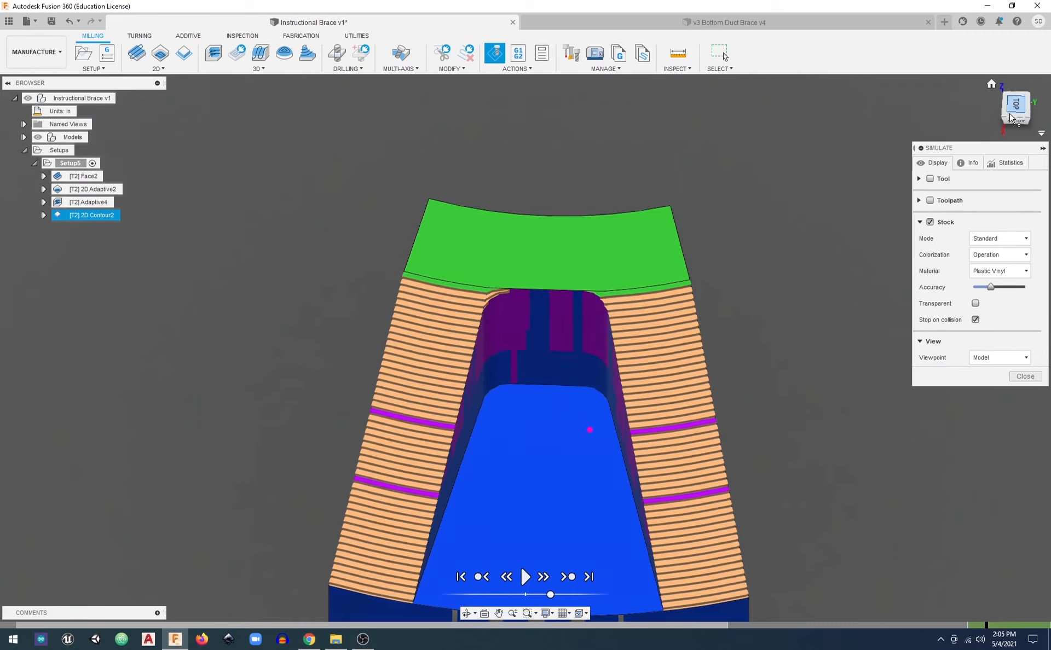
scroll(614, 431, up, 5)
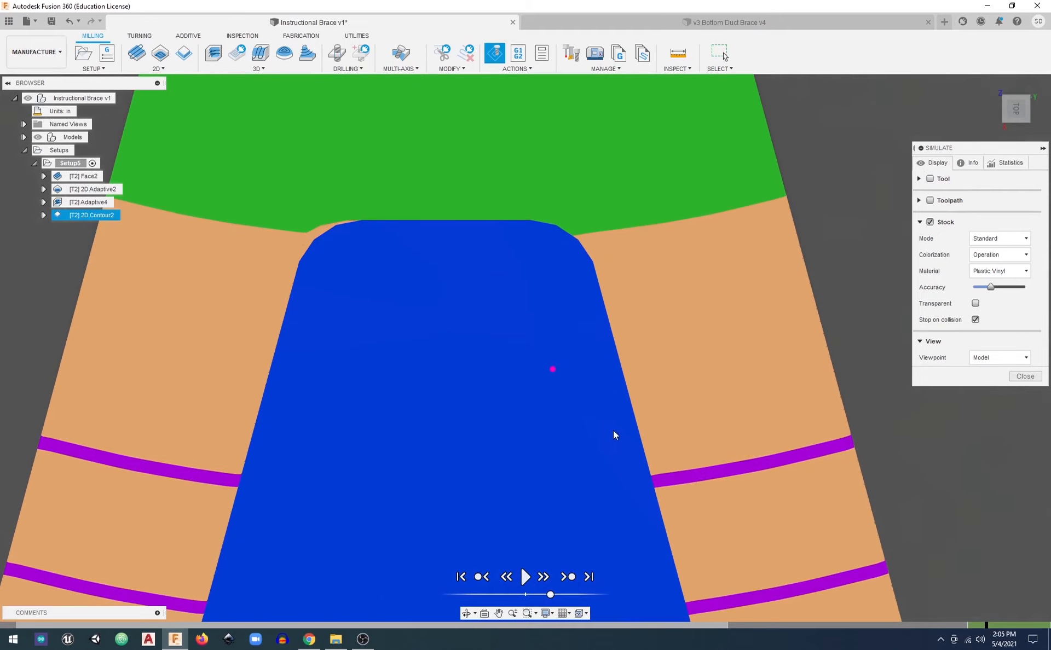
shift+middle_drag(614, 430, 636, 393)
scroll(609, 293, up, 5)
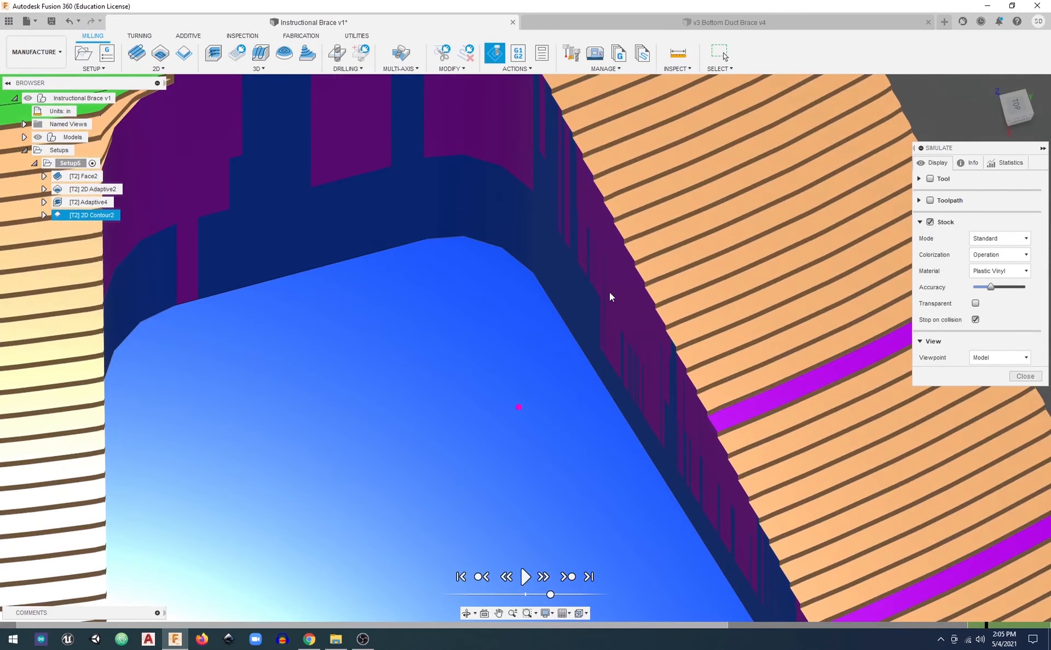
Resume the contour simulation at a faster speed and pause it once the tool is cutting the brace's outer walls
click(527, 577)
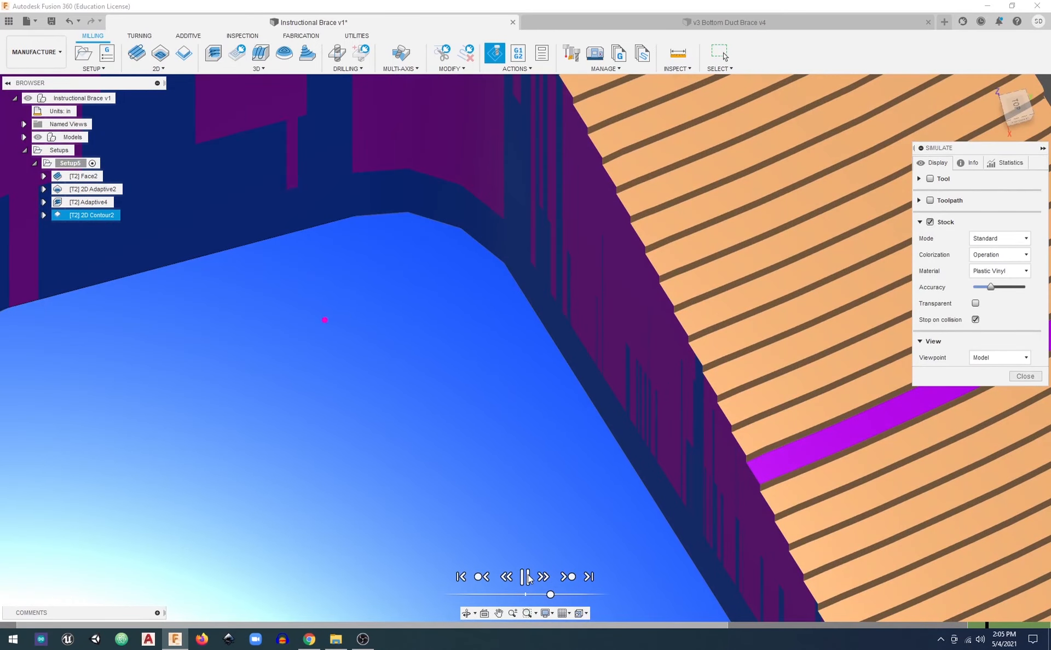
scroll(522, 371, down, 5)
shift+middle_drag(521, 364, 492, 262)
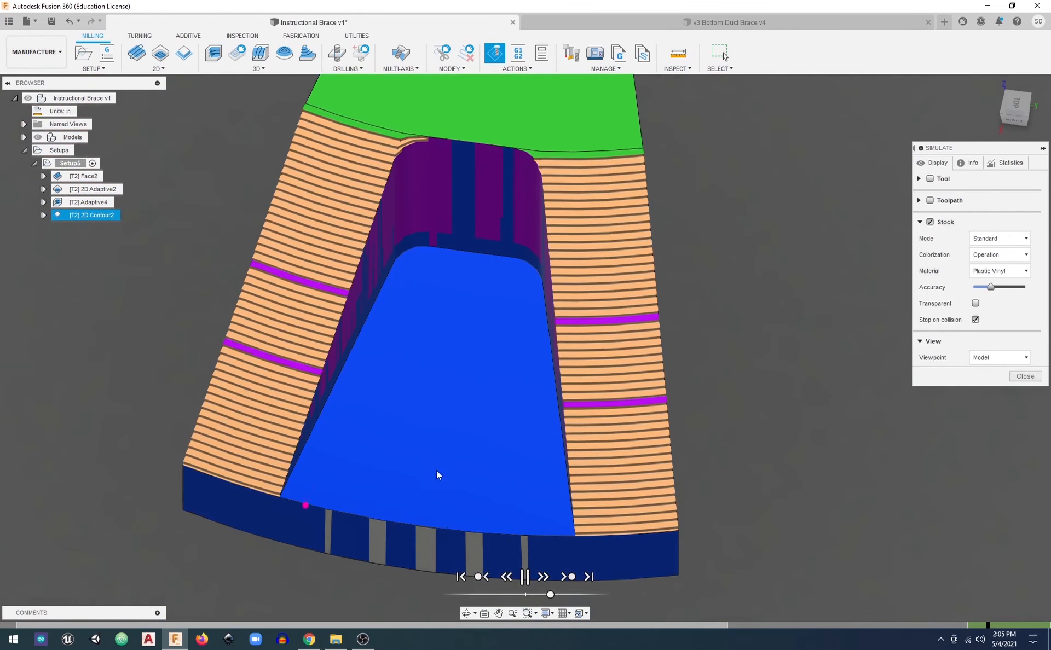
mouse_move(550, 595)
mouse_down()
mouse_move(568, 596)
mouse_move(558, 597)
mouse_up()
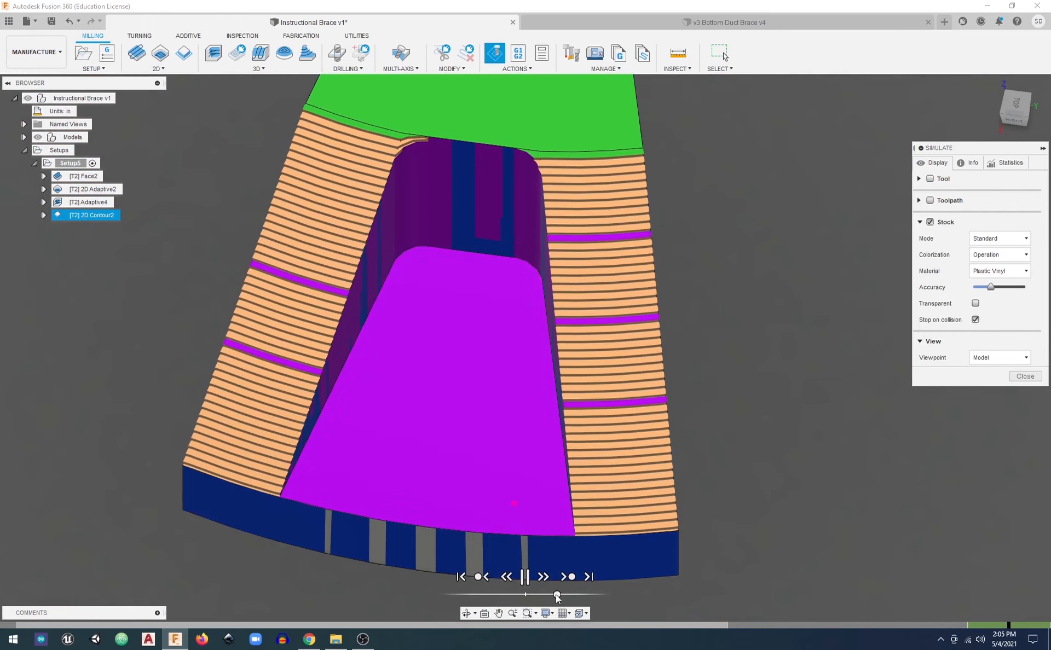
click(525, 576)
shift+middle_drag(493, 520, 543, 499)
click(525, 576)
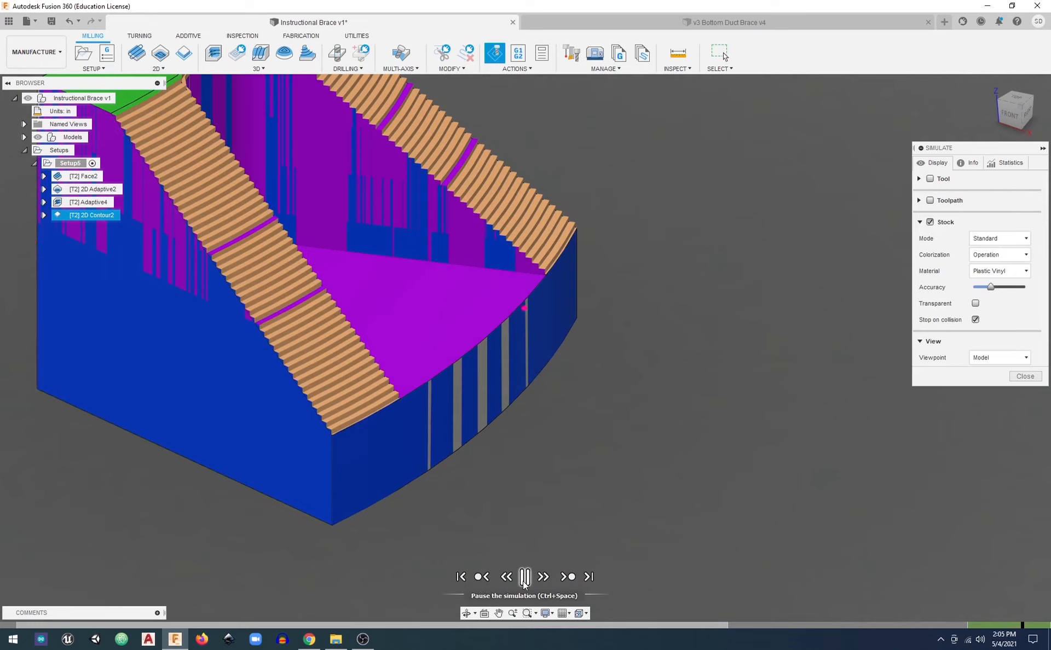
click(524, 577)
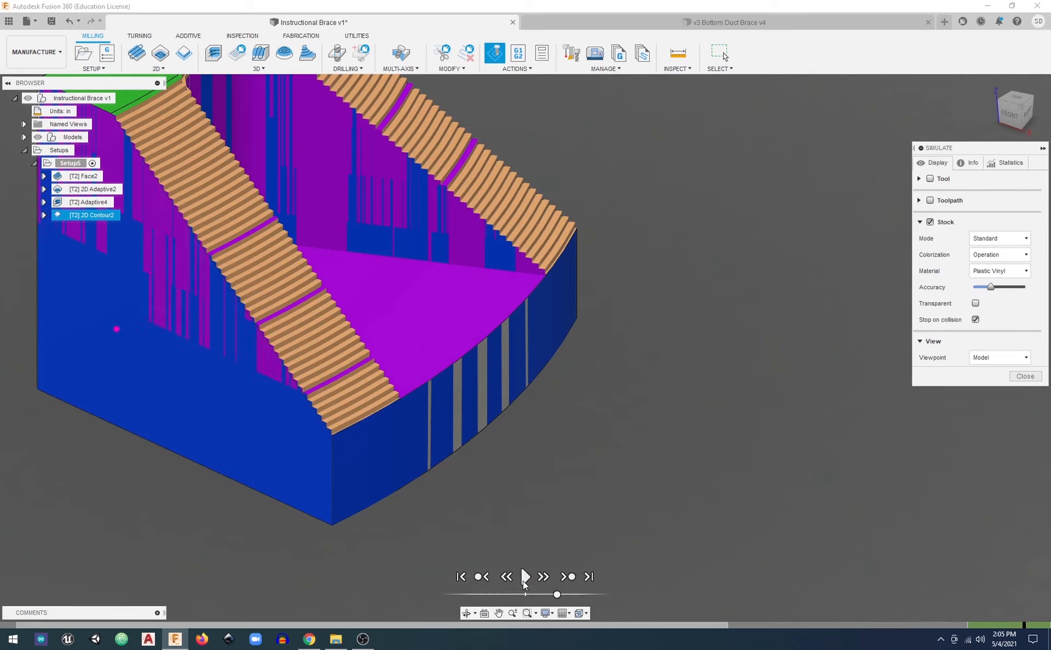
Examine the patchy cut on the brace's outer side wall up close, and end the simulation
shift+middle_drag(836, 301, 359, 419)
scroll(379, 326, up, 5)
right_click(377, 332)
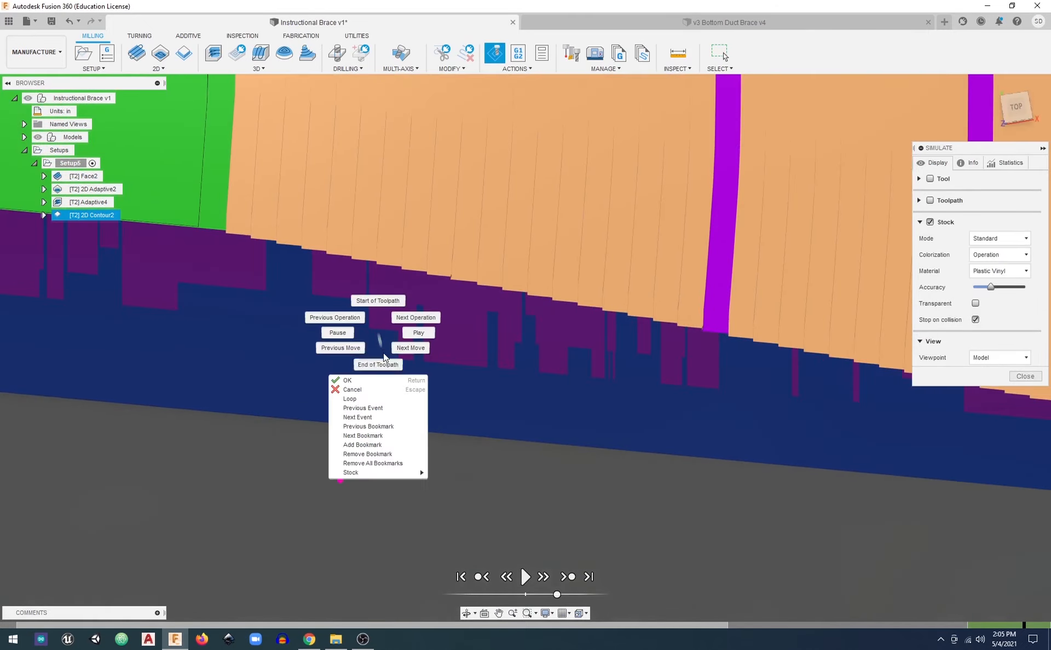
click(449, 333)
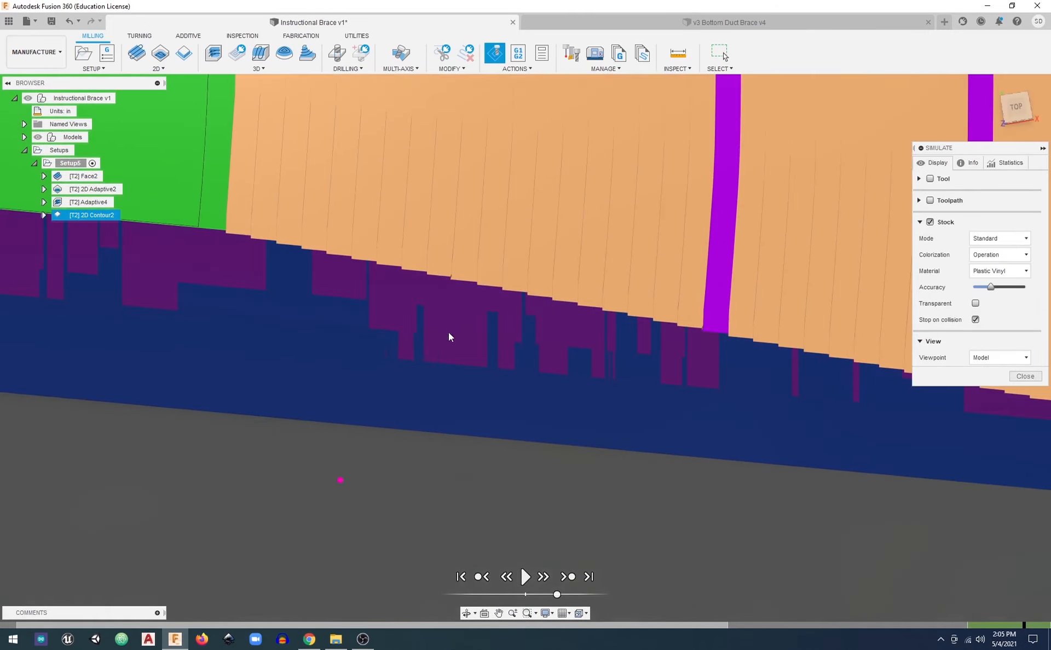
click(1026, 377)
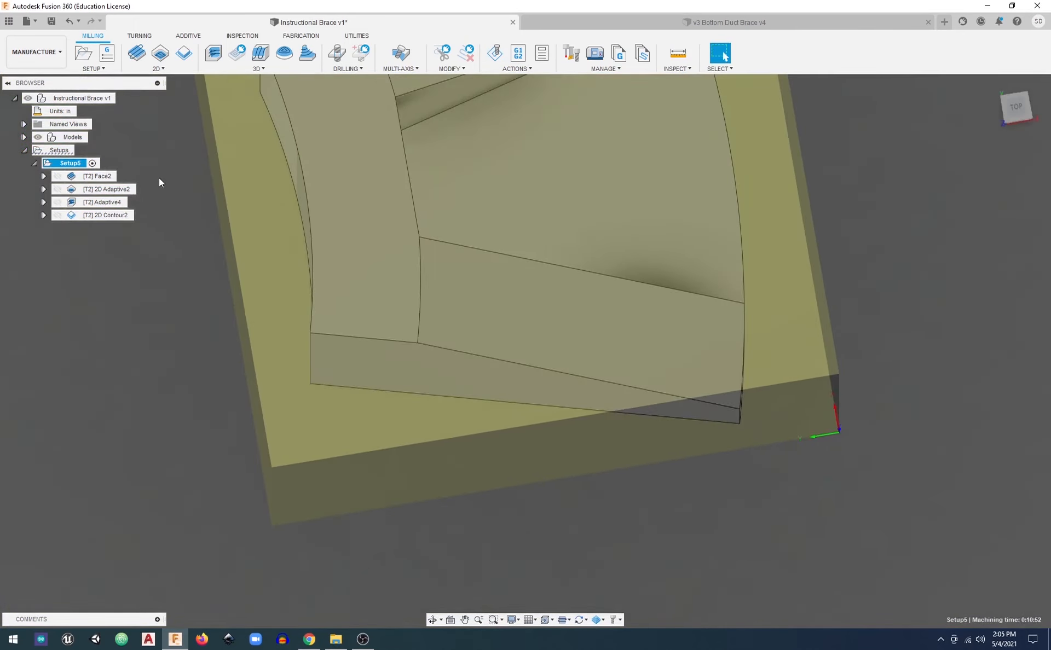
Open the 2D Adaptive operation for editing and bring up its pass settings
click(131, 187)
right_click(123, 186)
click(145, 197)
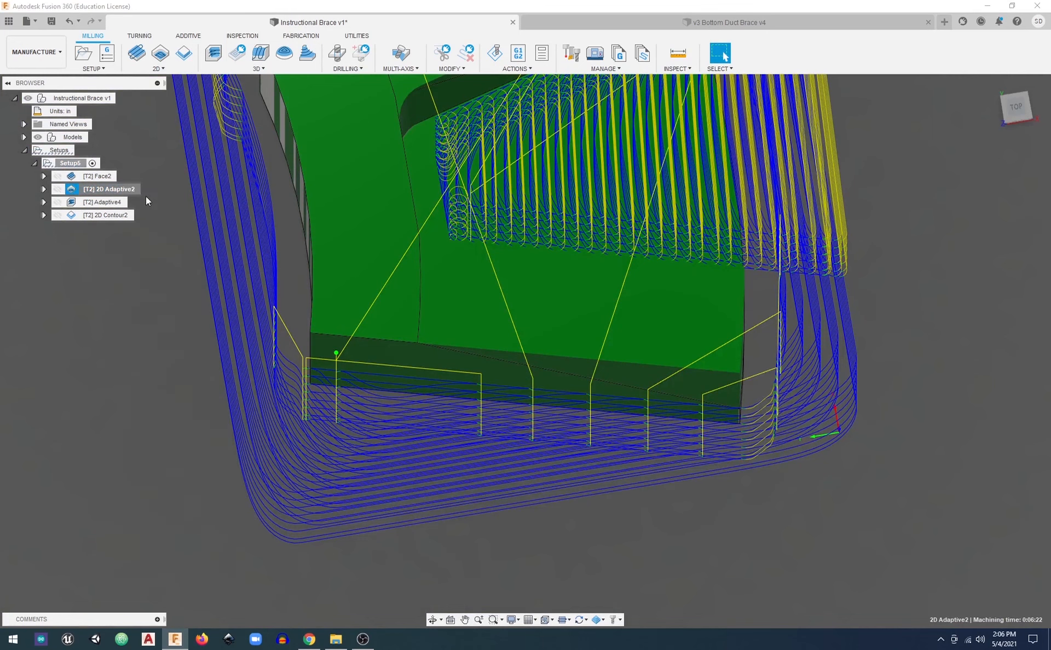
click(936, 164)
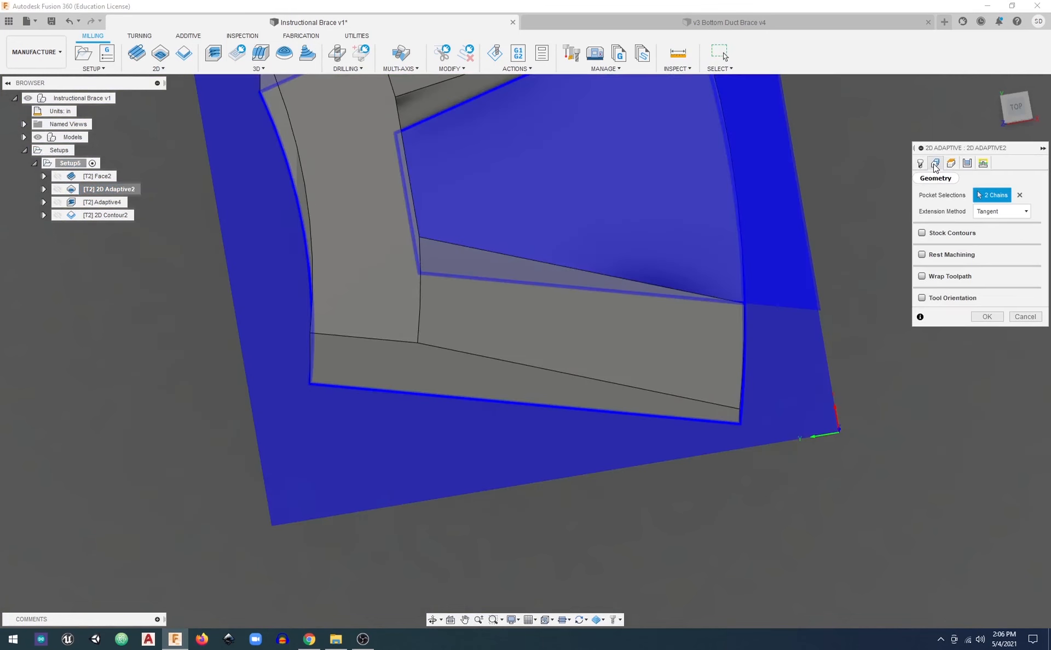
click(967, 164)
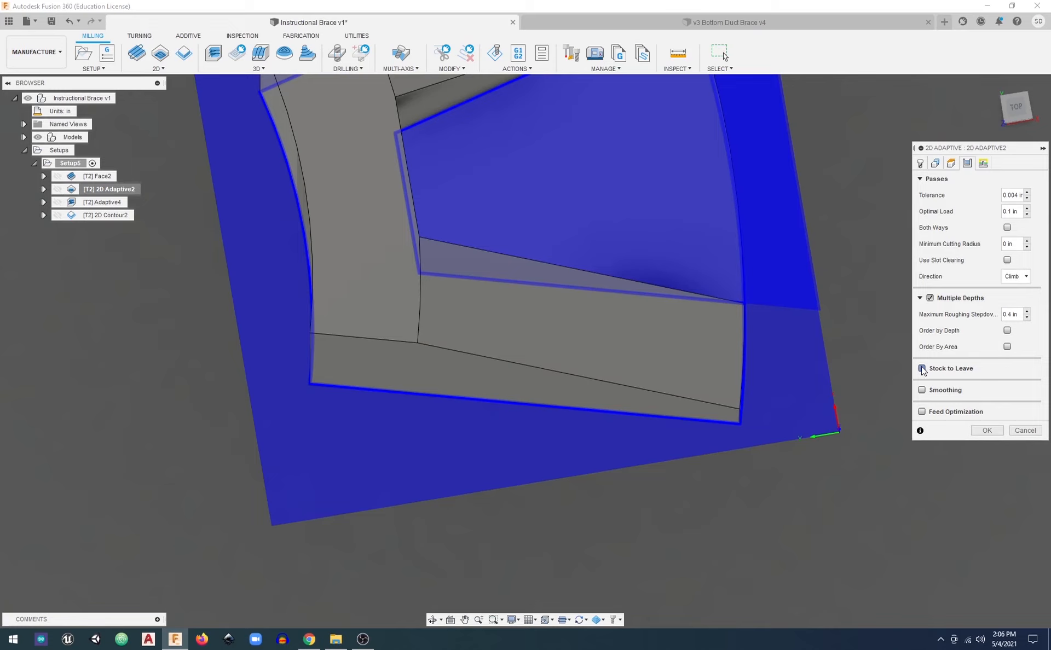
Enable stock to leave on the 2D Adaptive operation with 0.02 in radial and 0 axial stock, and regenerate its toolpath
click(923, 369)
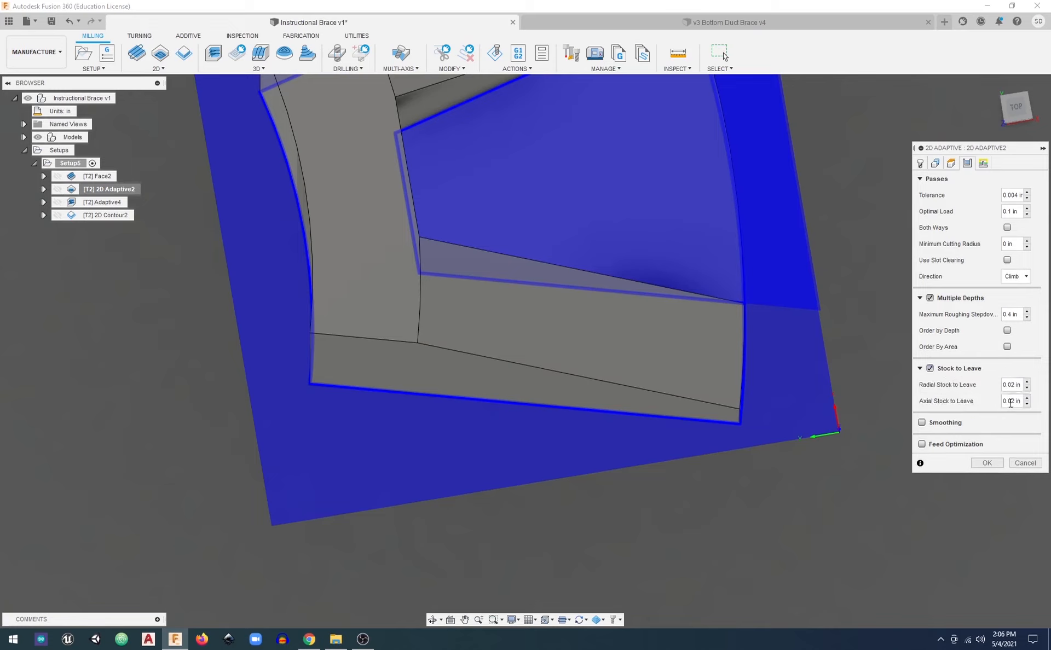
shift+middle_drag(676, 387, 627, 331)
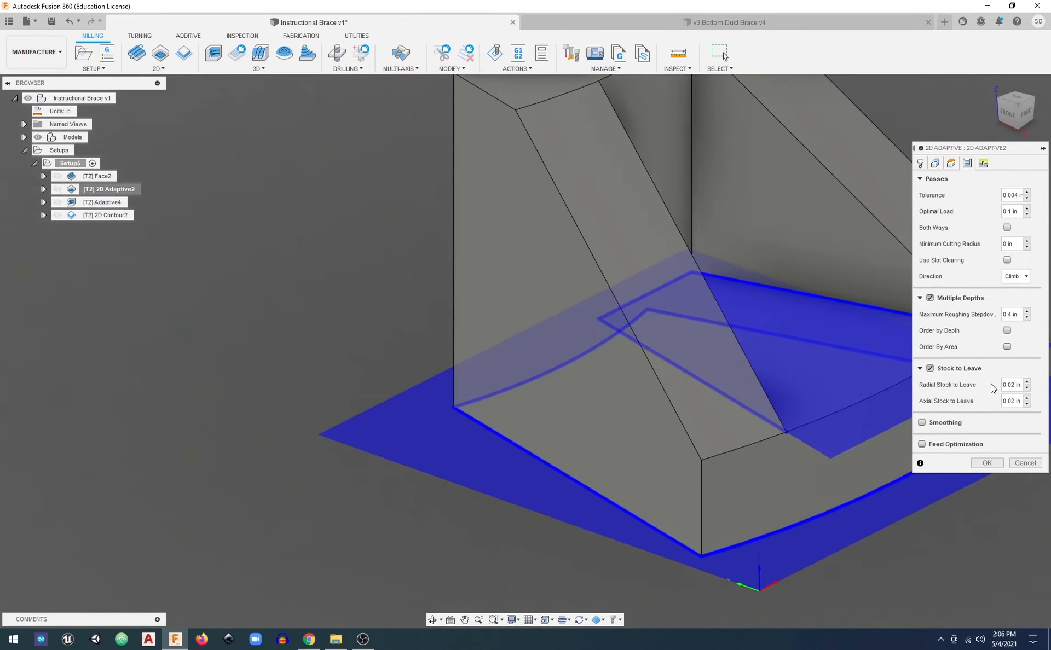
double_click(1021, 403)
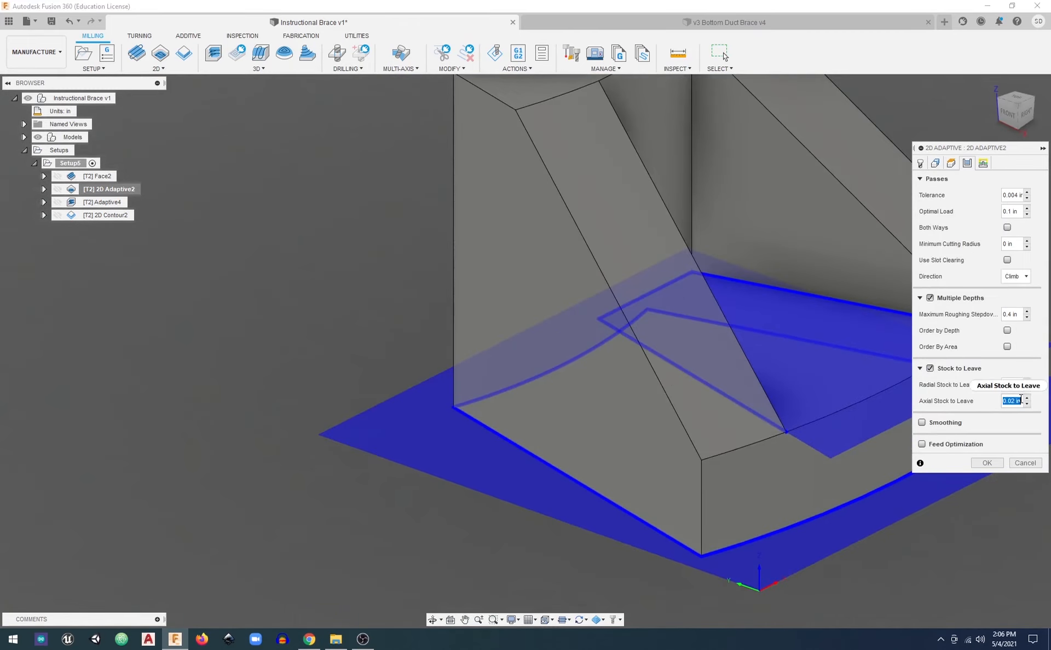
text(0)
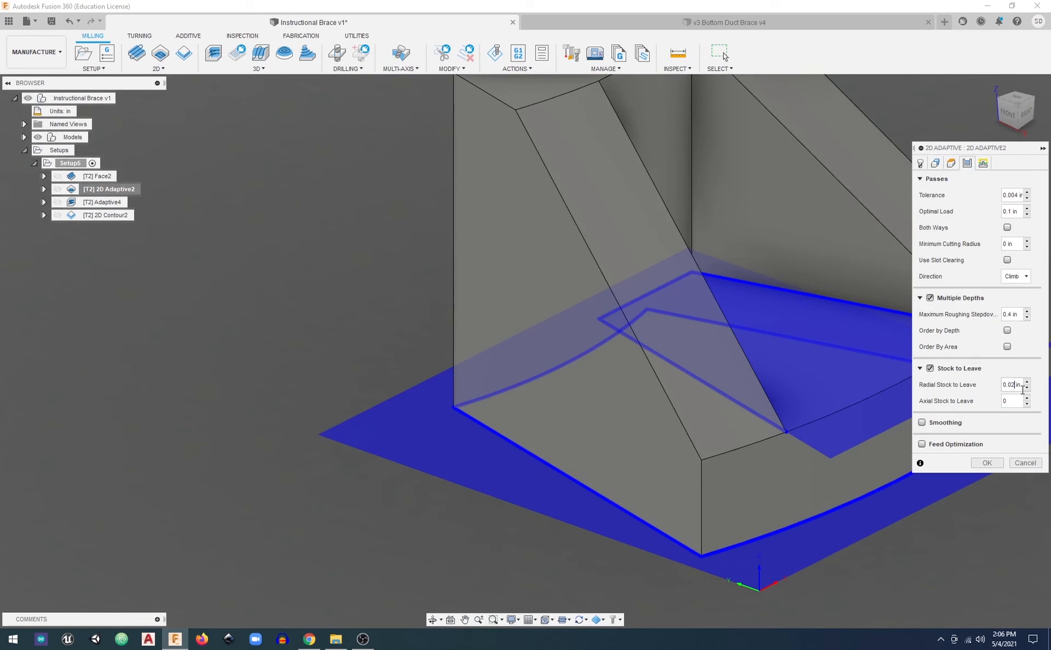
mouse_move(1018, 389)
click(988, 463)
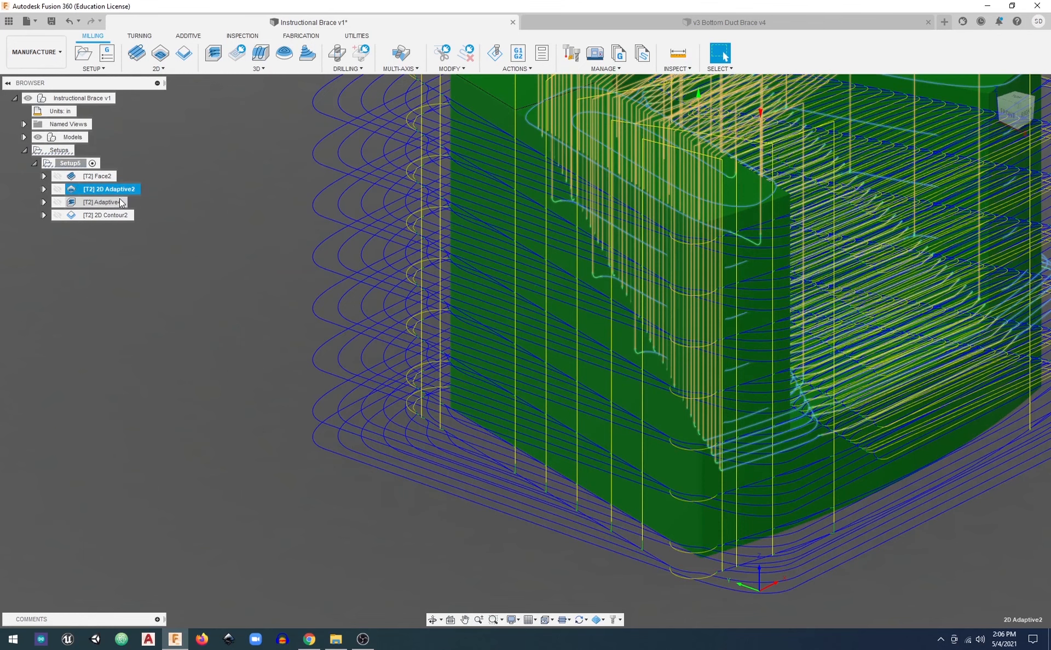
Simulate the whole setup and skip ahead to the start of the 2D Contour operation, viewing the brace's pocket side
scroll(574, 242, down, 6)
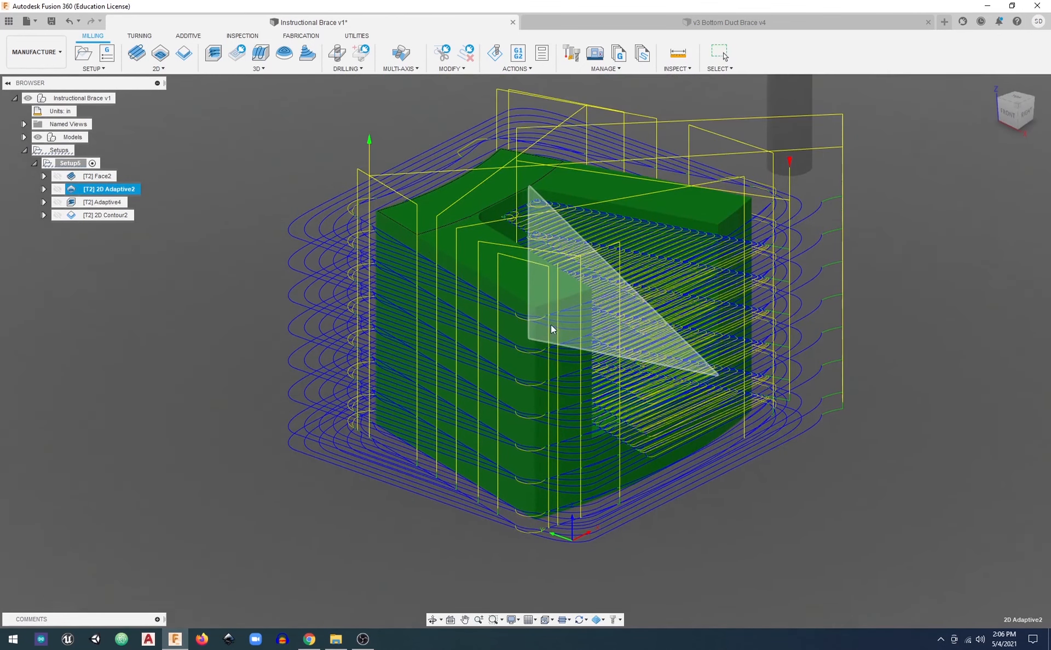
right_click(64, 163)
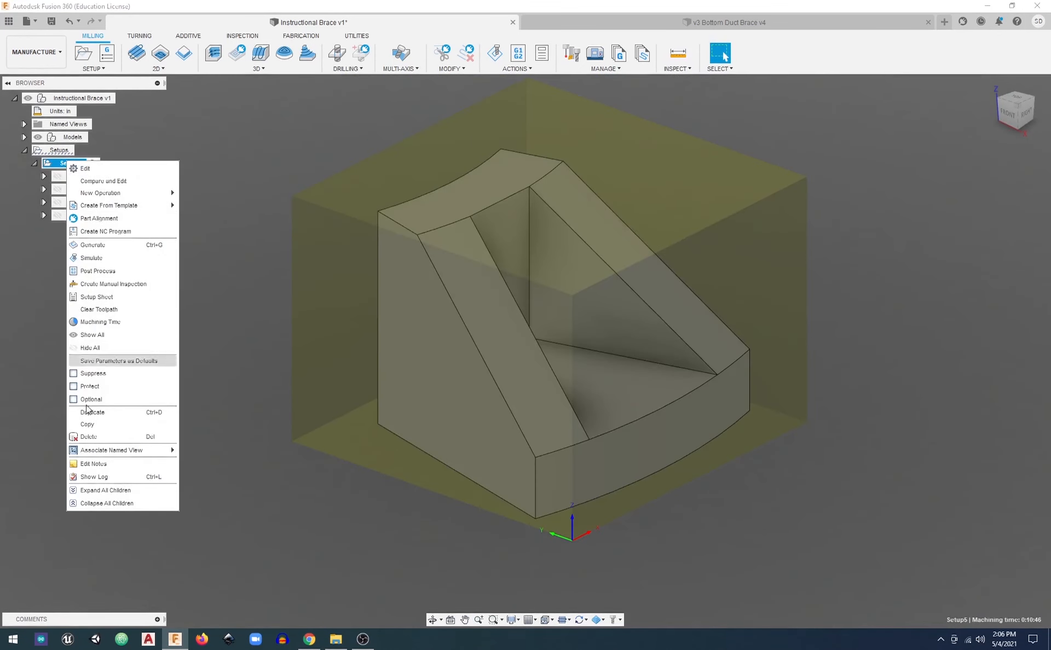
click(110, 260)
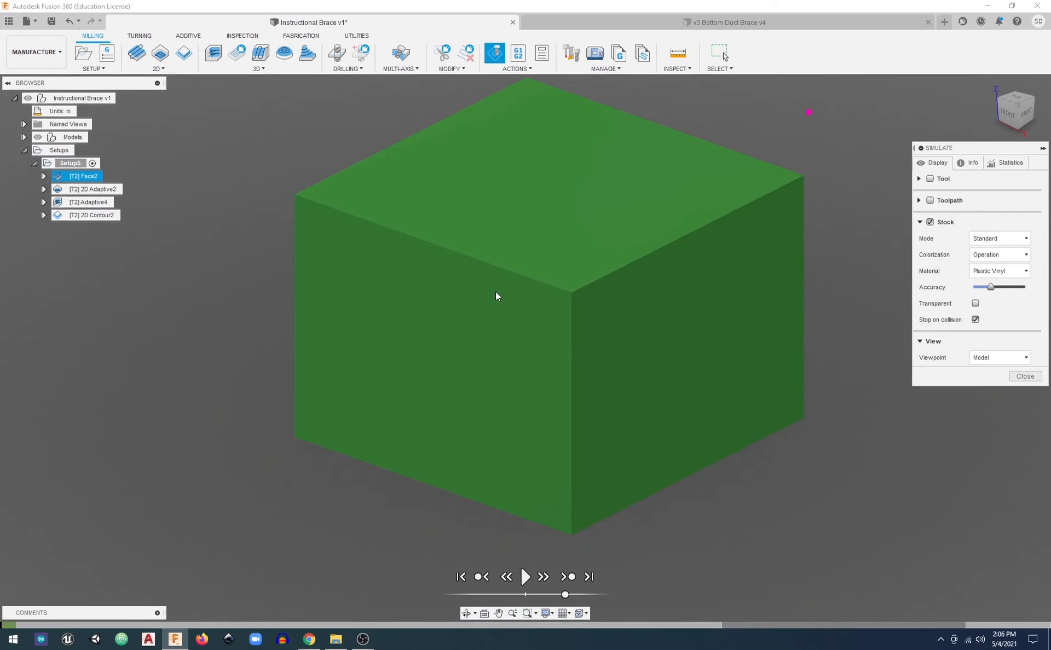
click(569, 578)
click(569, 579)
click(569, 578)
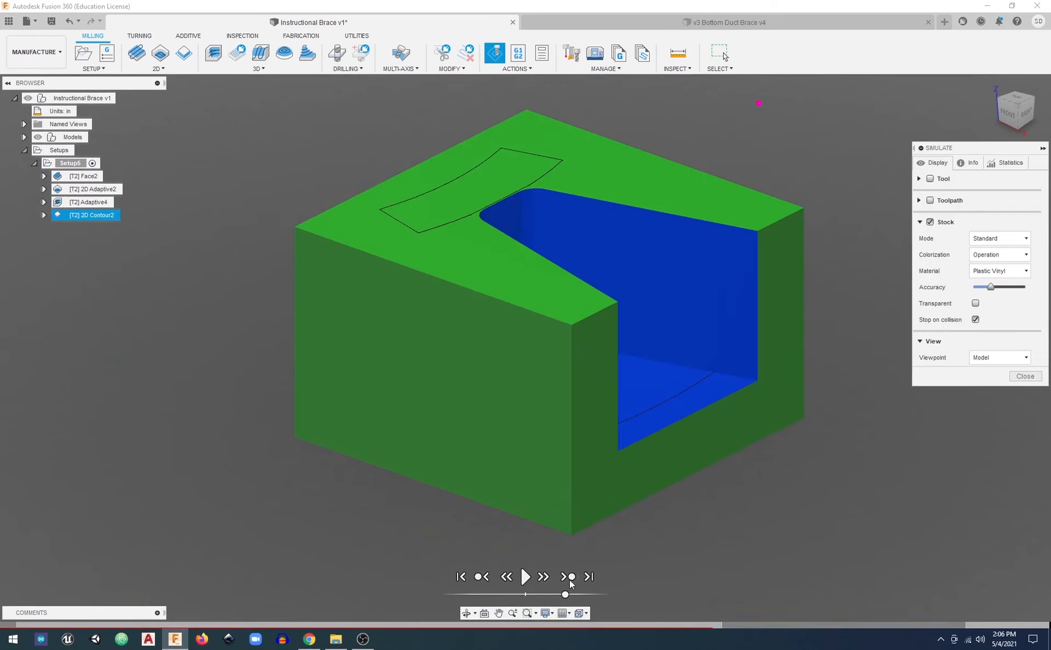
click(569, 578)
click(486, 578)
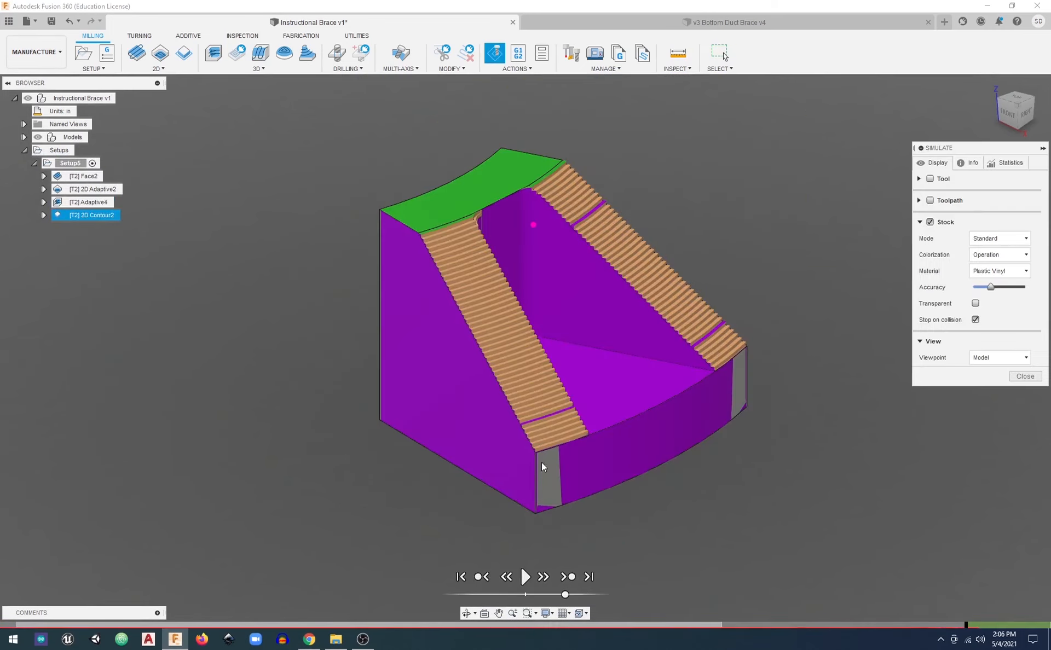
scroll(543, 509, up, 3)
shift+middle_drag(544, 519, 519, 448)
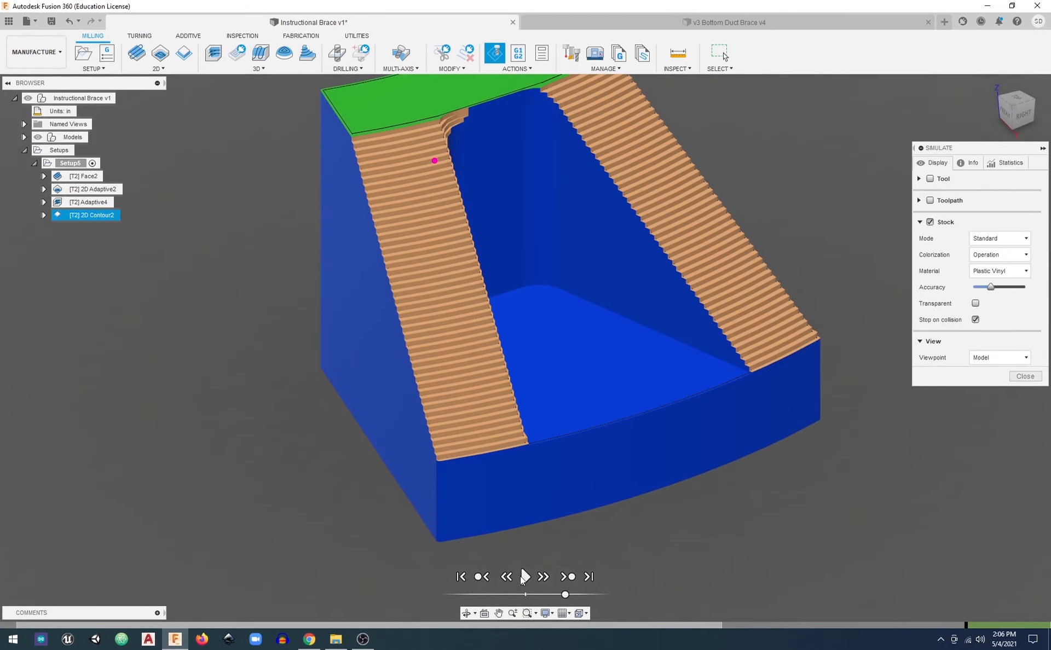
Play the 2D Contour simulation in short stretches at reduced speed with the tool shown, watching it cut the pocket walls
click(524, 577)
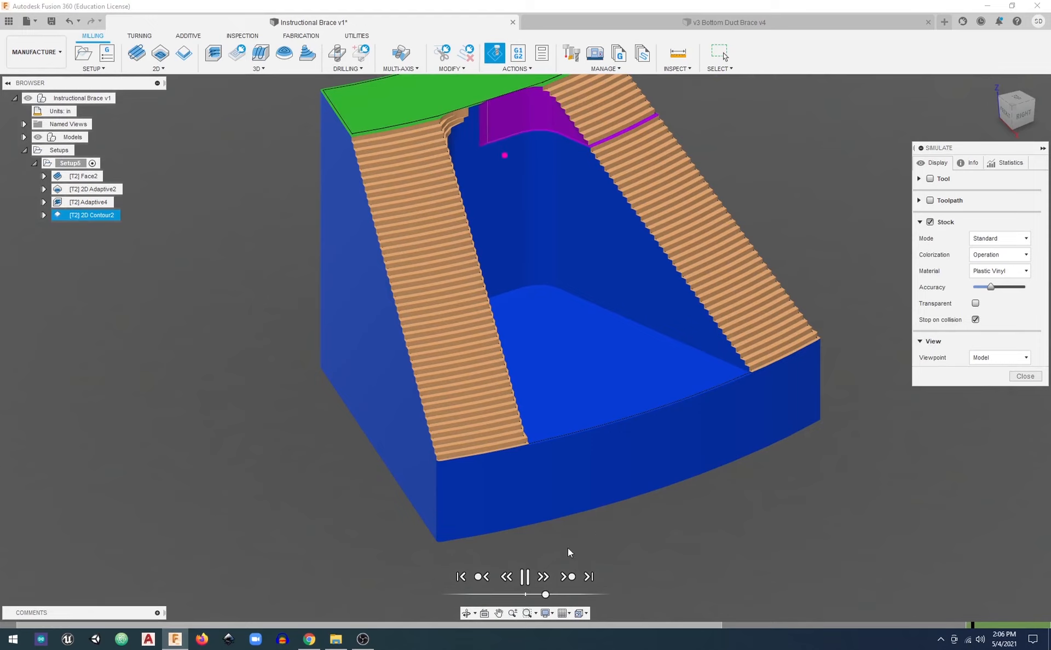
click(529, 578)
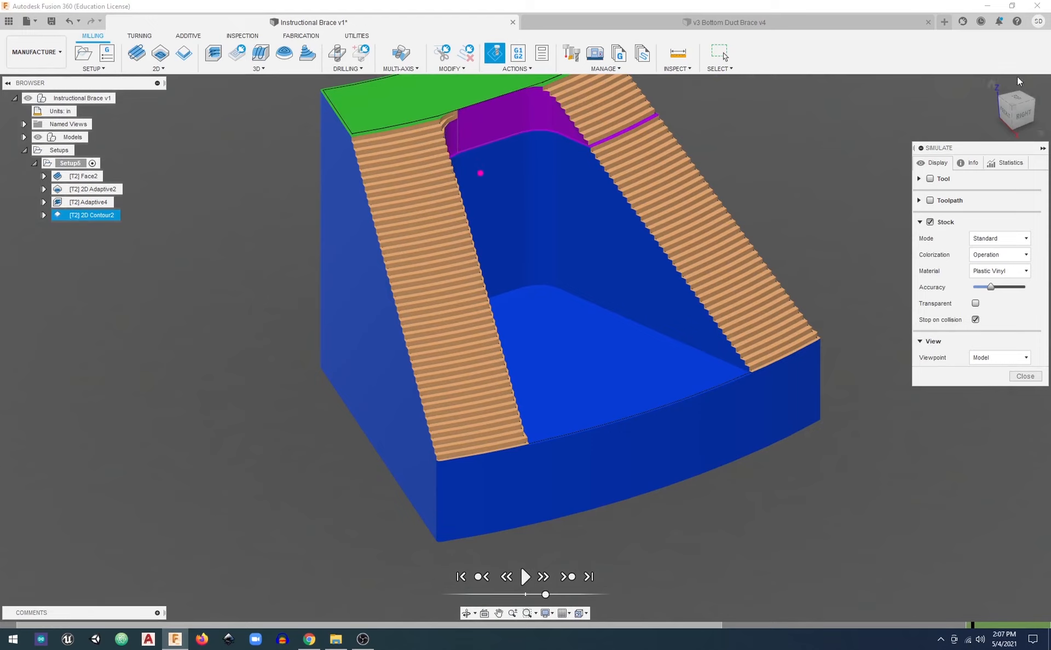
click(930, 179)
middle_drag(487, 197, 405, 199)
scroll(405, 200, up, 4)
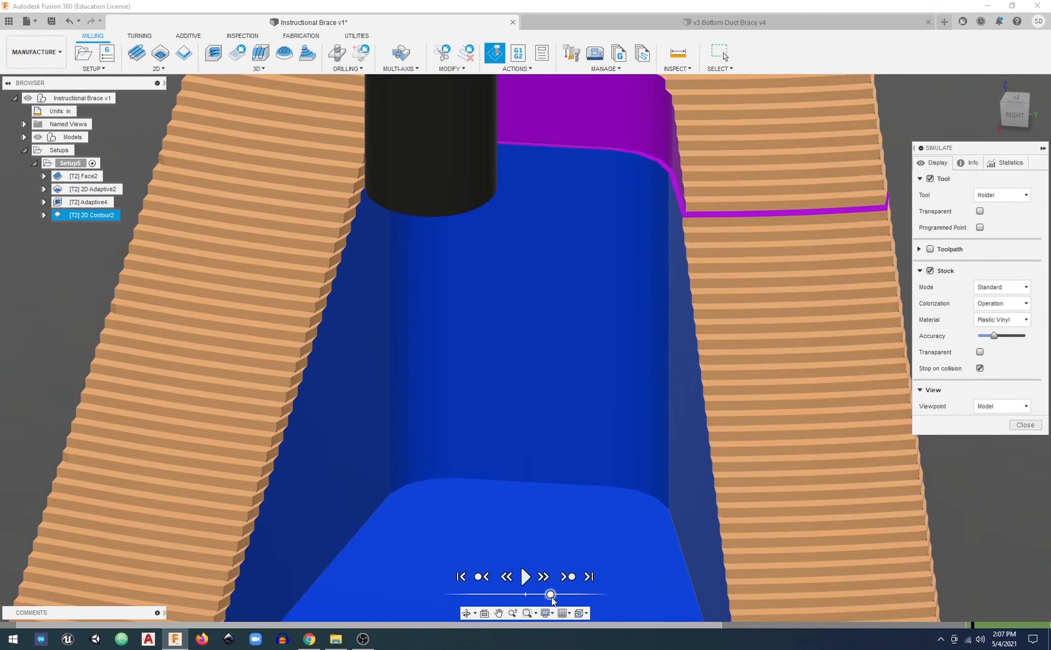
click(525, 578)
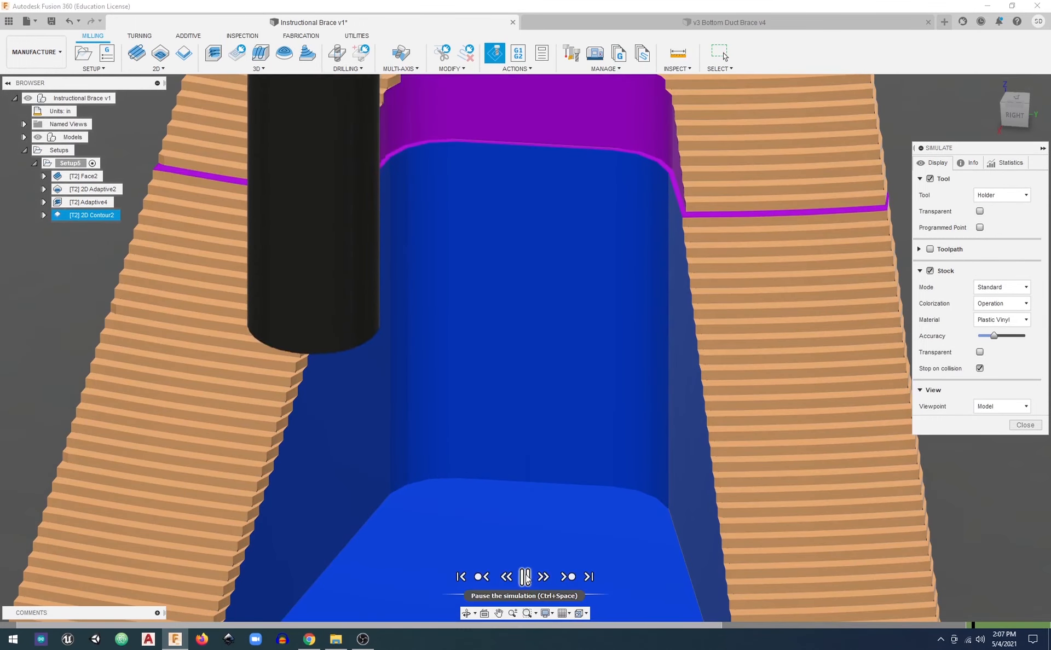
click(526, 578)
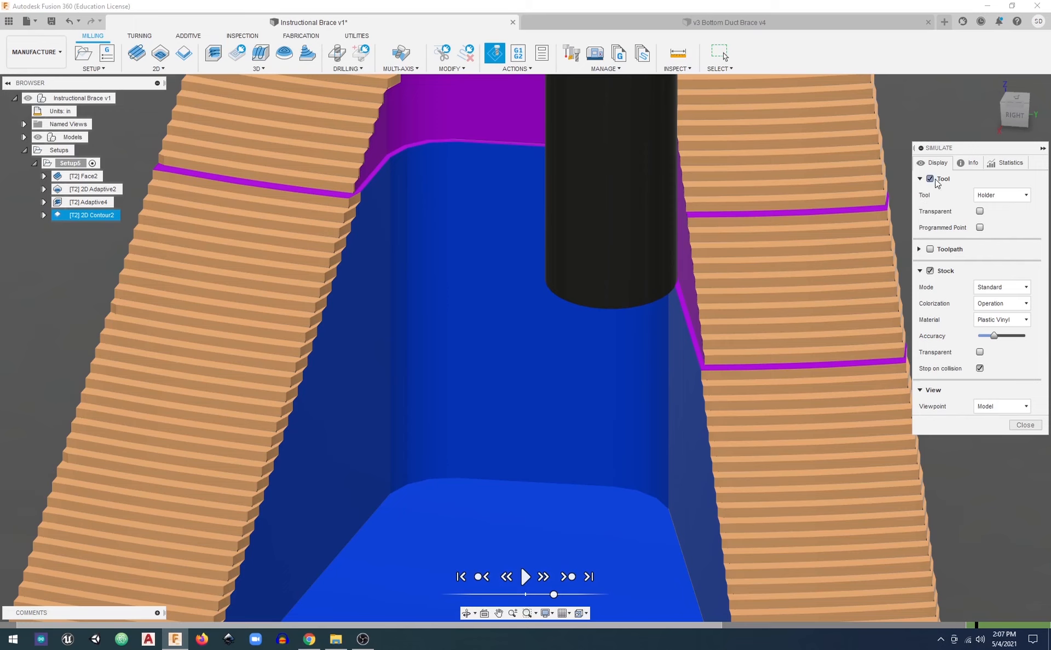
Hide the tool, examine the contour cut in the pocket's rounded corner up close, and show the tool again
click(930, 180)
scroll(662, 207, up, 10)
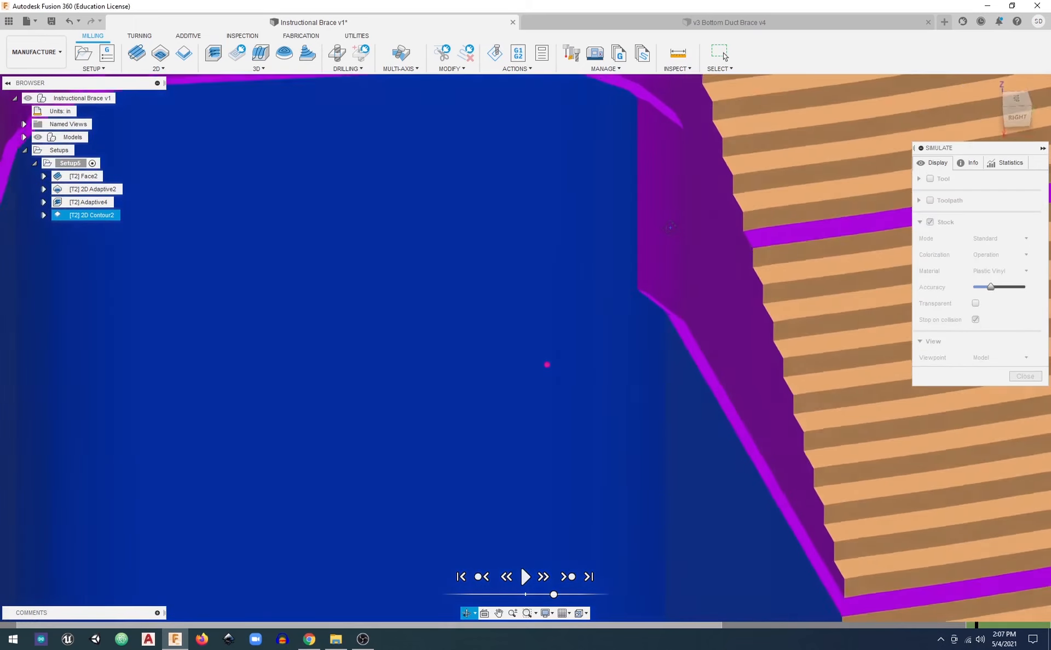
scroll(670, 227, down, 10)
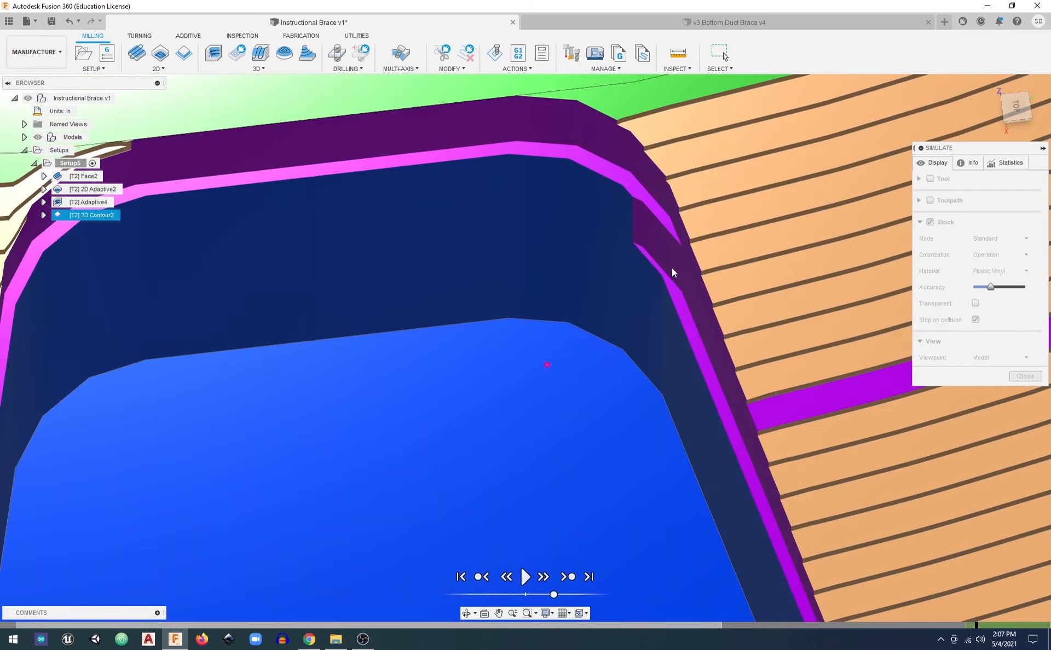
scroll(657, 275, up, 3)
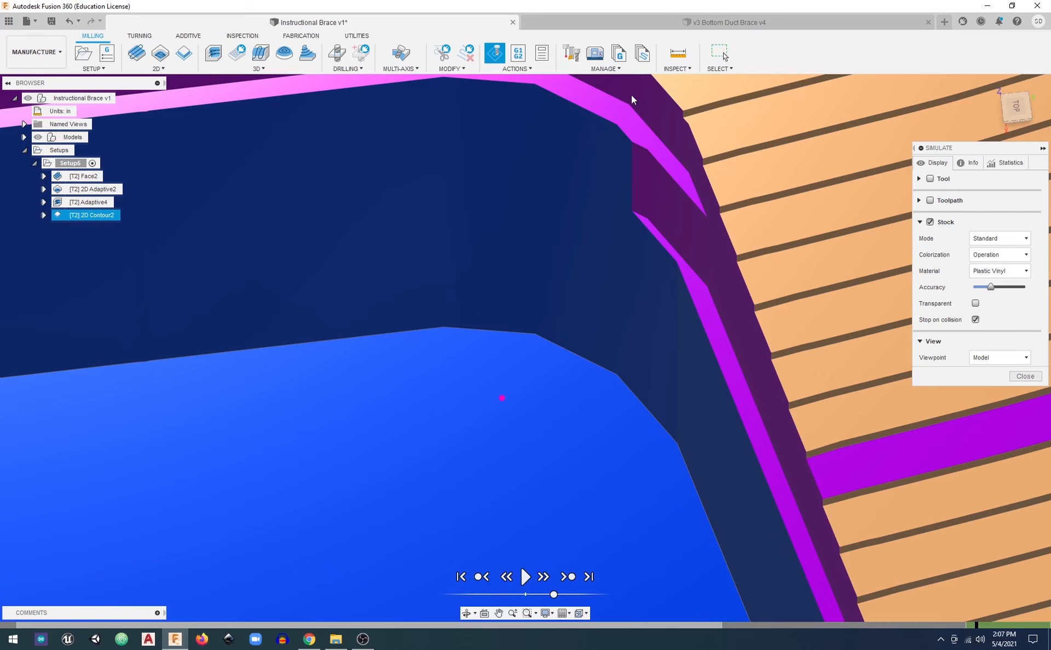
scroll(631, 153, down, 2)
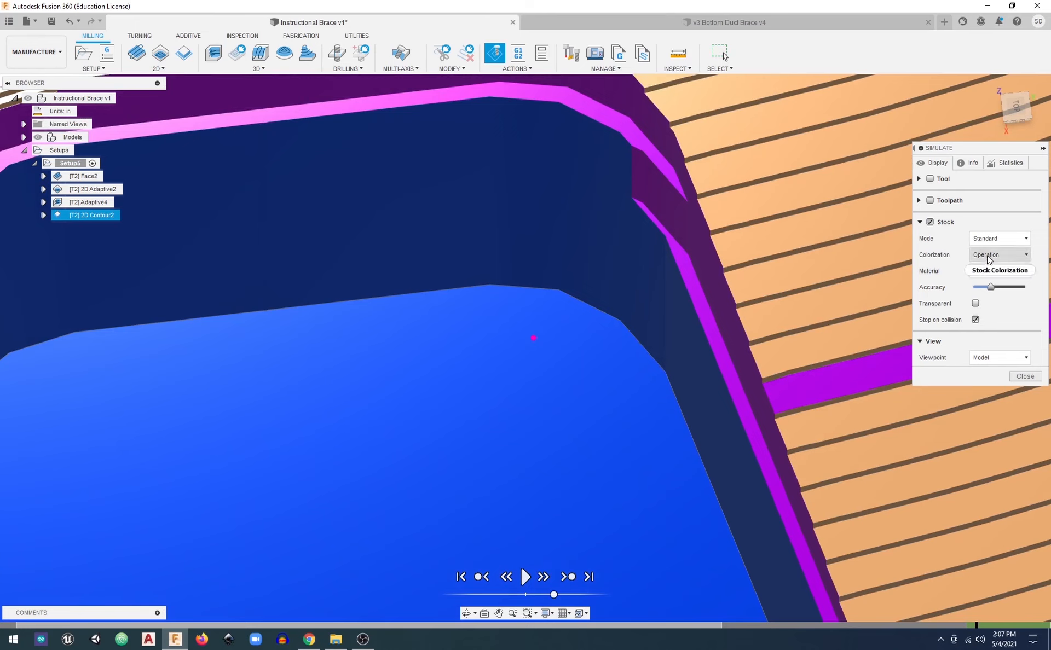
click(930, 179)
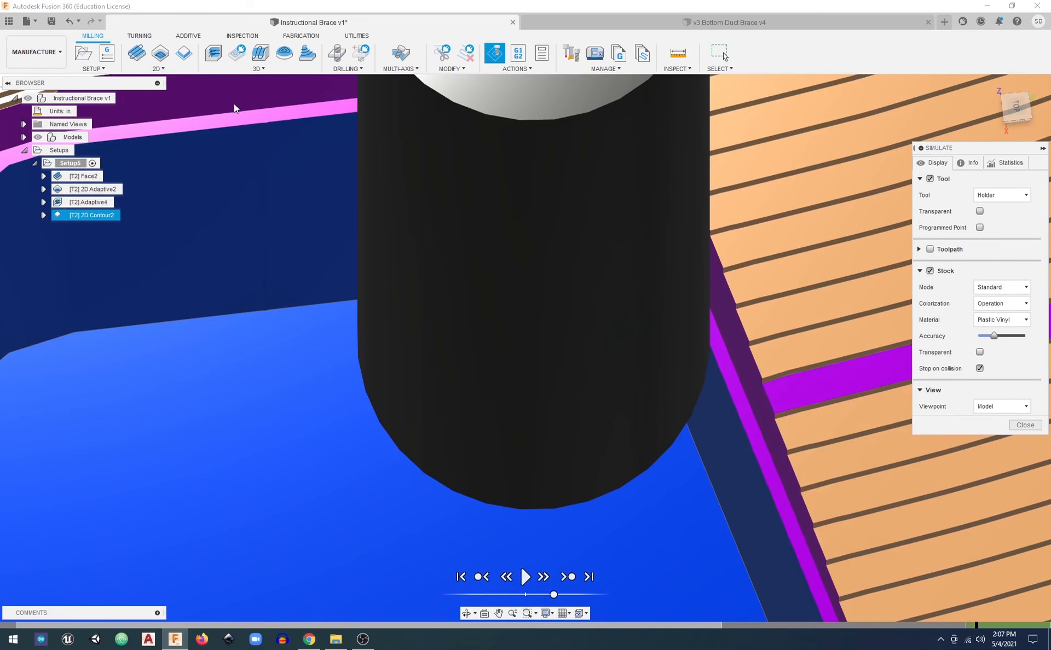
scroll(664, 263, down, 3)
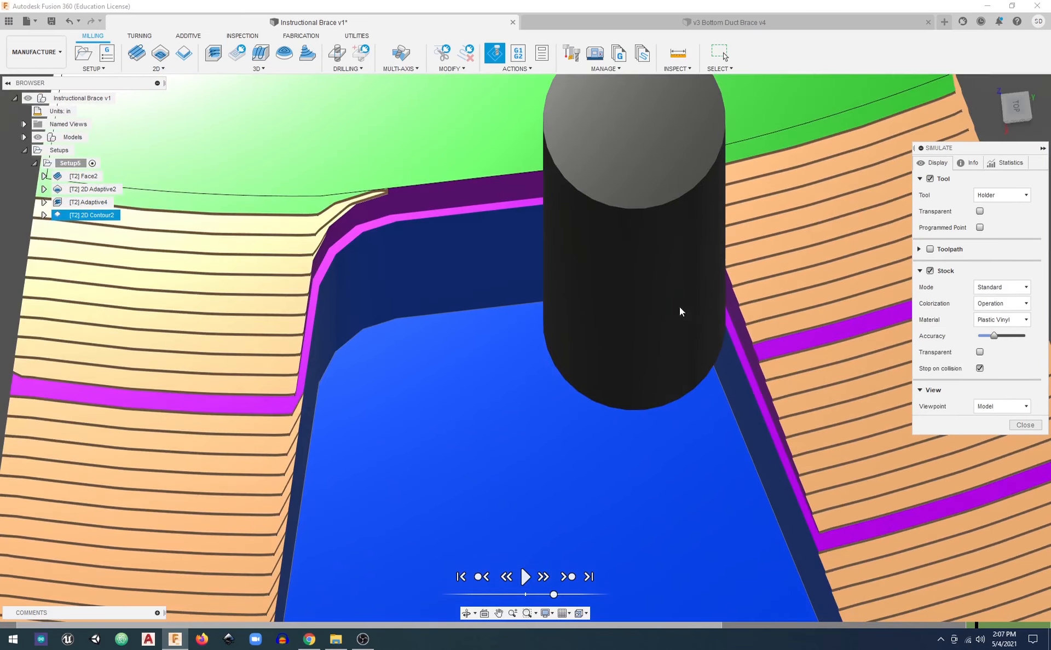
scroll(657, 354, up, 2)
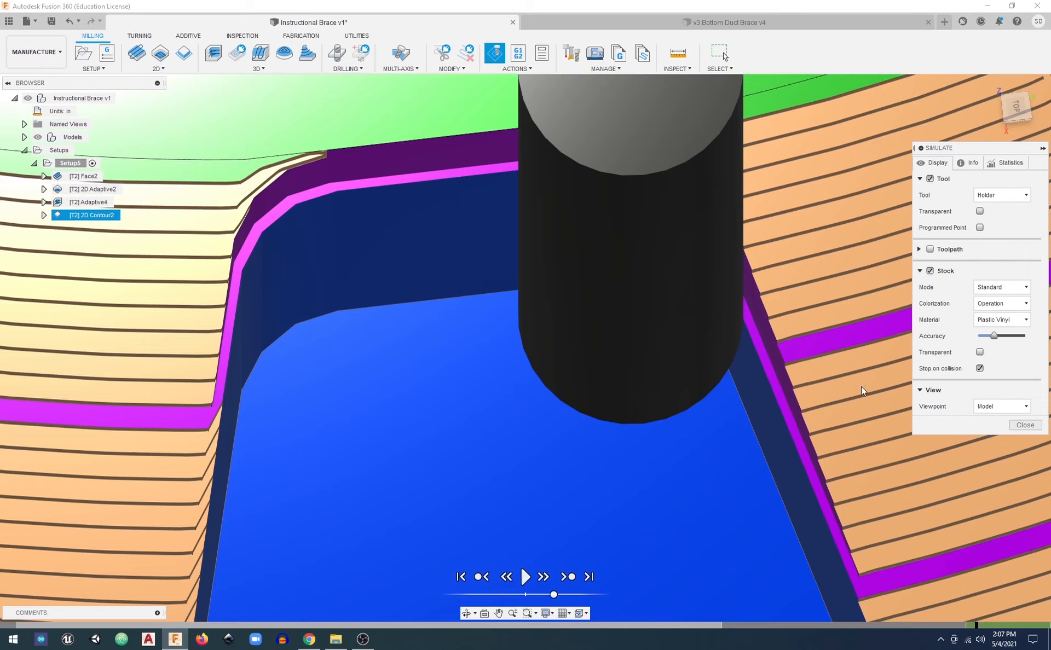
Resume the contour simulation at a faster speed and follow it around the outer walls until the operation finishes
click(525, 578)
scroll(546, 578, down, 6)
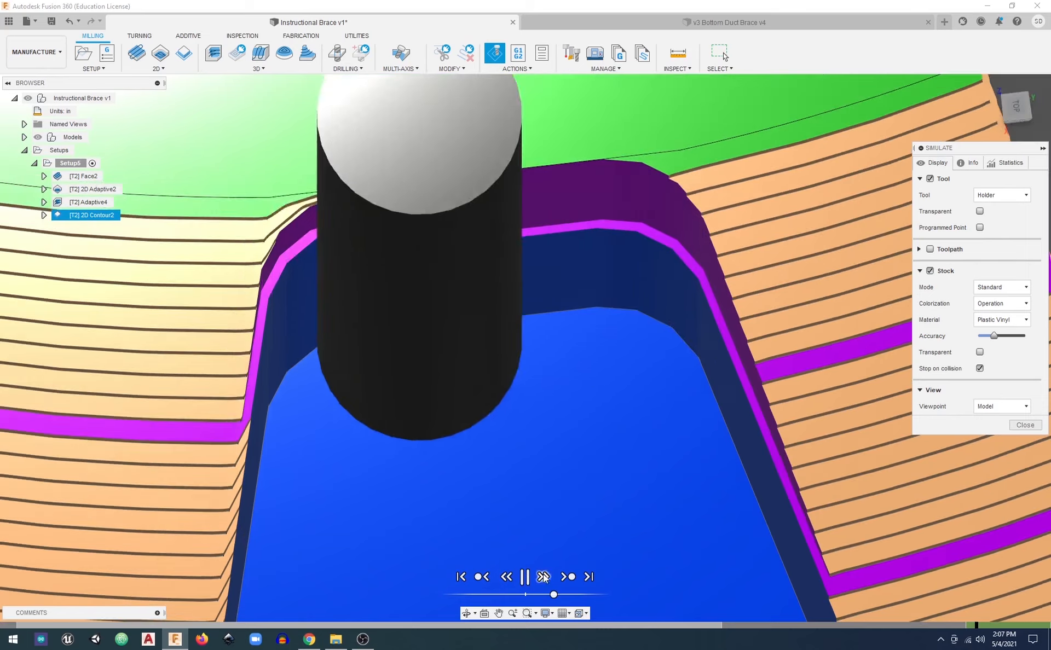
middle_drag(576, 435, 511, 258)
scroll(518, 501, down, 3)
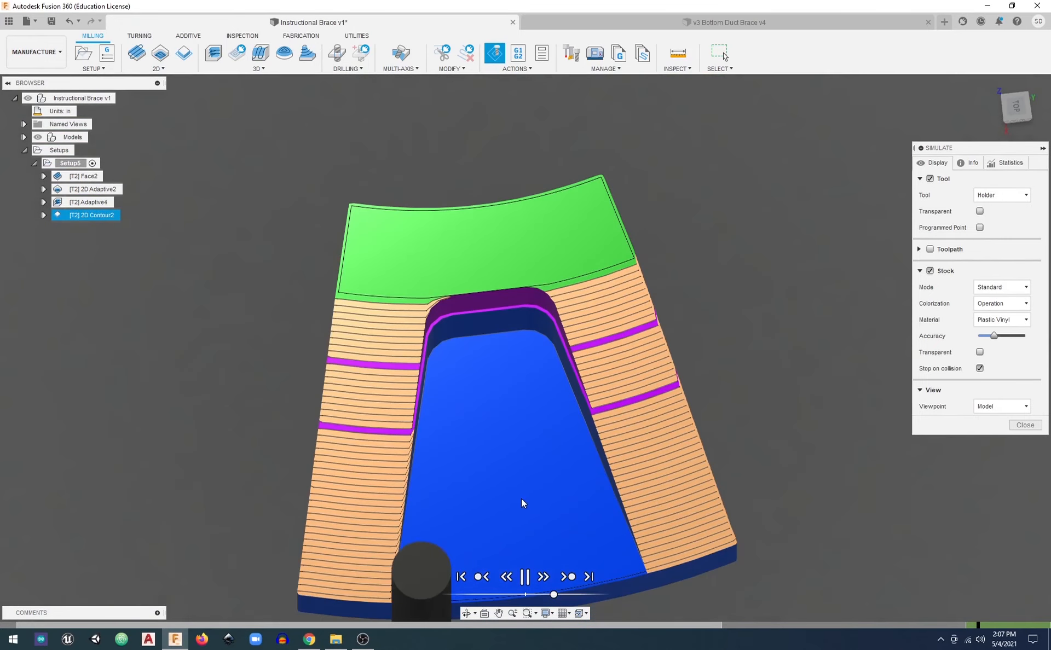
drag(552, 603, 559, 599)
shift+middle_drag(762, 509, 509, 322)
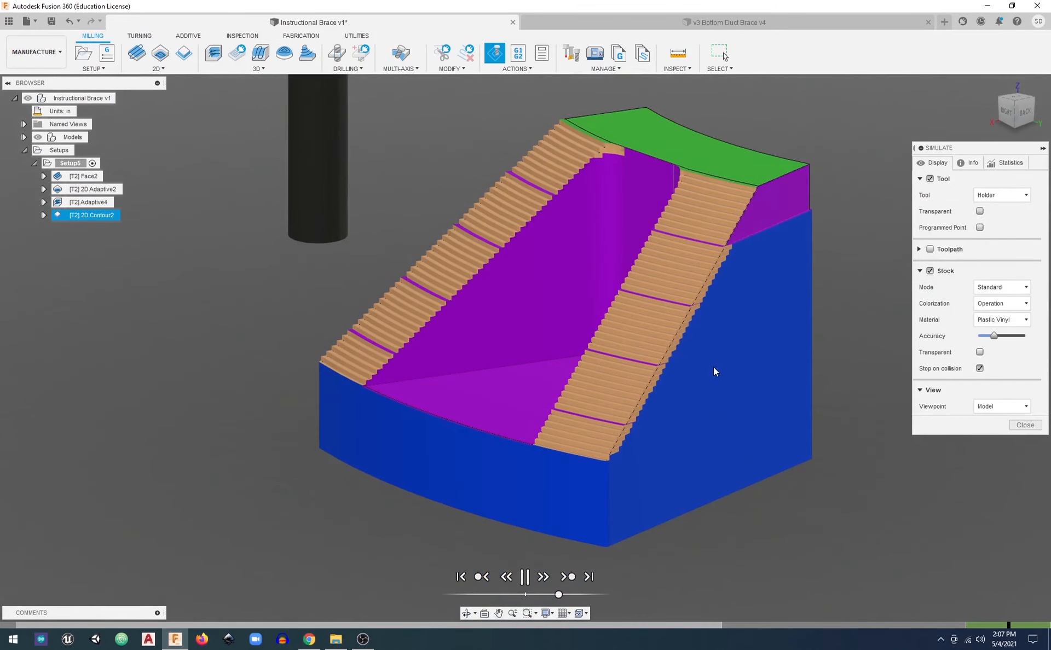
middle_drag(715, 371, 554, 451)
click(565, 601)
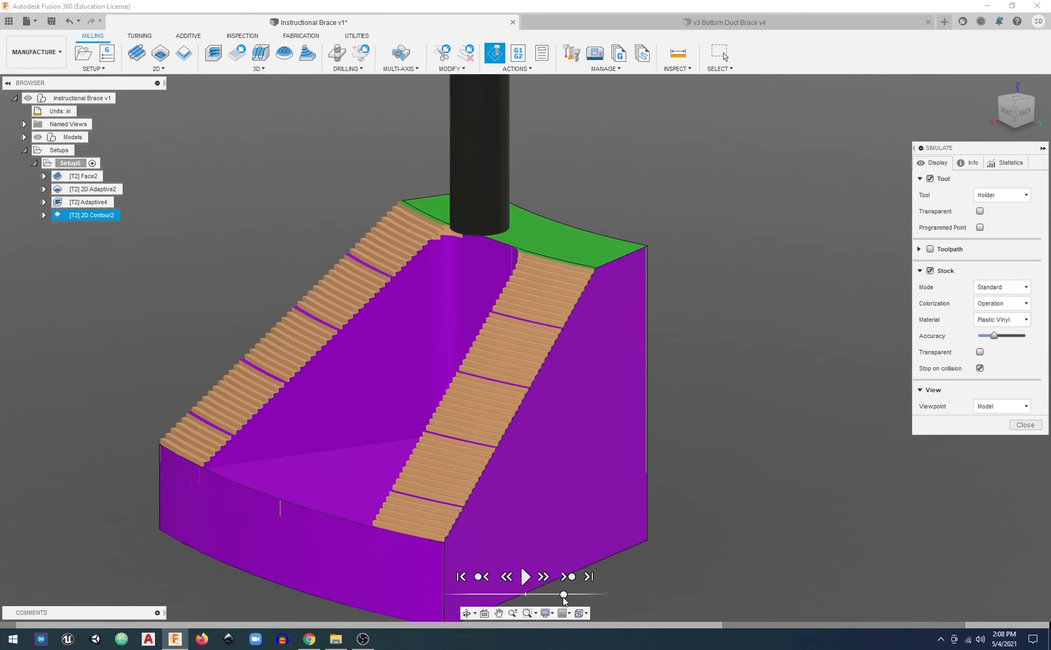
End the simulation and return the brace to the home view
click(1025, 425)
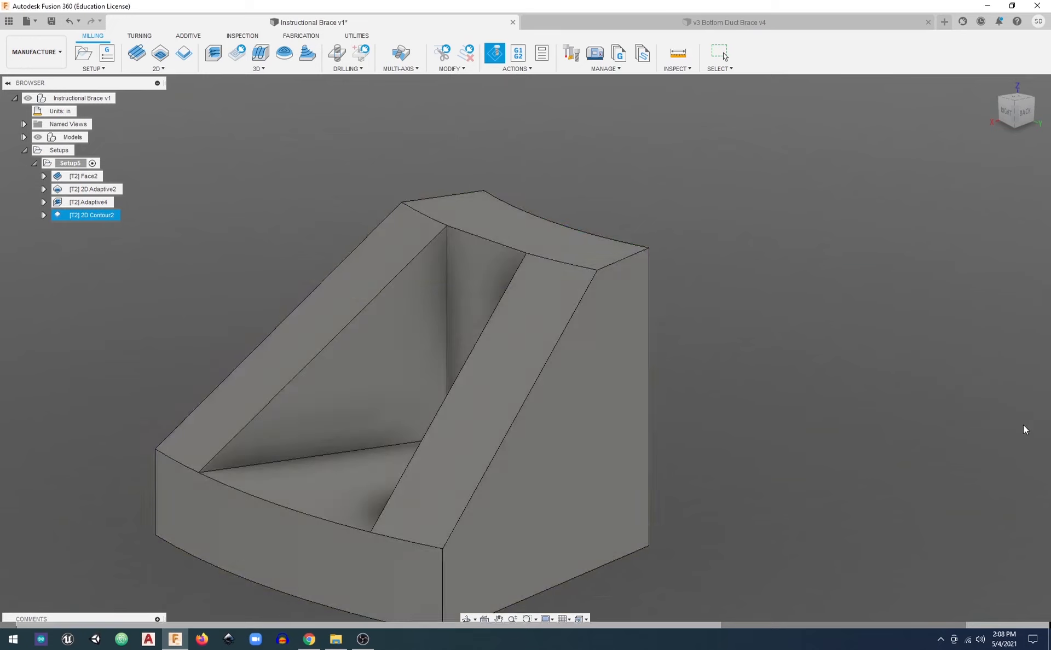
shift+middle_drag(321, 317, 504, 313)
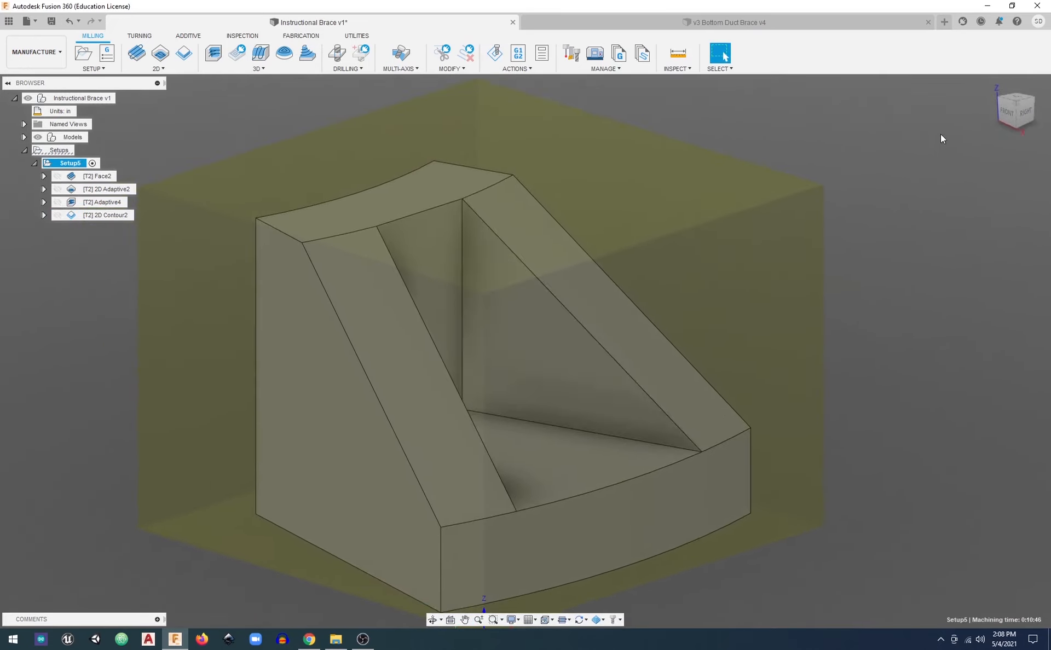
click(992, 85)
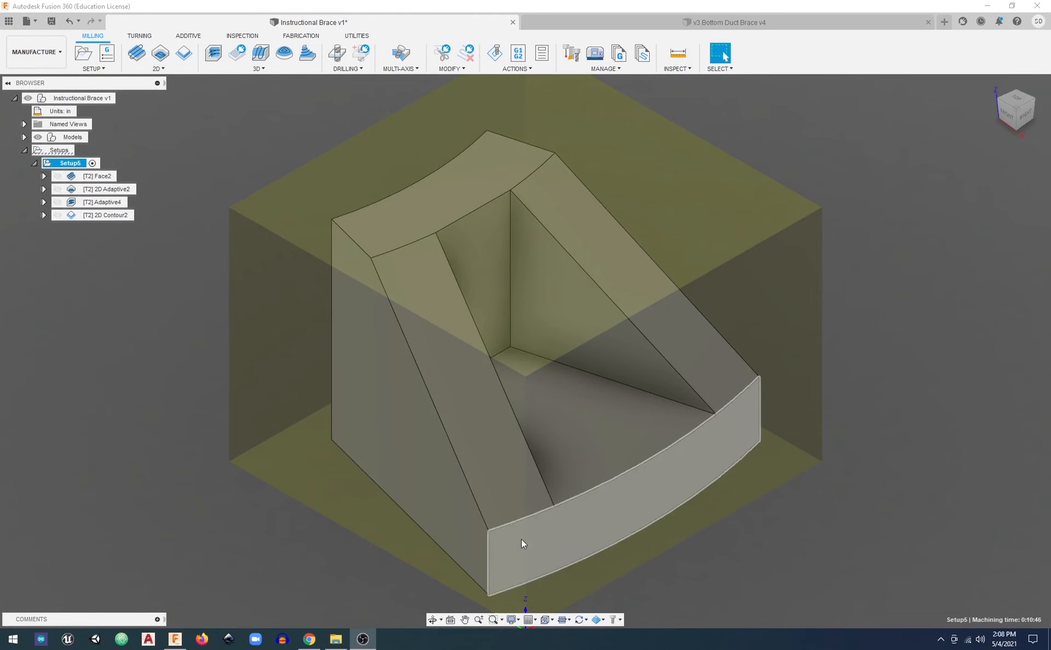
Check the machining time of the 2D Adaptive operation and of the whole setup, and close the time report
click(114, 189)
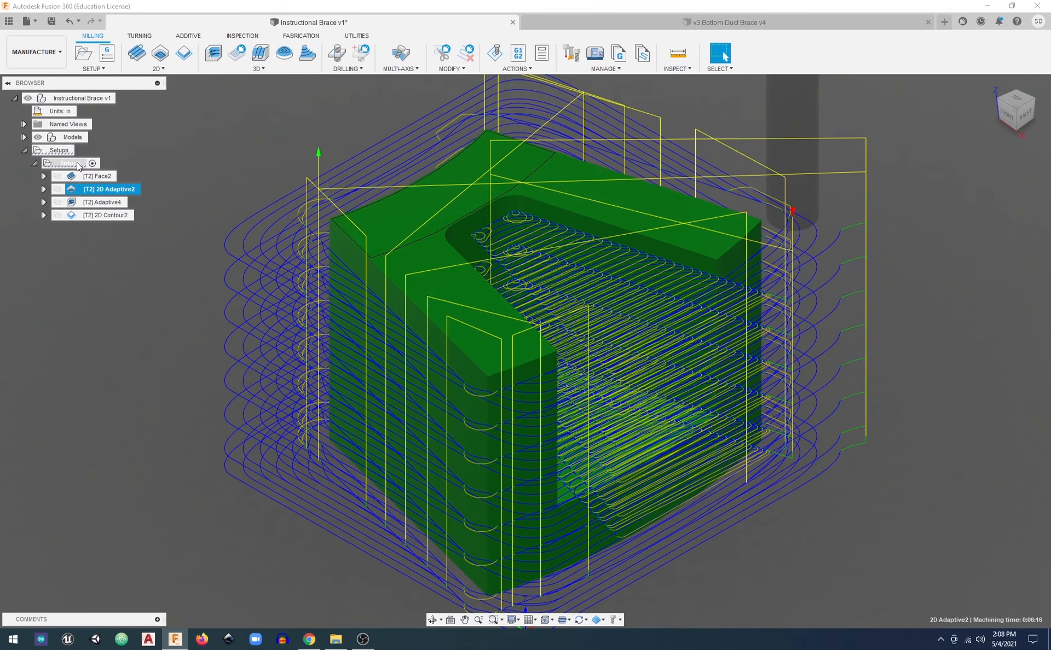
right_click(77, 163)
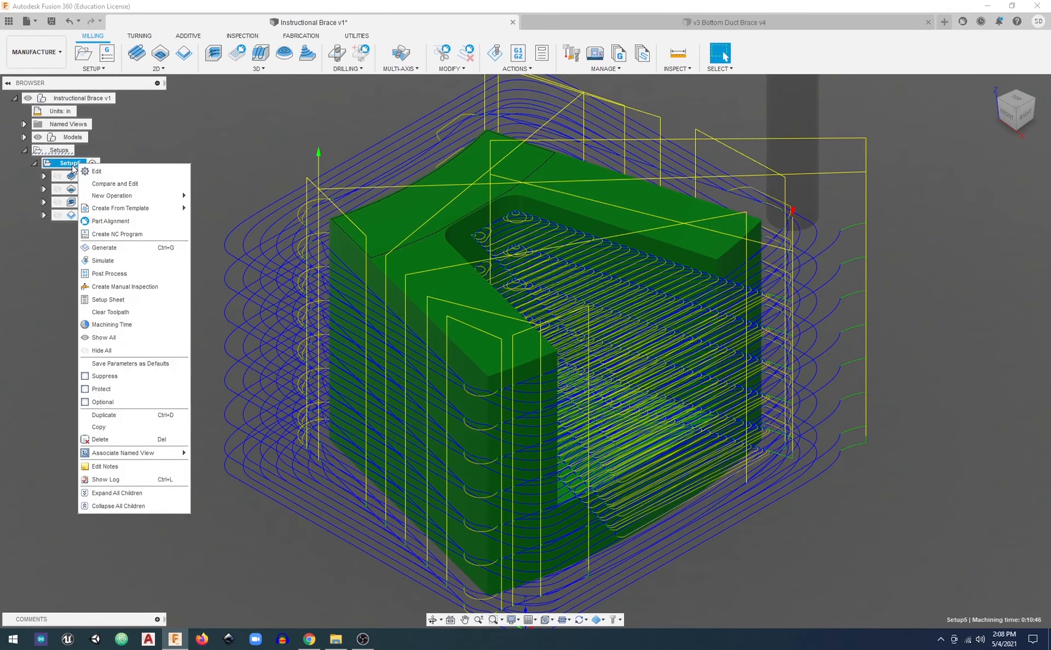
click(103, 325)
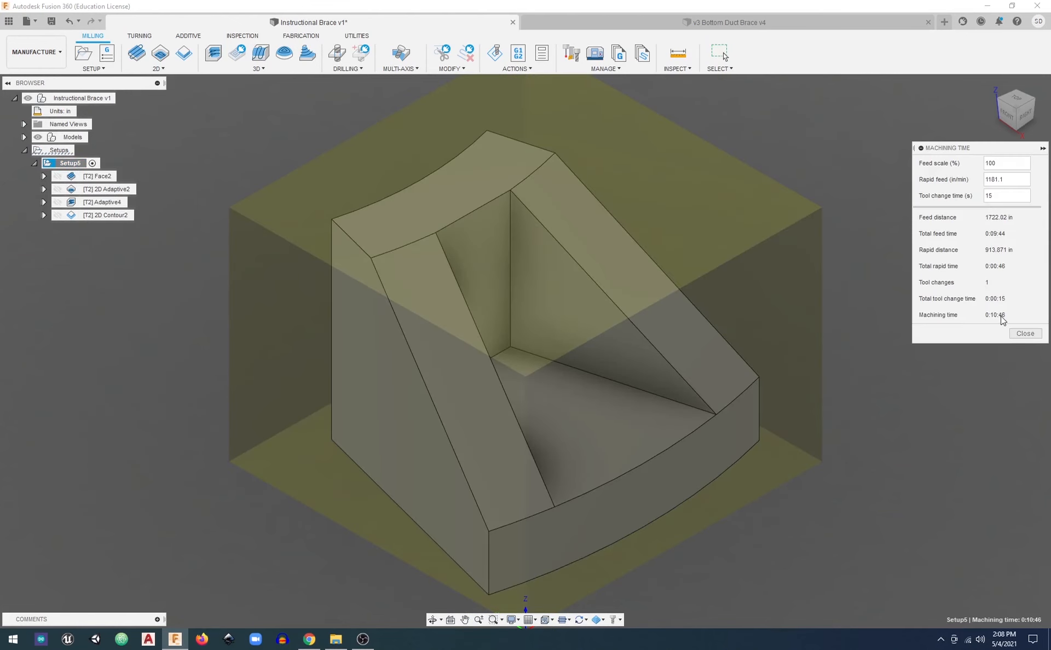
click(1025, 334)
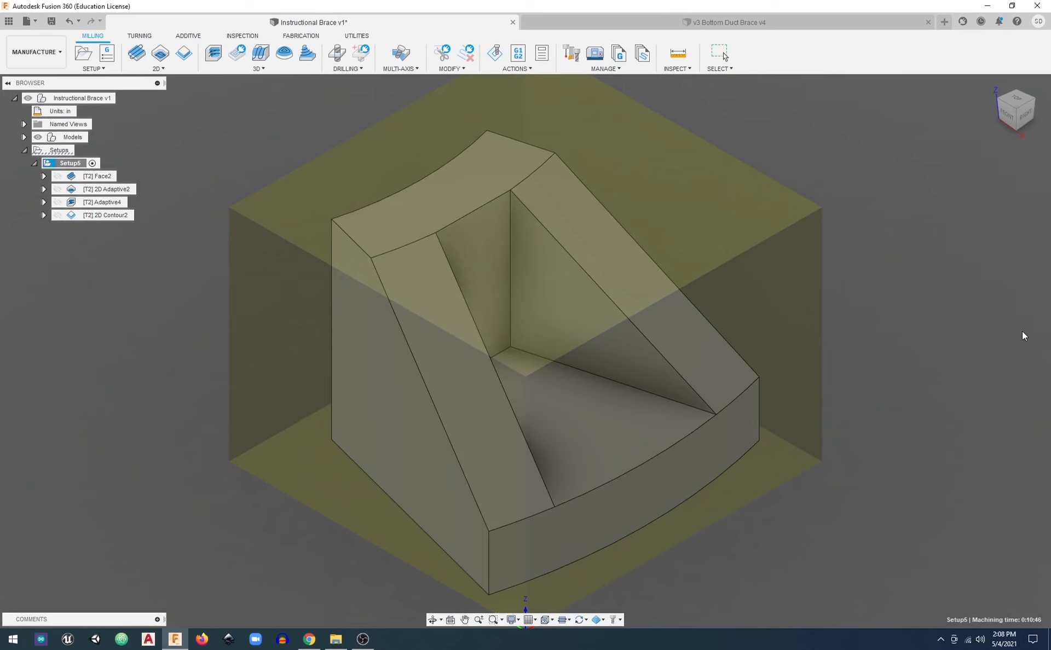
Look at the toolpaths of the Face2 and Adaptive4 operations one at a time
right_click(79, 166)
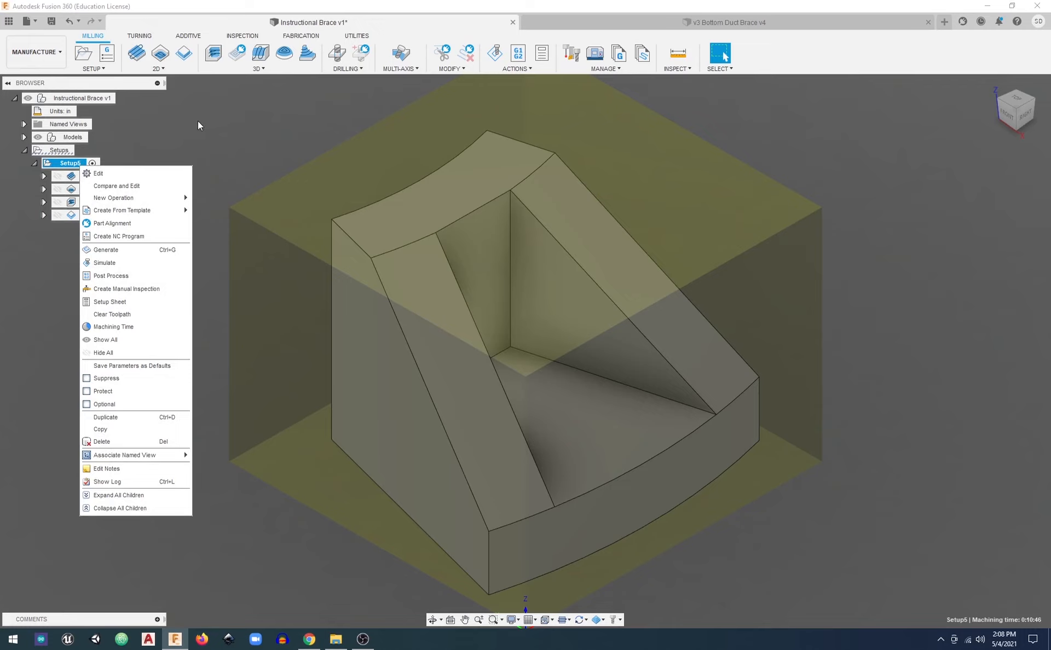
click(141, 121)
click(99, 176)
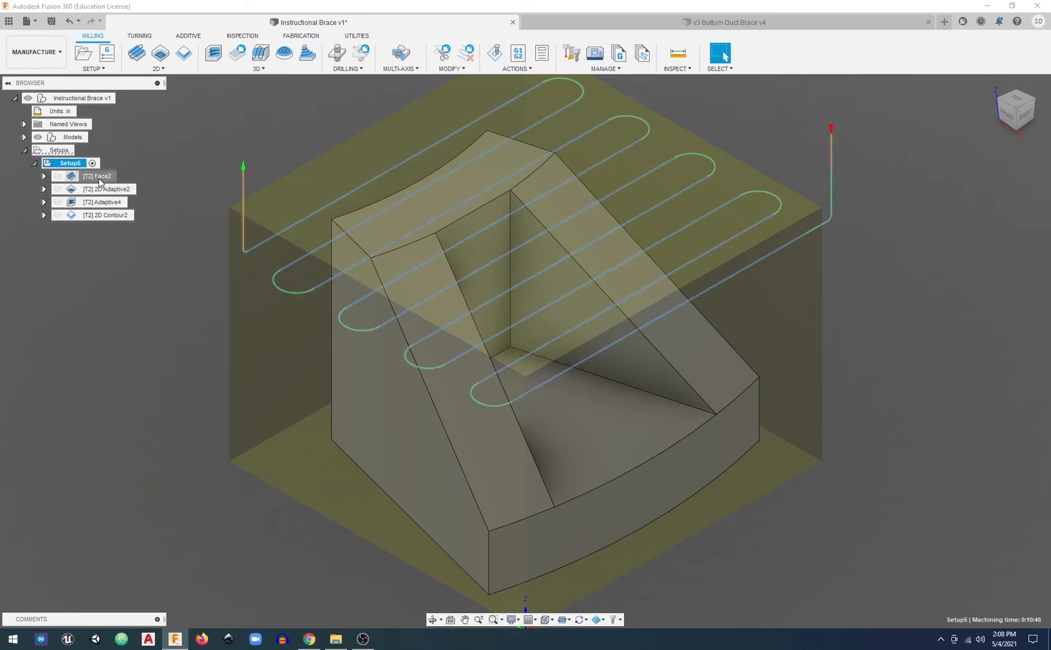
right_click(96, 176)
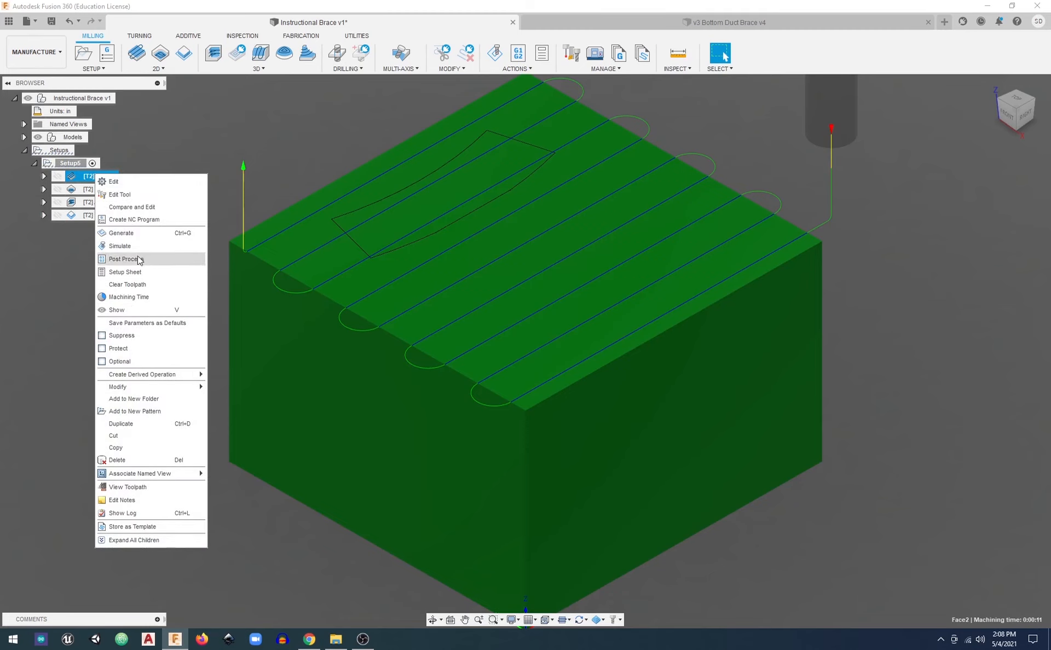
click(152, 155)
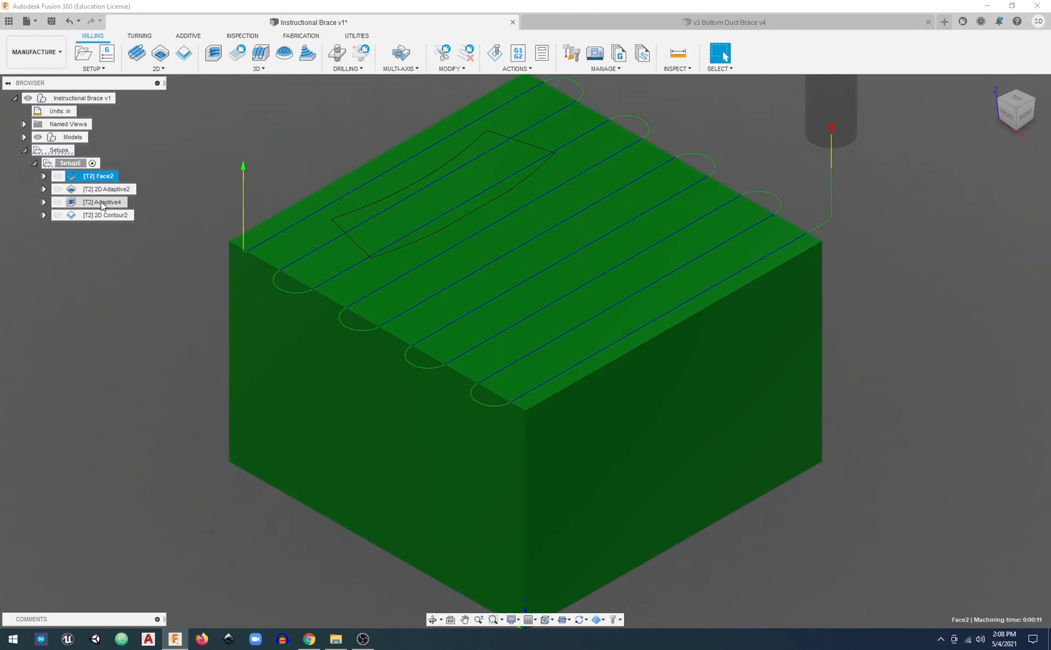
click(103, 202)
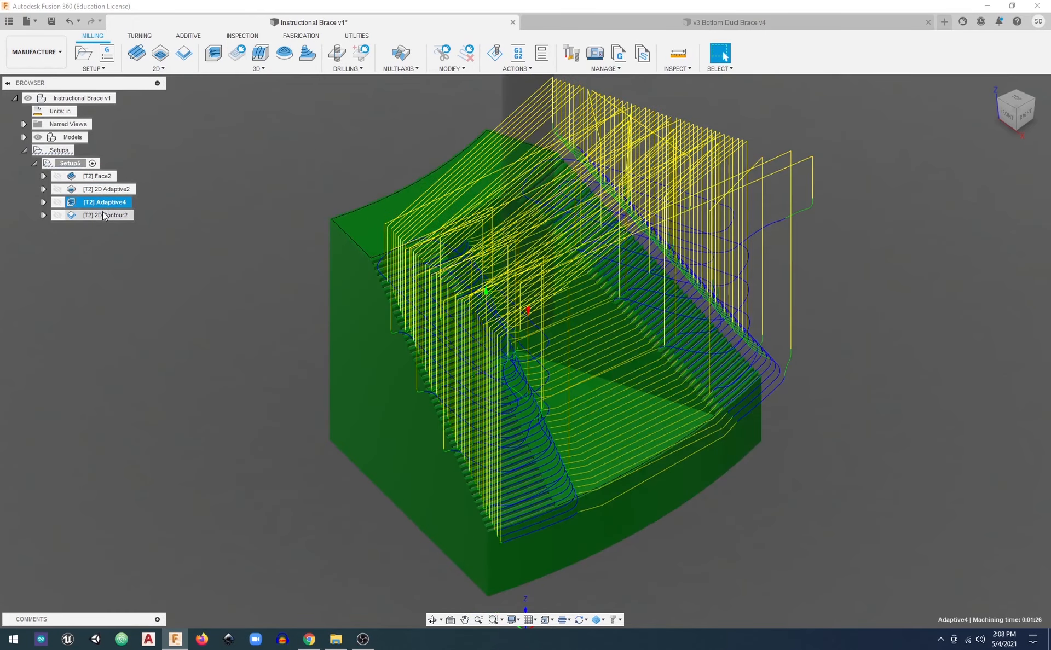
click(87, 175)
Start post processing the whole setup and choose the ShopBot OpenSBP post configuration
click(71, 164)
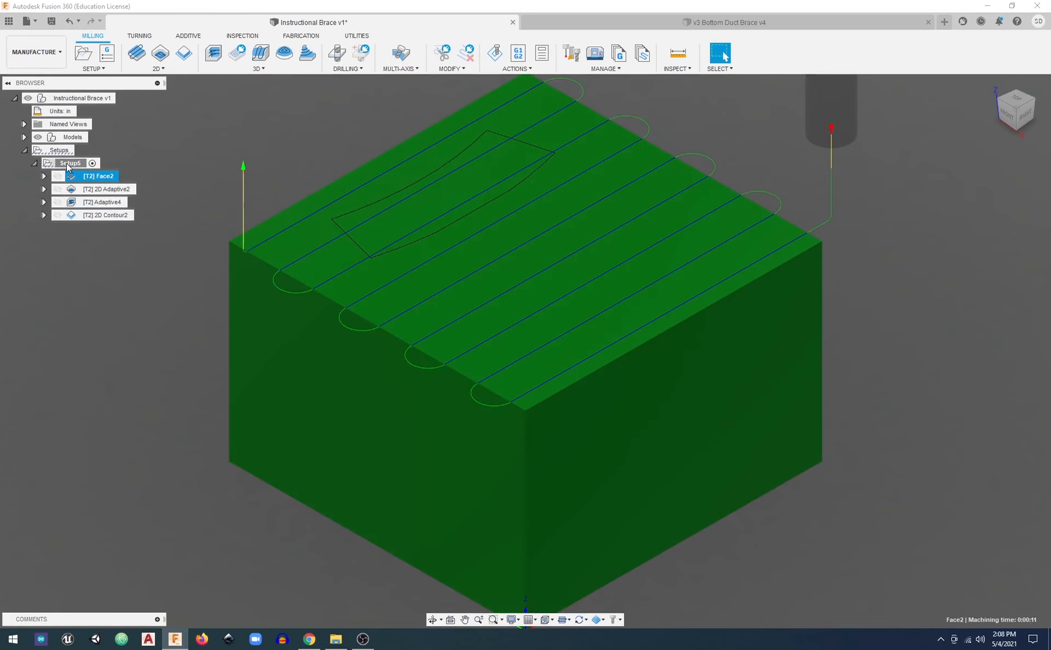
right_click(71, 168)
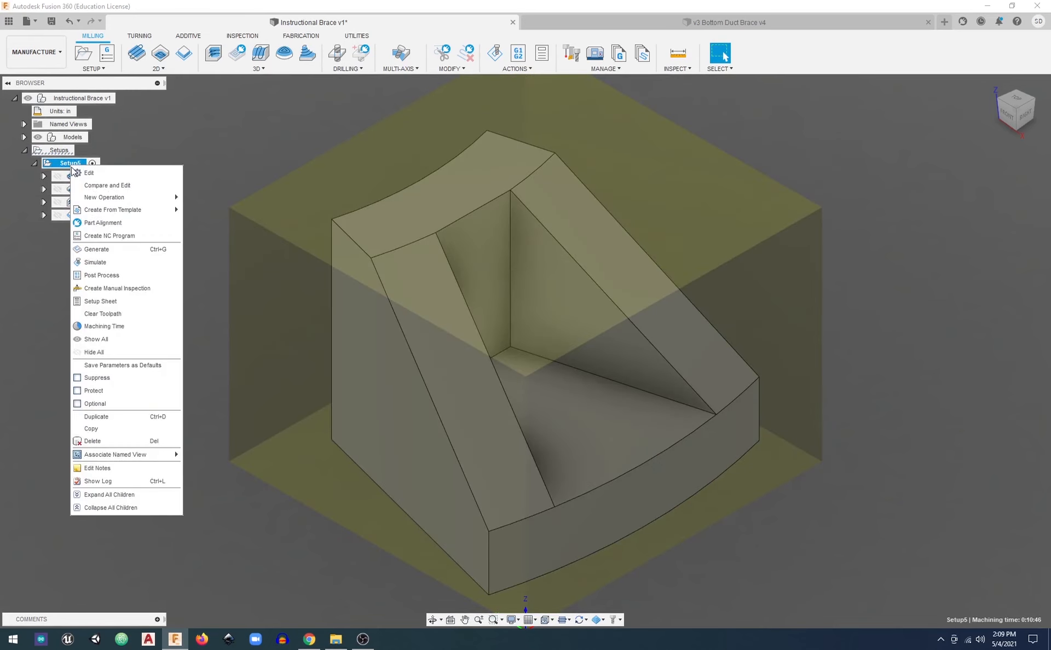
click(104, 277)
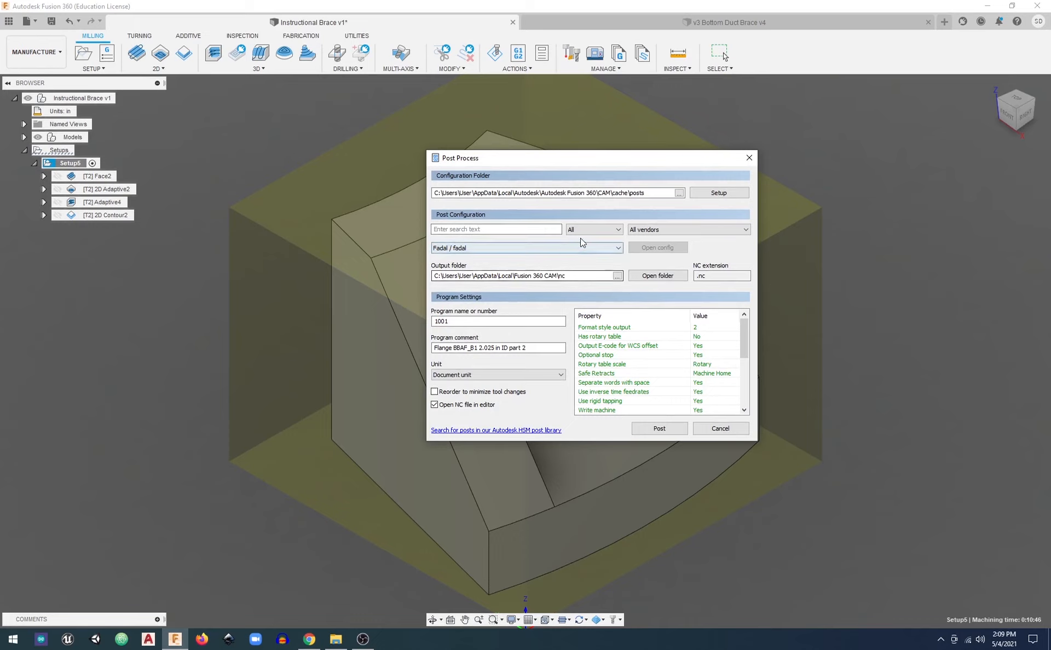
click(618, 248)
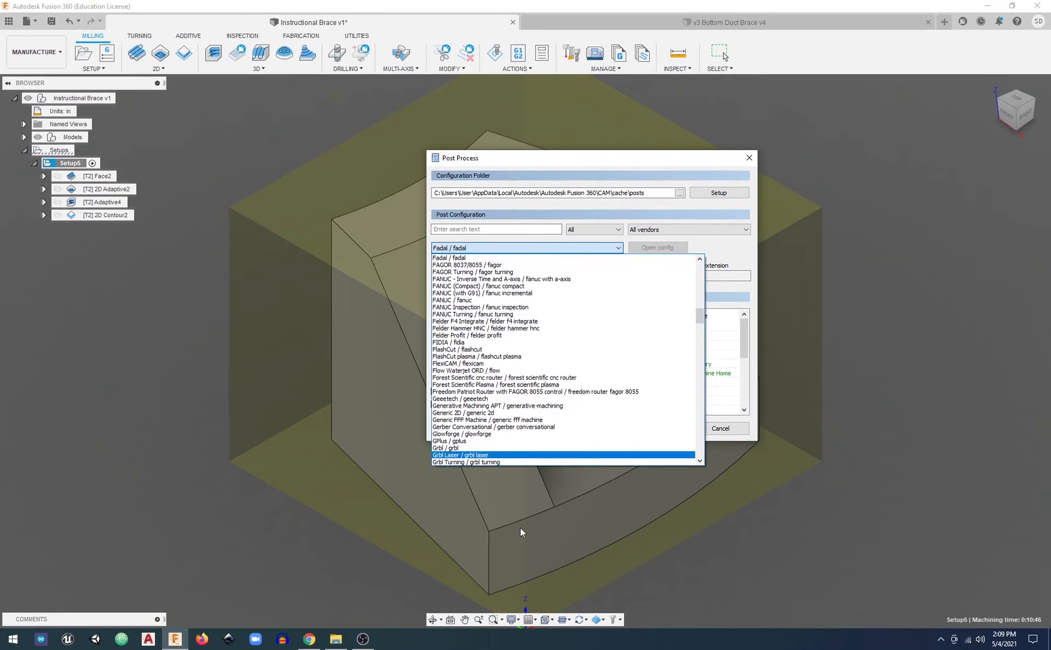
scroll(537, 363, down, 15)
scroll(537, 363, down, 15)
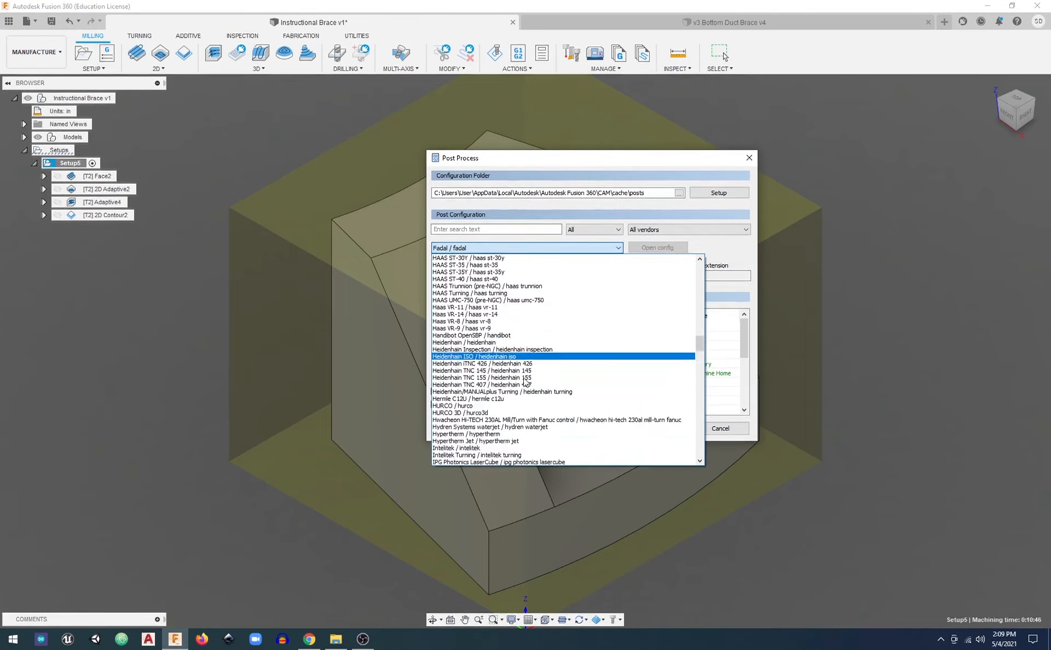
scroll(468, 424, down, 15)
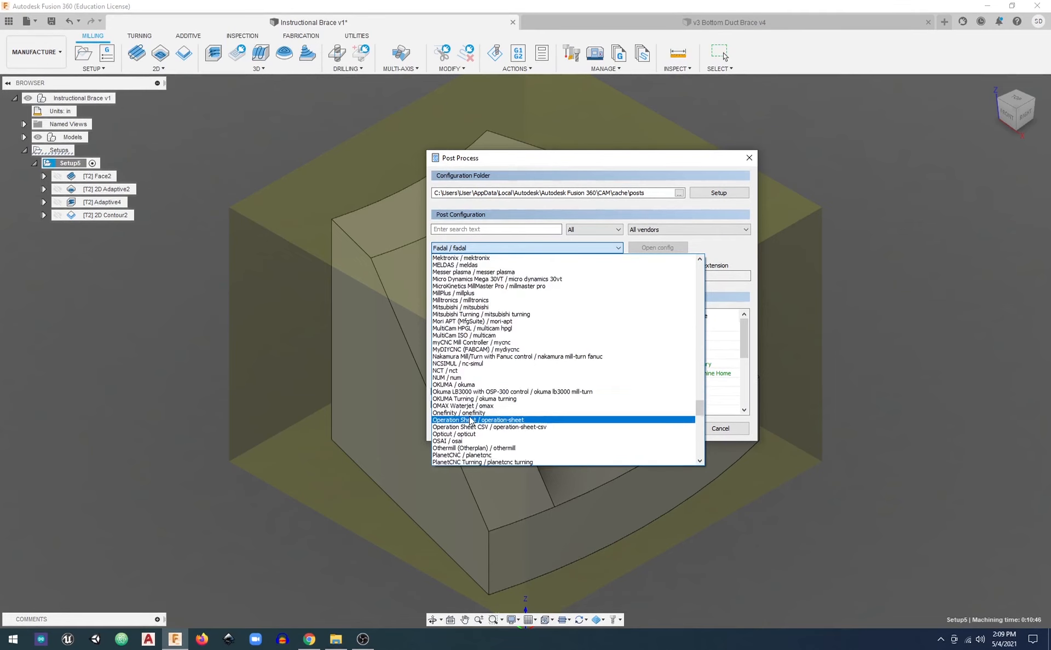
scroll(469, 418, down, 5)
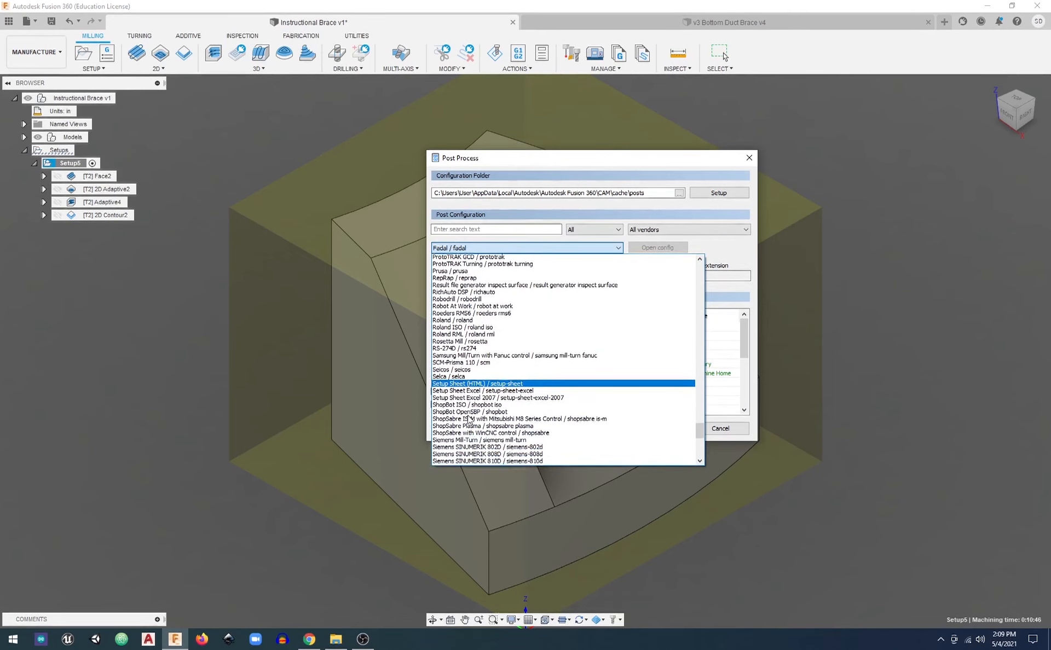
click(469, 335)
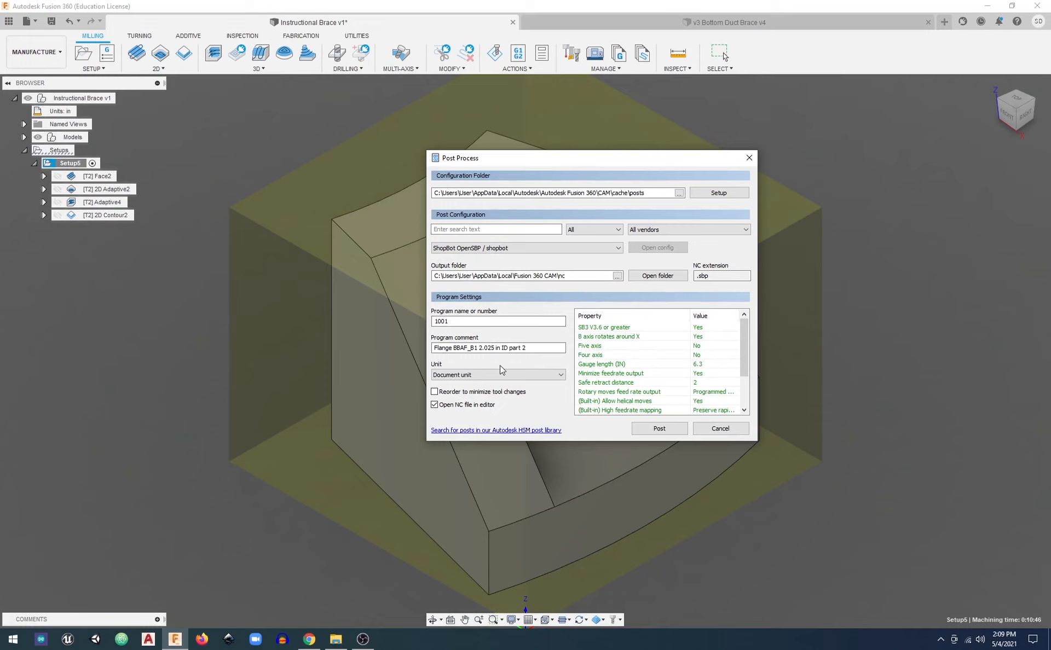
Post the program and save the output file as "name this" in the nc folder
click(659, 429)
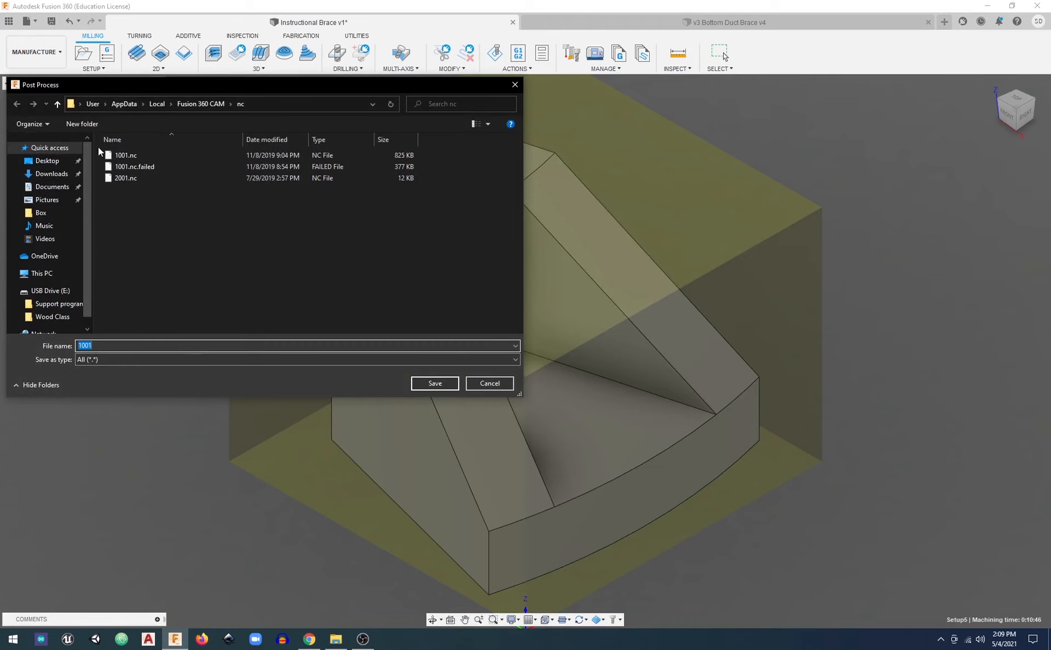
click(198, 104)
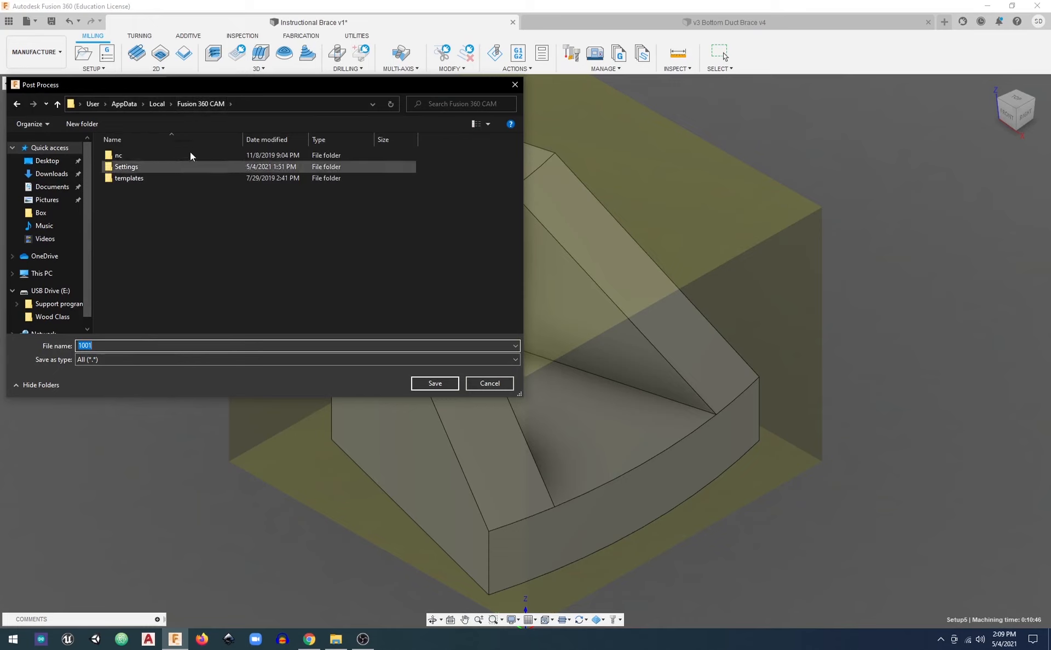
click(17, 104)
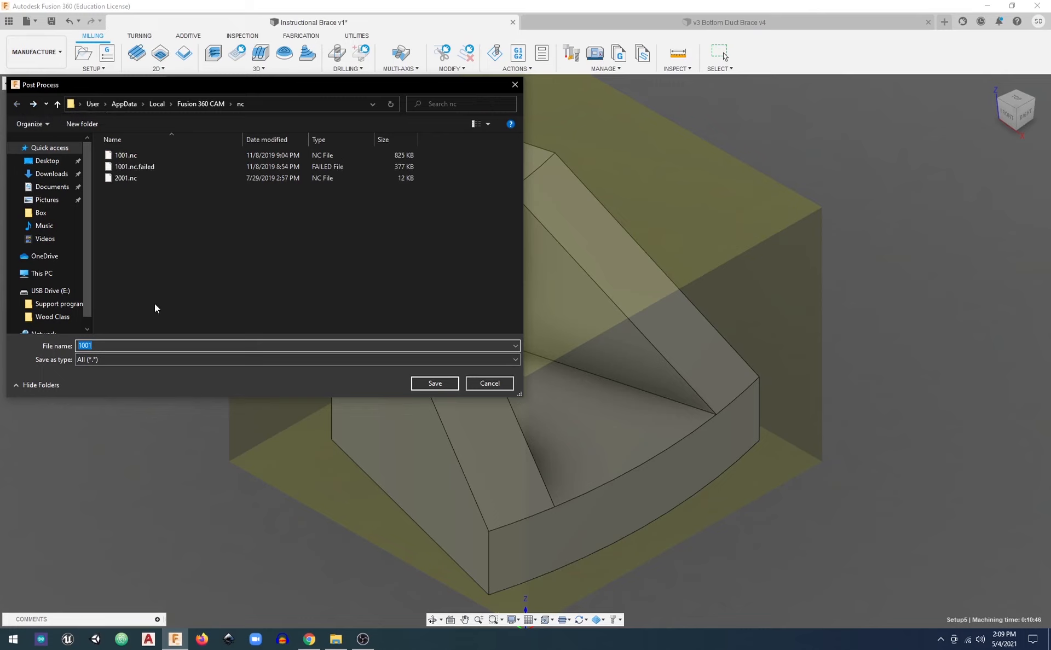
click(117, 345)
double_click(117, 346)
text(name this.sbp)
key(Return)
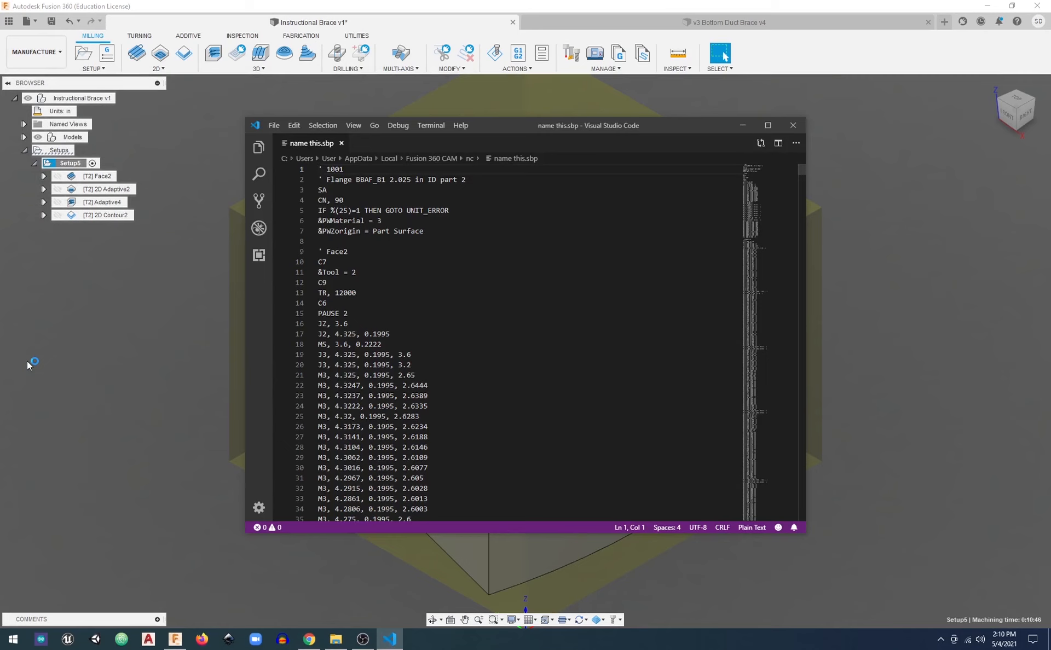
Enlarge the code editor window, examine the posted code from Face2 into the 2D Adaptive2 section, and close the editor
click(767, 125)
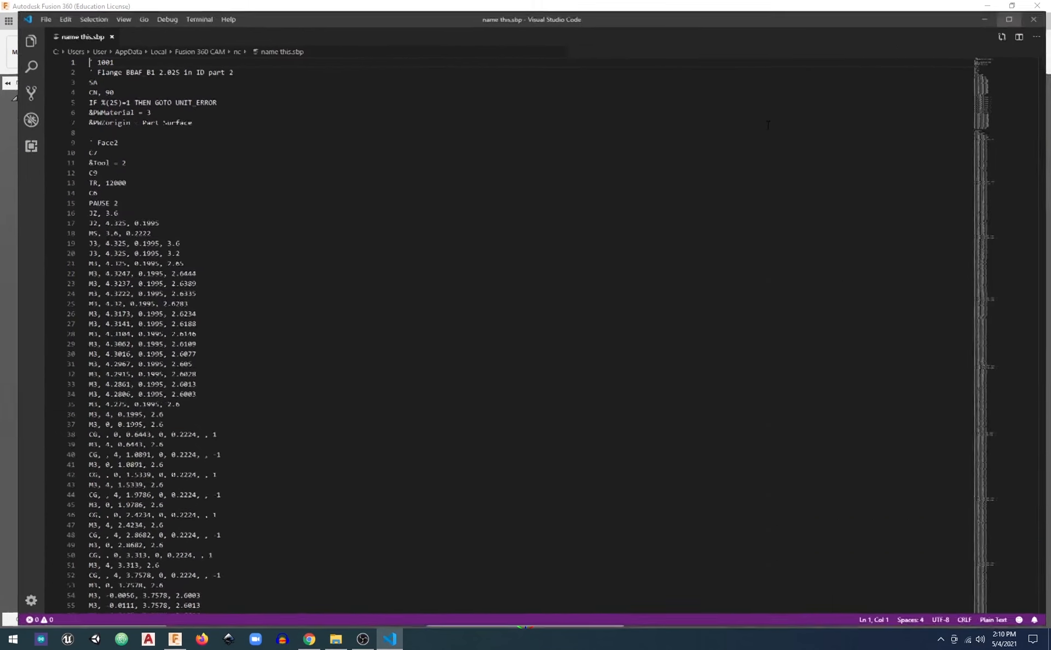
scroll(296, 314, down, 6)
scroll(296, 314, down, 13)
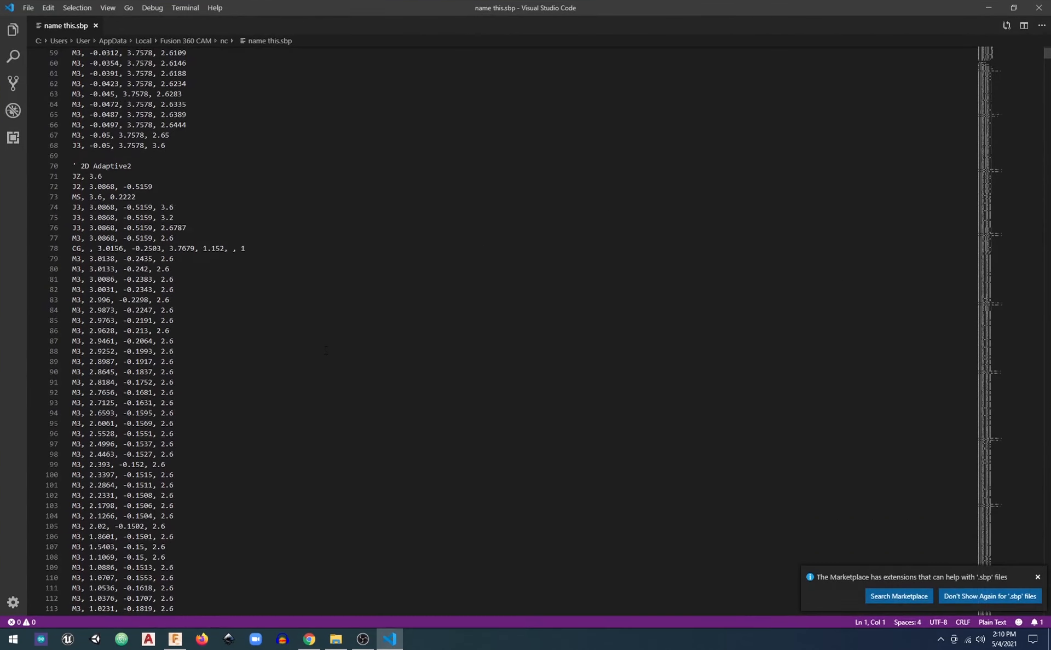
click(1039, 8)
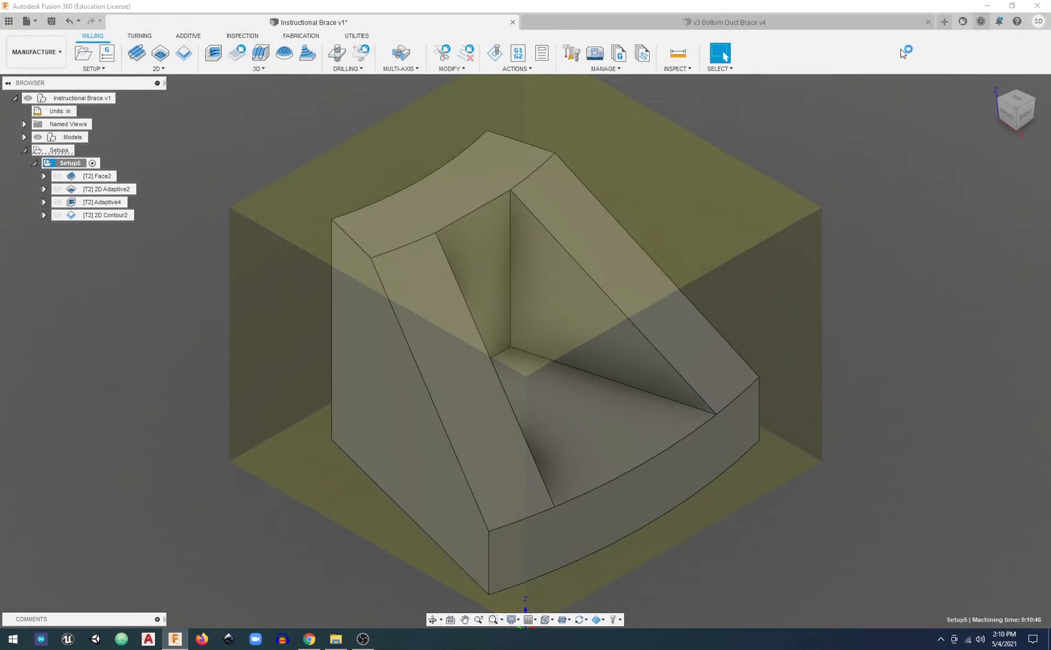